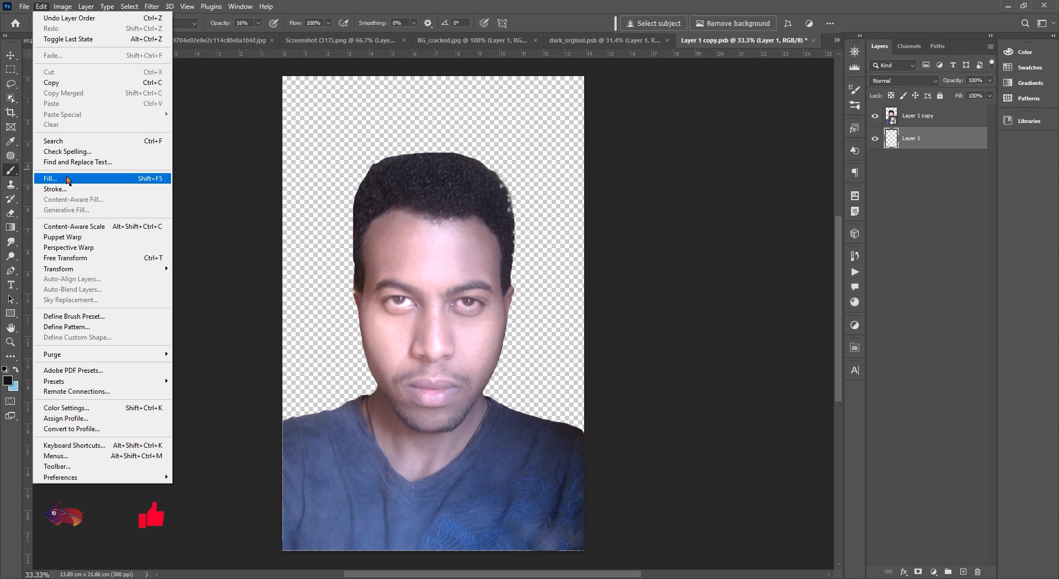
Fill Layer 1 with the near-black foreground color as a background behind the portrait
left_click(66, 178)
left_click(760, 154)
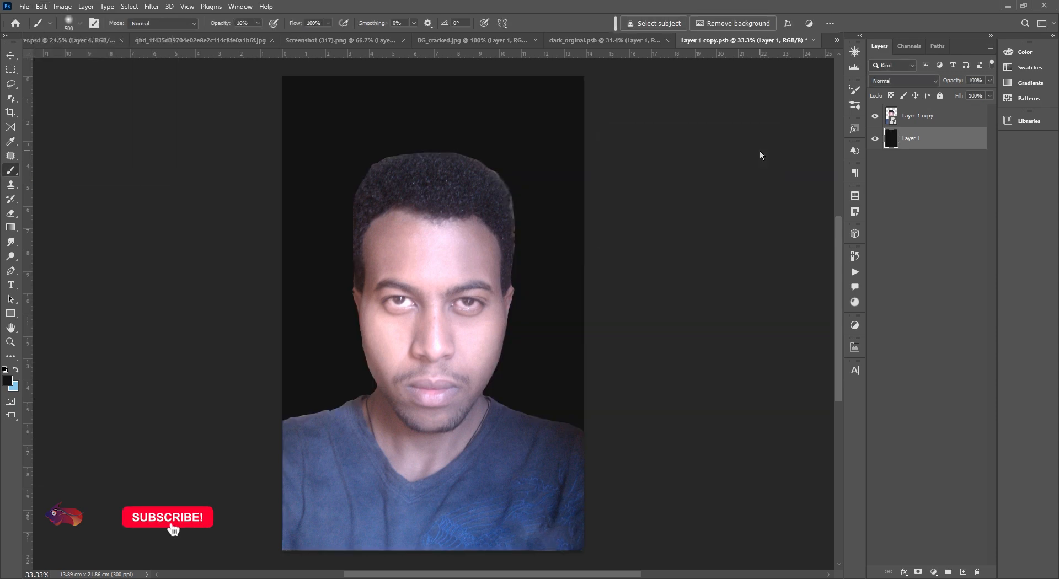
Open the Camera Raw Filter on Layer 1 copy and set Exposure -0.30, Contrast +56, Highlights -7, Shadows +19, Whites -13, Blacks +13 and Texture -26
left_click(907, 117)
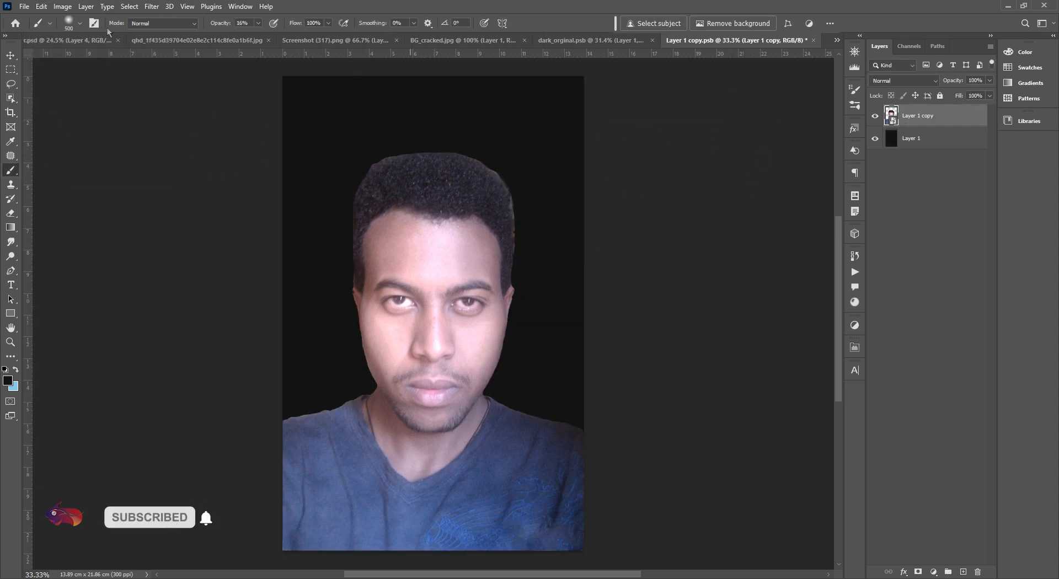
left_click(153, 7)
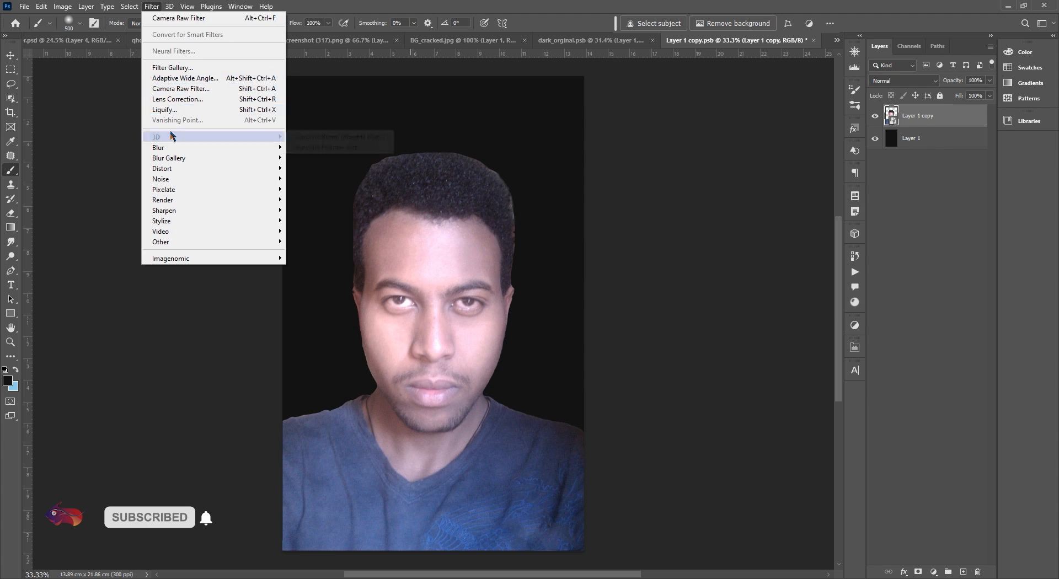
mouse_move(172, 149)
left_click(182, 88)
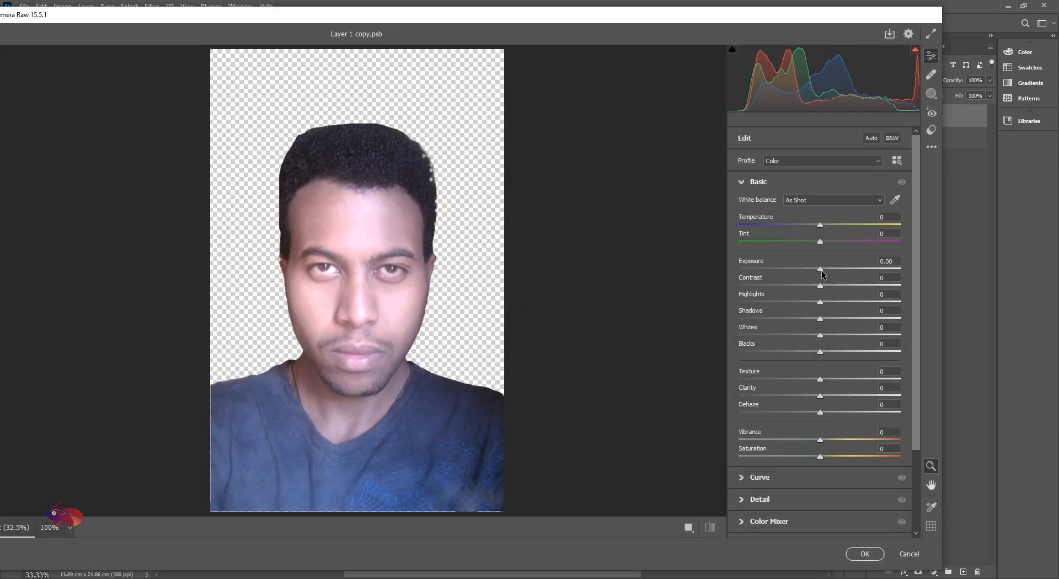
left_click_drag(821, 271, 850, 293)
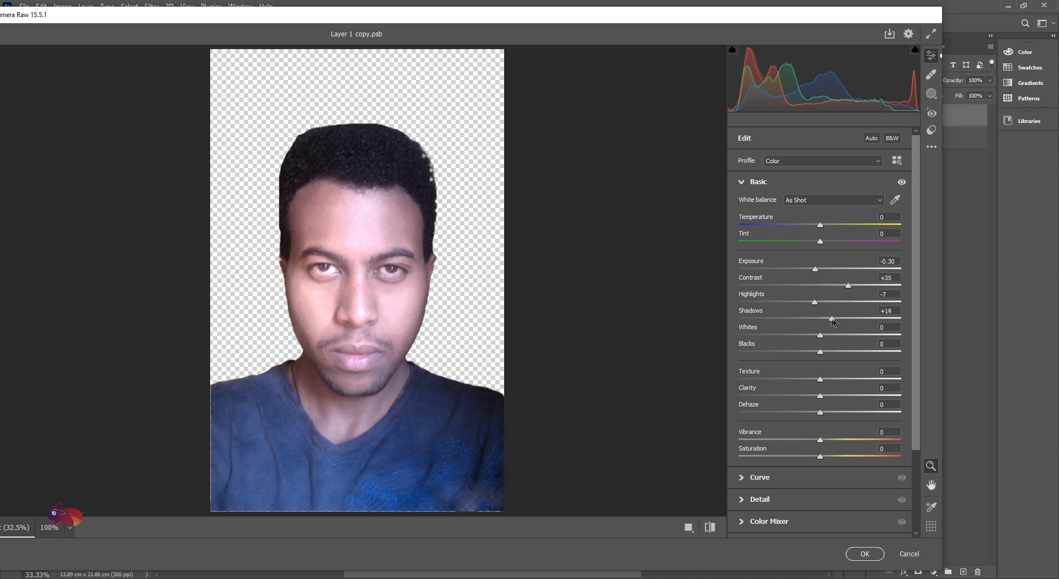
left_click_drag(858, 288, 865, 287)
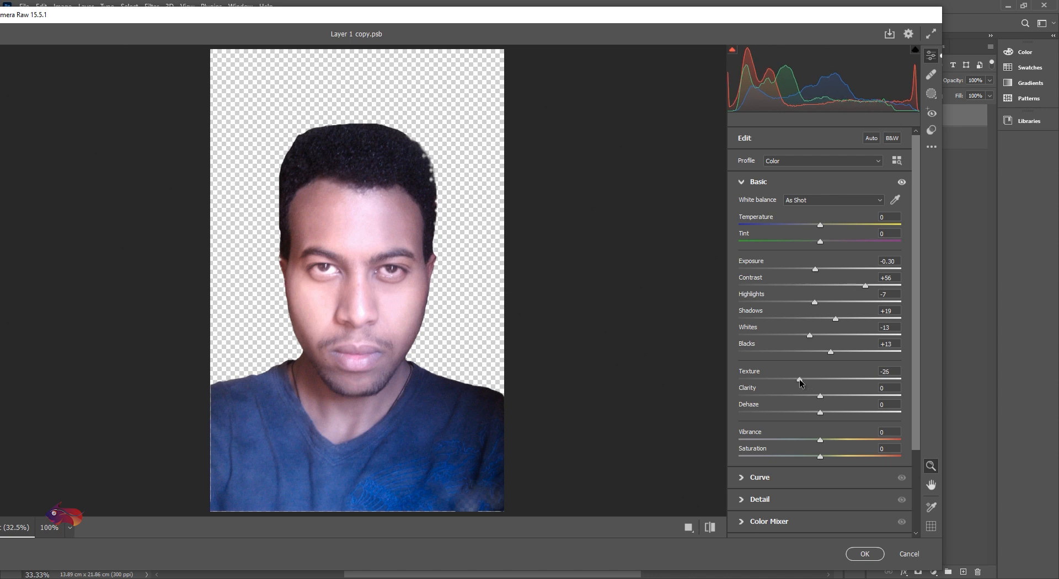
Set Clarity +52, Vibrance +81, Saturation +33, Contrast +60 and Texture -27, and apply the Camera Raw filter
left_click_drag(820, 396, 863, 397)
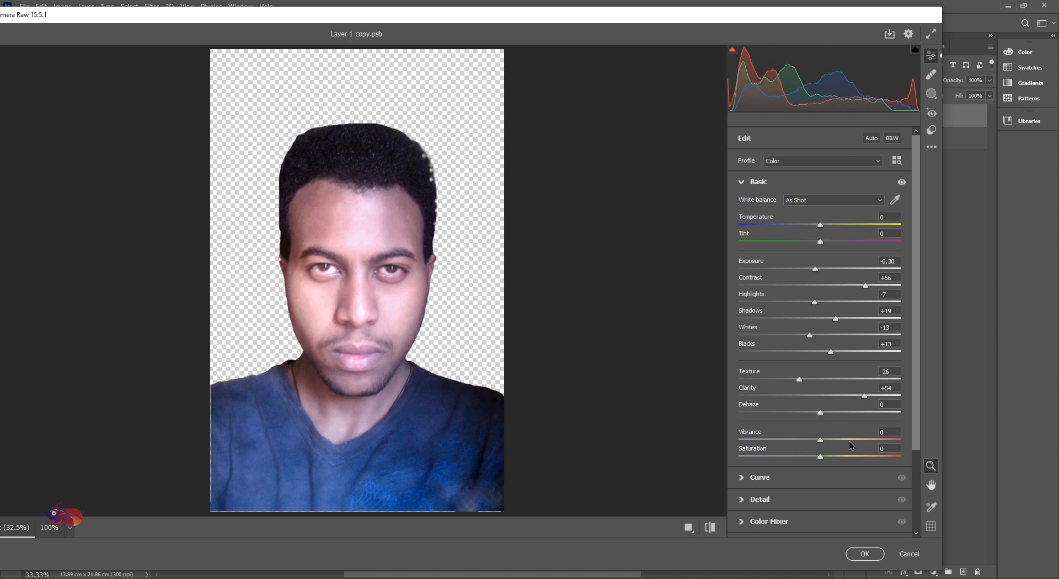
left_click_drag(850, 440, 878, 447)
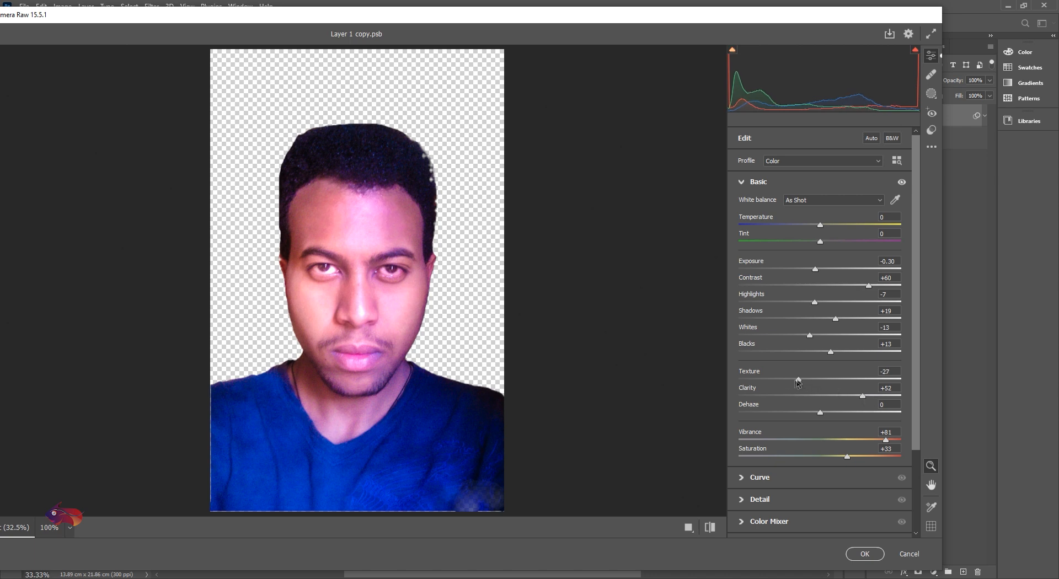
left_click(864, 554)
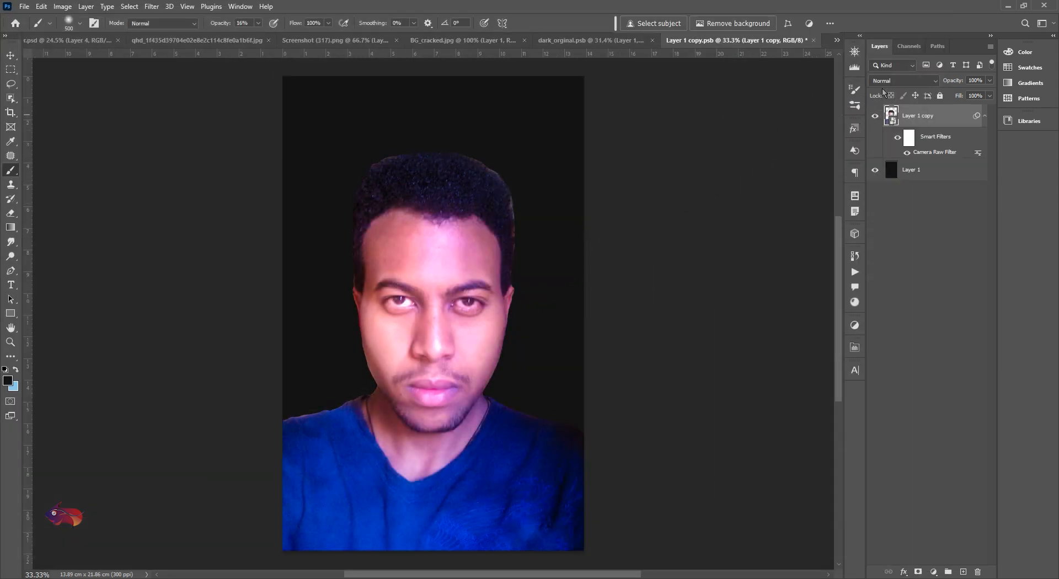
Set Layer 1 copy's blend mode to Linear Light and add a layer mask to it
left_click(884, 81)
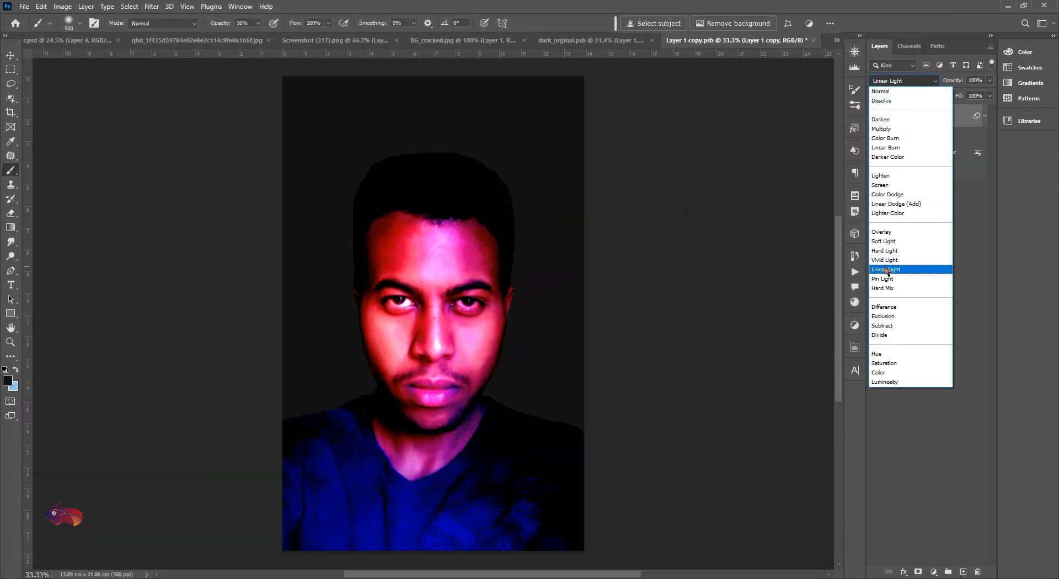
left_click(885, 270)
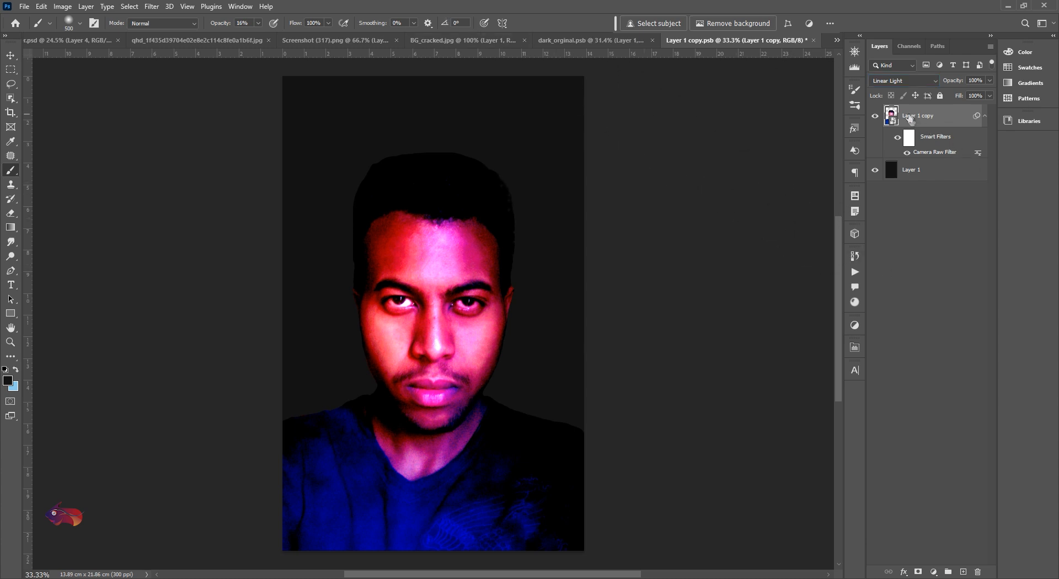
left_click(918, 572)
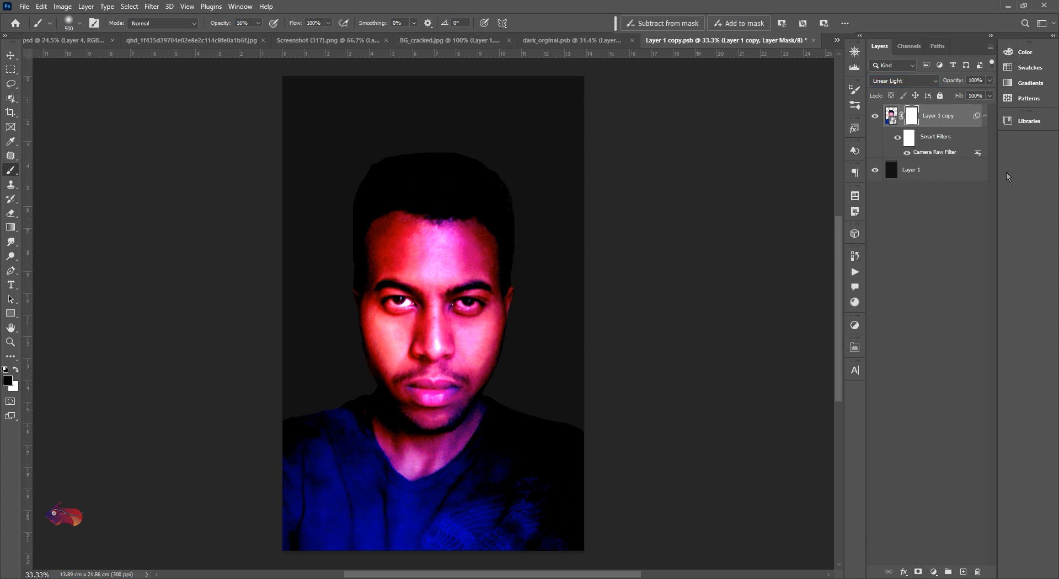
Change the foreground color to pure black and fill Layer 1 with it at 100% opacity
left_click(906, 173)
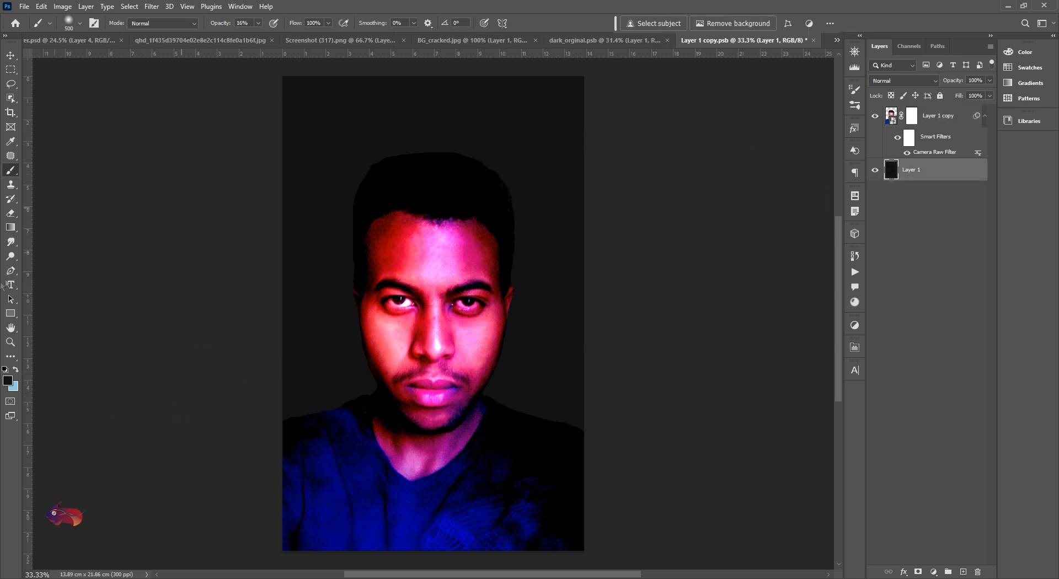
left_click(7, 380)
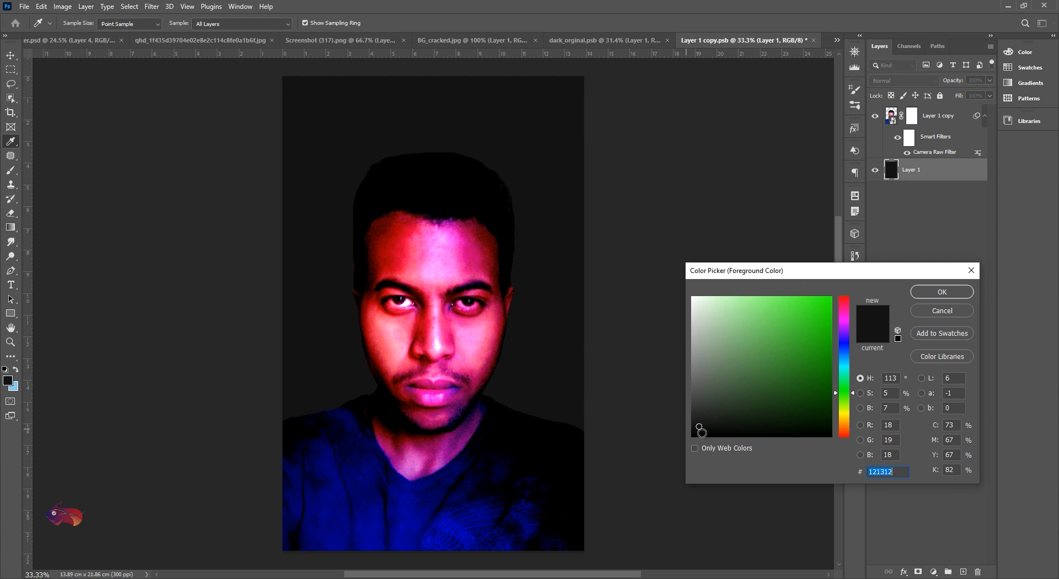
left_click_drag(699, 429, 678, 451)
left_click(925, 295)
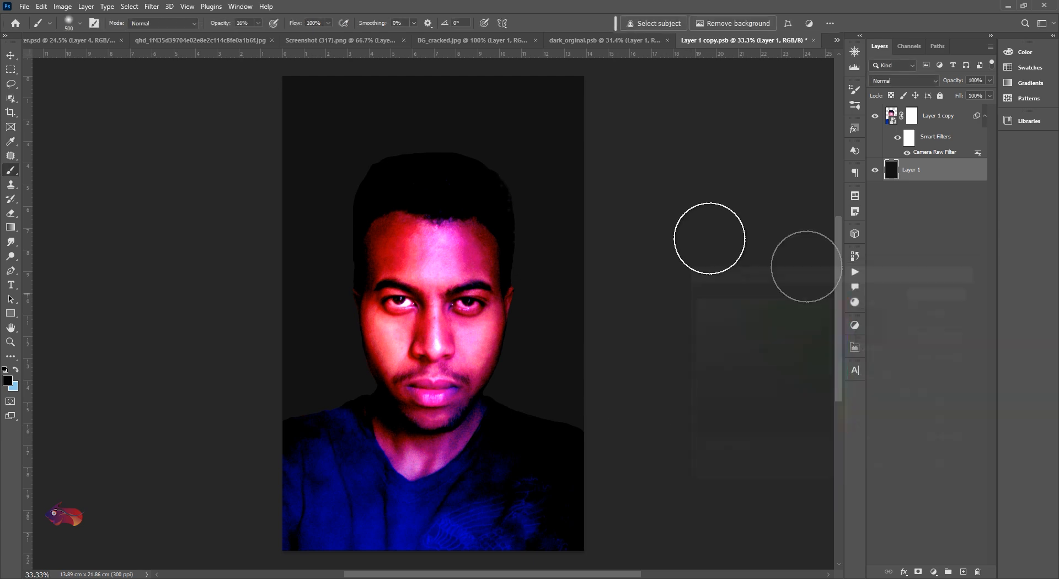
left_click(42, 7)
left_click(62, 177)
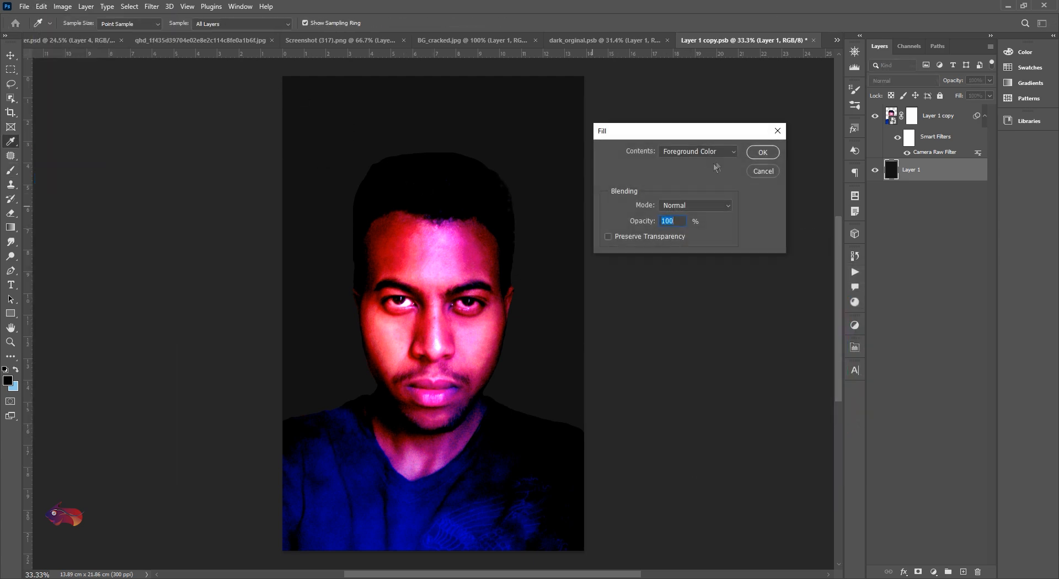
left_click(762, 152)
Paint Layer 1 copy's mask around the hair and upper forehead with an 800 px black brush at 16% opacity
scroll(449, 165, "up", 5)
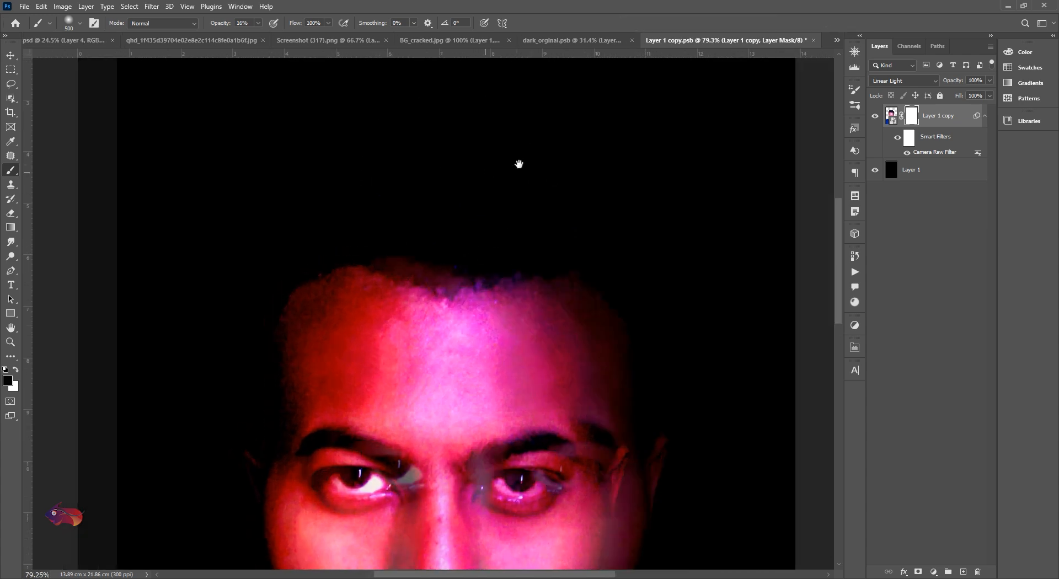
key("bracketright")
key("bracketright")
key("bracketright")
key("bracketright")
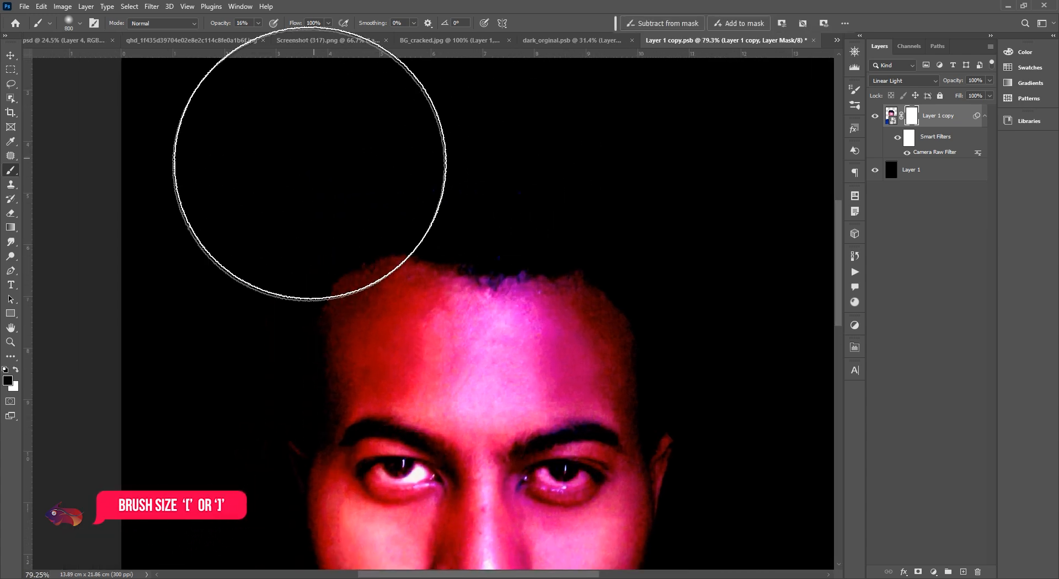
key("bracketleft")
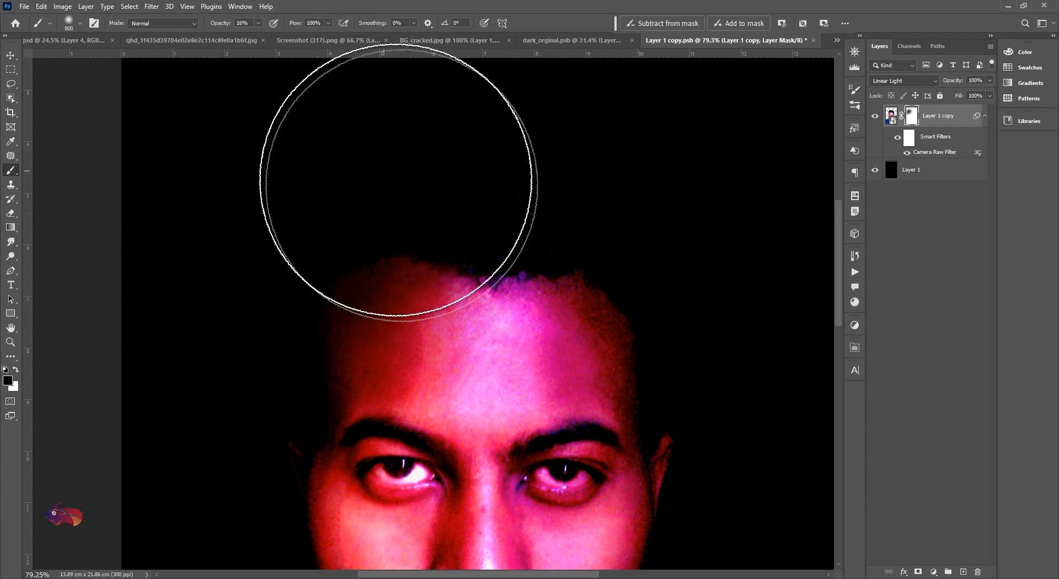
left_click_drag(410, 199, 316, 185)
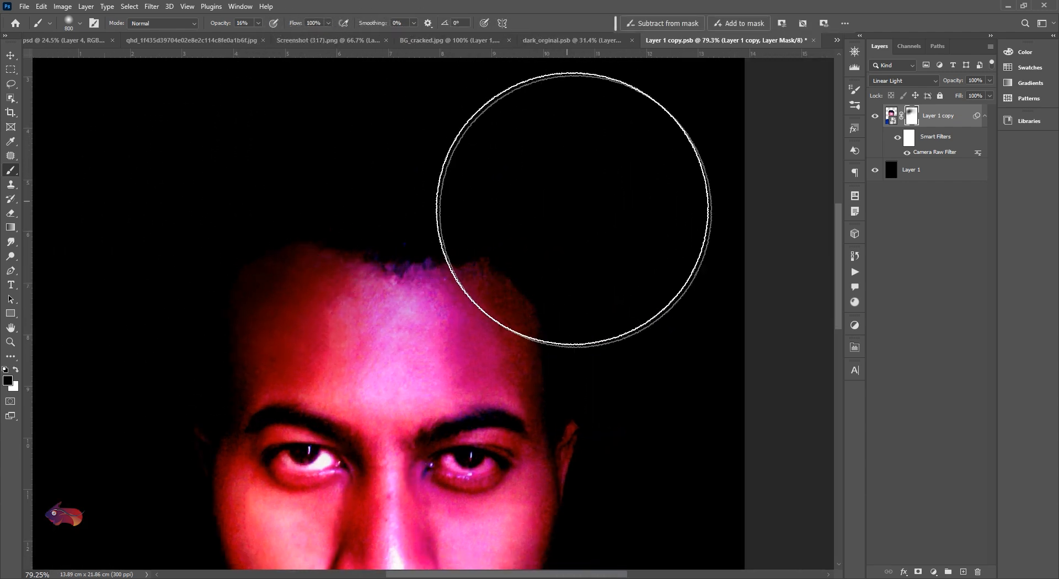
mouse_move(604, 244)
left_mouse_down()
mouse_move(649, 307)
mouse_move(573, 122)
left_mouse_up()
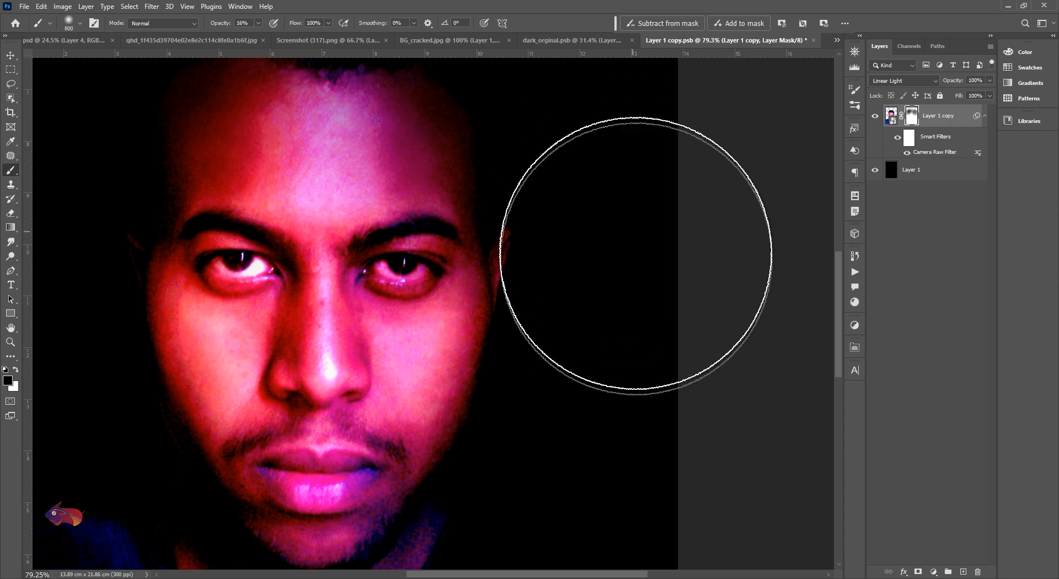
Paint the mask down the right side of the portrait, from the ear to the shirt's lower right corner, to fade it into black
left_click_drag(610, 439, 617, 338)
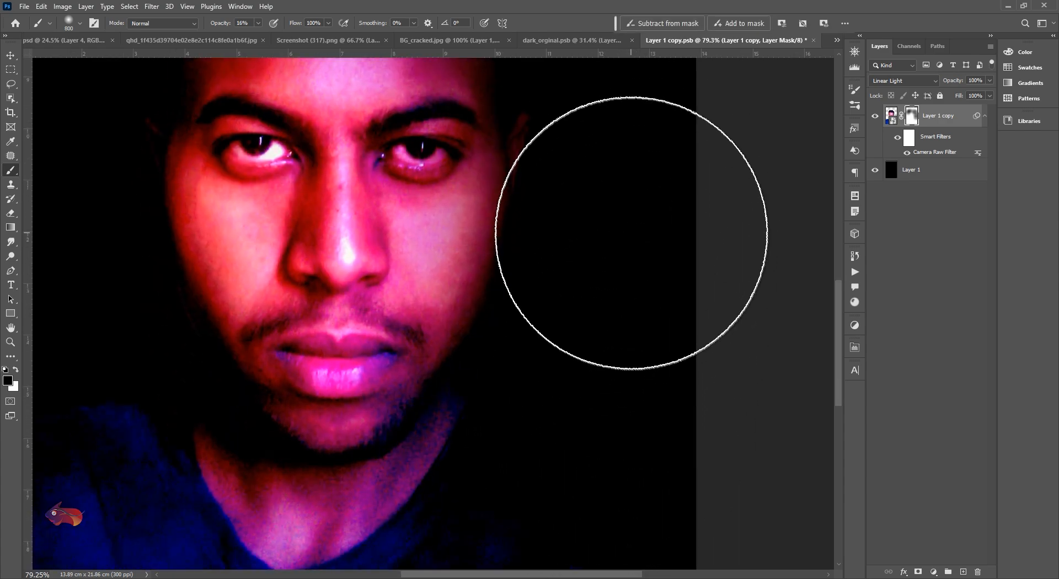
left_click_drag(586, 397, 581, 252)
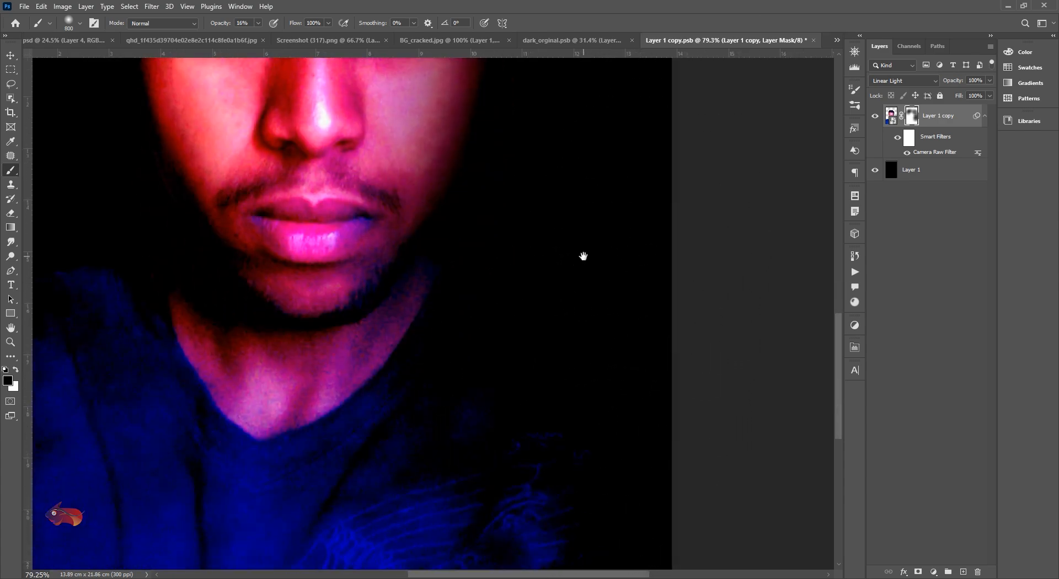
left_click_drag(664, 339, 670, 164)
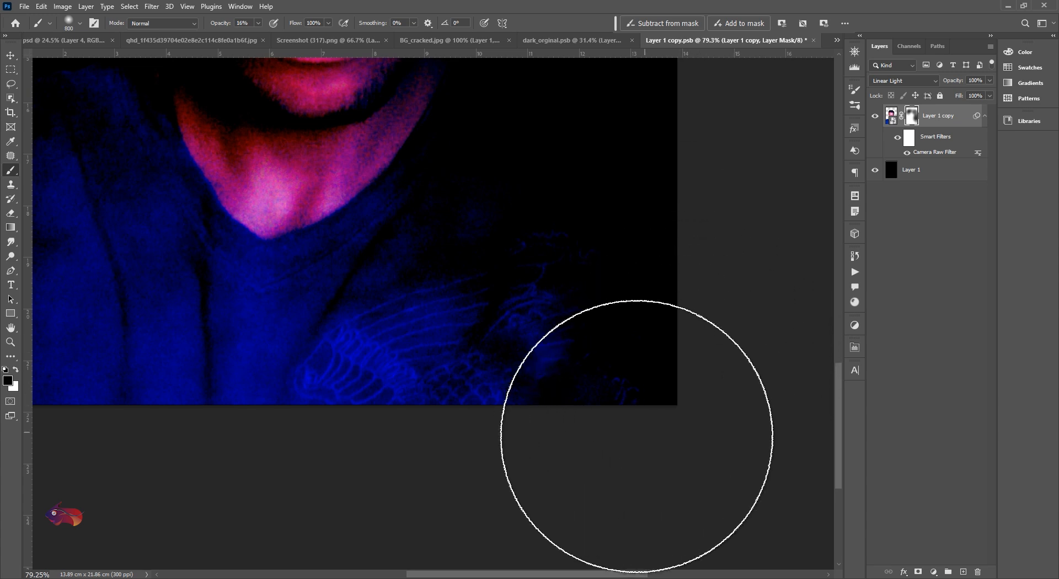
mouse_move(598, 469)
left_mouse_down()
mouse_move(381, 449)
mouse_move(540, 407)
mouse_move(644, 354)
left_mouse_up()
Paint the mask across the lower shirt and up over the left shoulder and left side of the face to darken them
left_click_drag(297, 411, 521, 389)
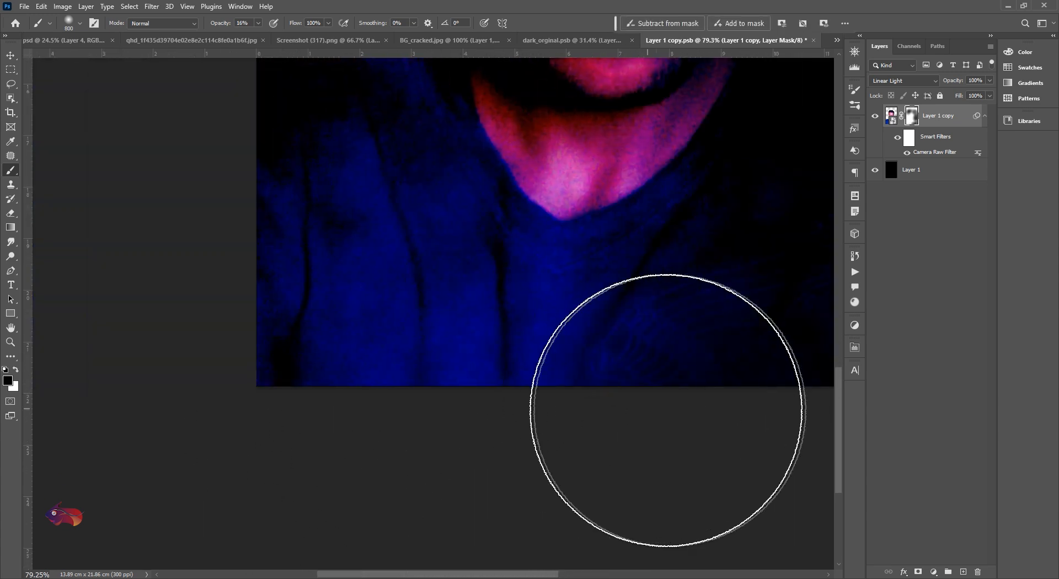
mouse_move(617, 423)
left_mouse_down()
mouse_move(491, 406)
mouse_move(378, 419)
mouse_move(284, 350)
mouse_move(325, 423)
left_mouse_up()
left_click_drag(462, 336, 496, 407)
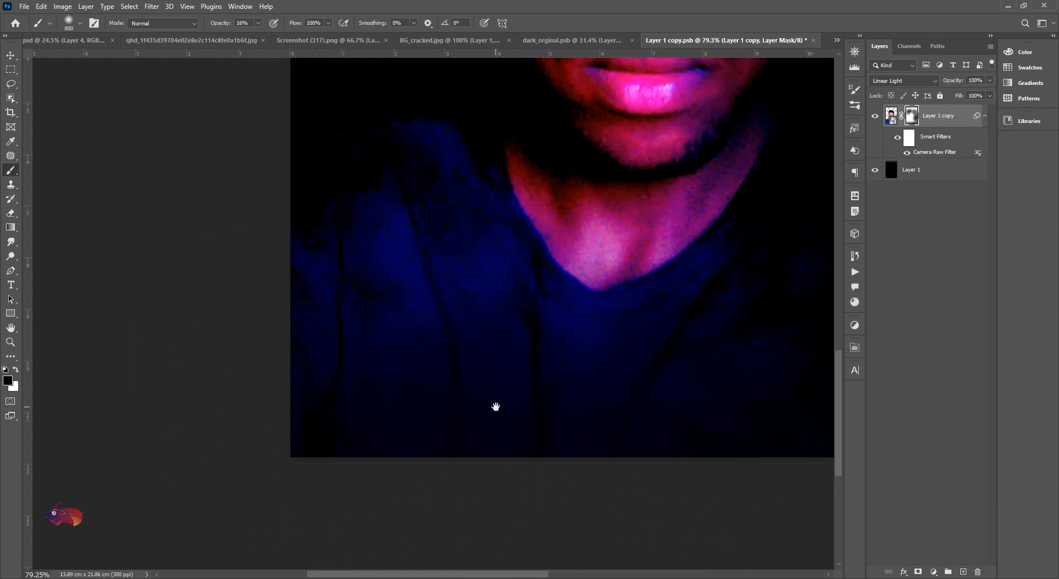
left_click_drag(270, 353, 280, 377)
mouse_move(299, 333)
left_mouse_down()
mouse_move(317, 368)
mouse_move(315, 412)
left_mouse_up()
left_click_drag(326, 361, 328, 439)
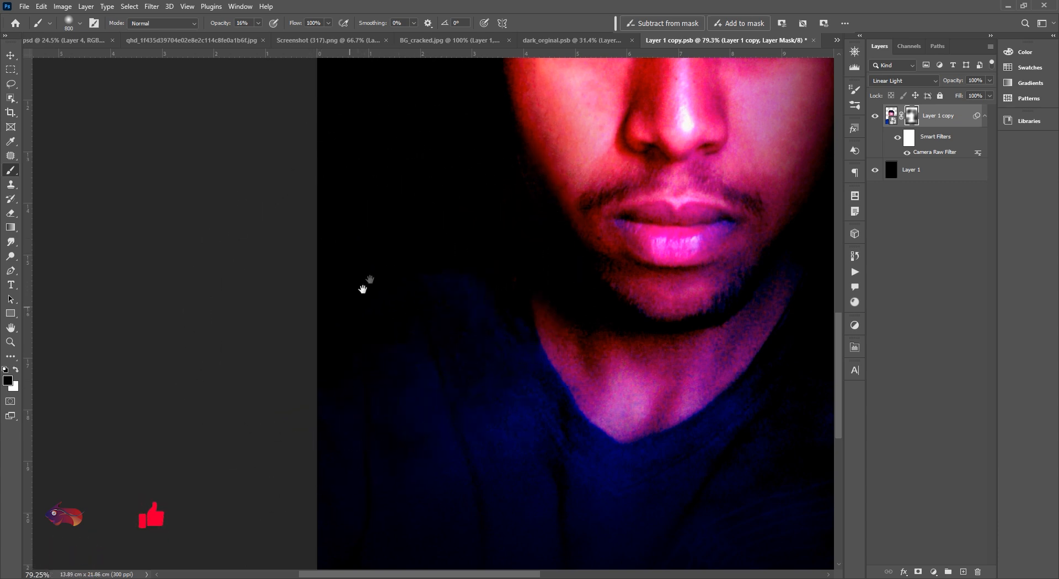
left_click_drag(366, 284, 362, 342)
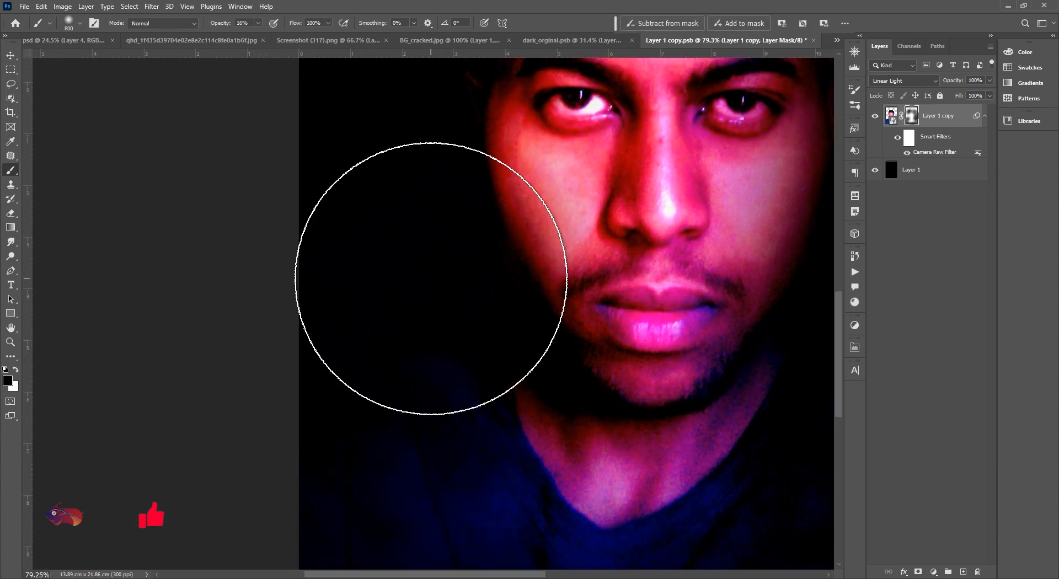
left_click_drag(428, 261, 401, 343)
Reduce the brush to 700 px and paint the mask over the cheeks, jaw edges, neck and shirt to darken them further
key("bracketleft")
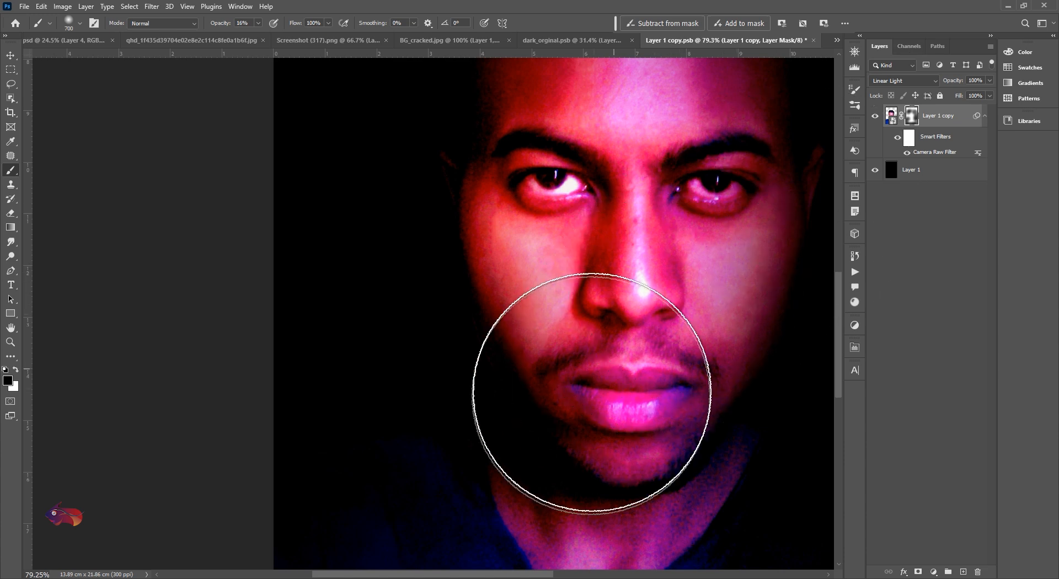
left_click_drag(626, 383, 458, 401)
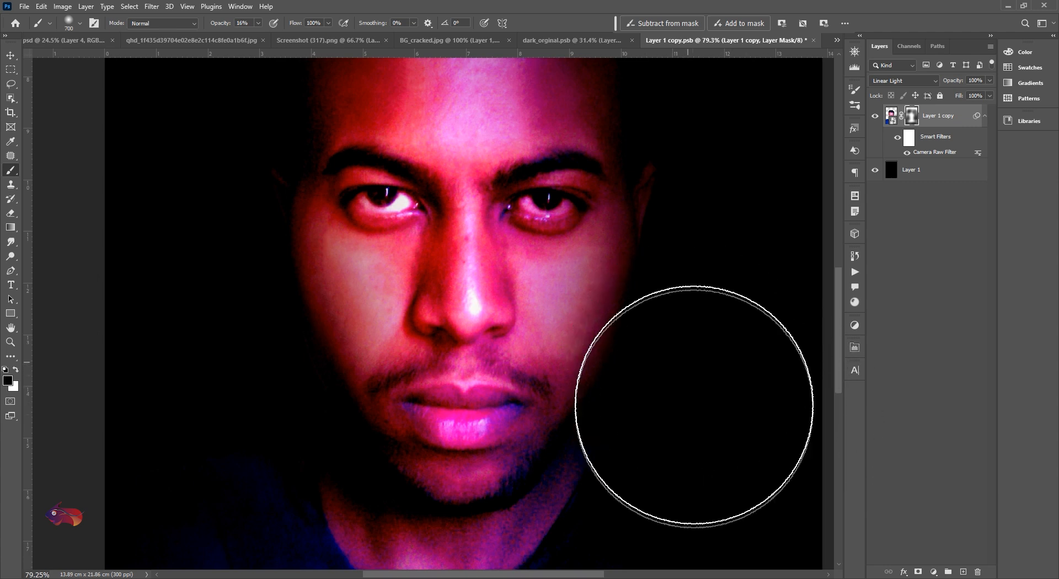
scroll(674, 419, "down", 6)
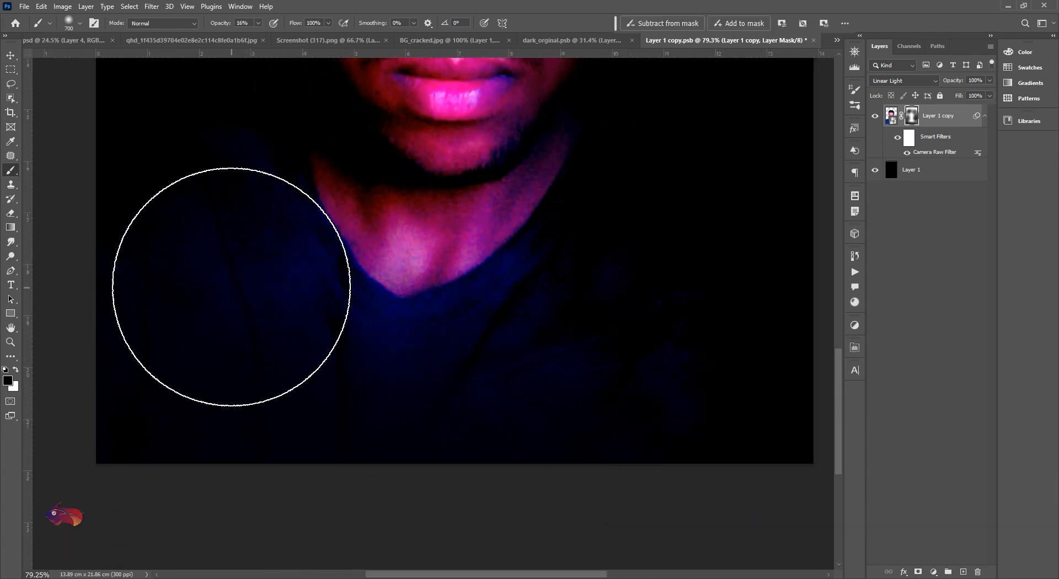
scroll(631, 439, "up", 3)
scroll(366, 449, "left", 1)
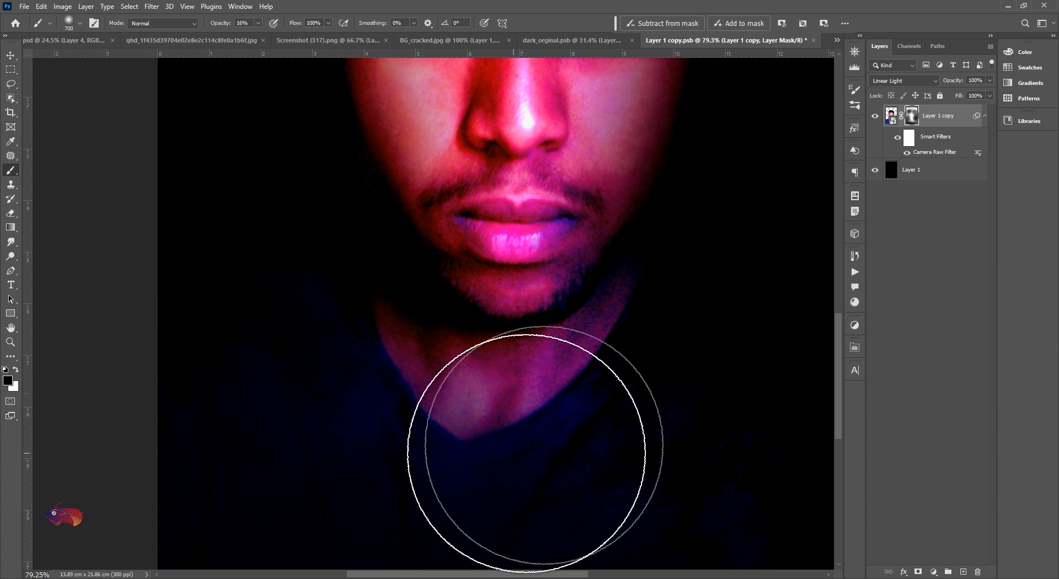
scroll(562, 461, "up", 8)
scroll(563, 461, "right", 2)
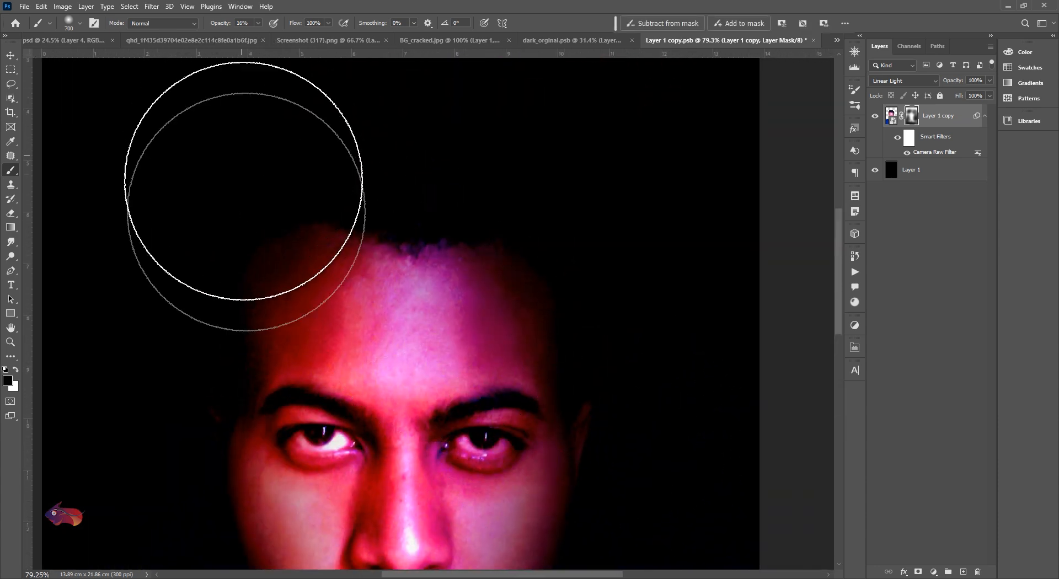
scroll(243, 181, "down", 2)
scroll(243, 181, "left", 1)
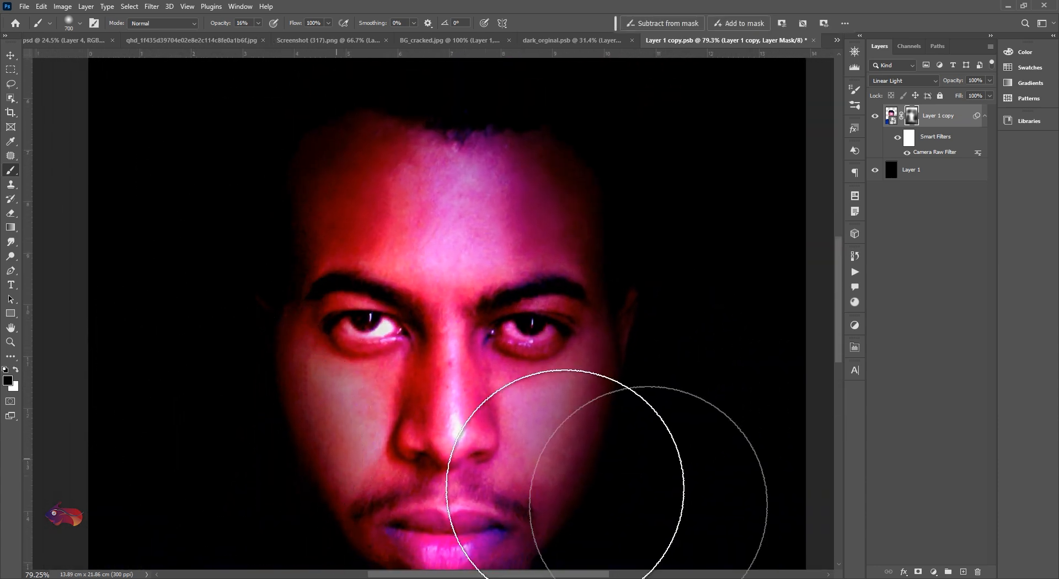
scroll(626, 385, "down", 6)
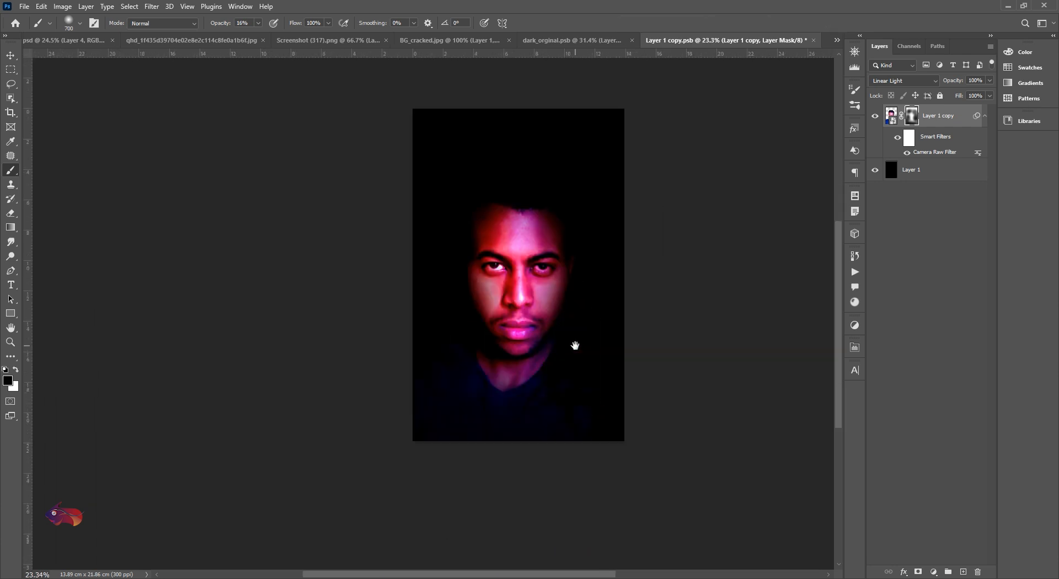
Add a new layer above Layer 1 copy and choose the Cloud2 brush from the Clouds_by_KerovinBlack set
scroll(625, 272, "up", 2)
left_click_drag(577, 327, 514, 373)
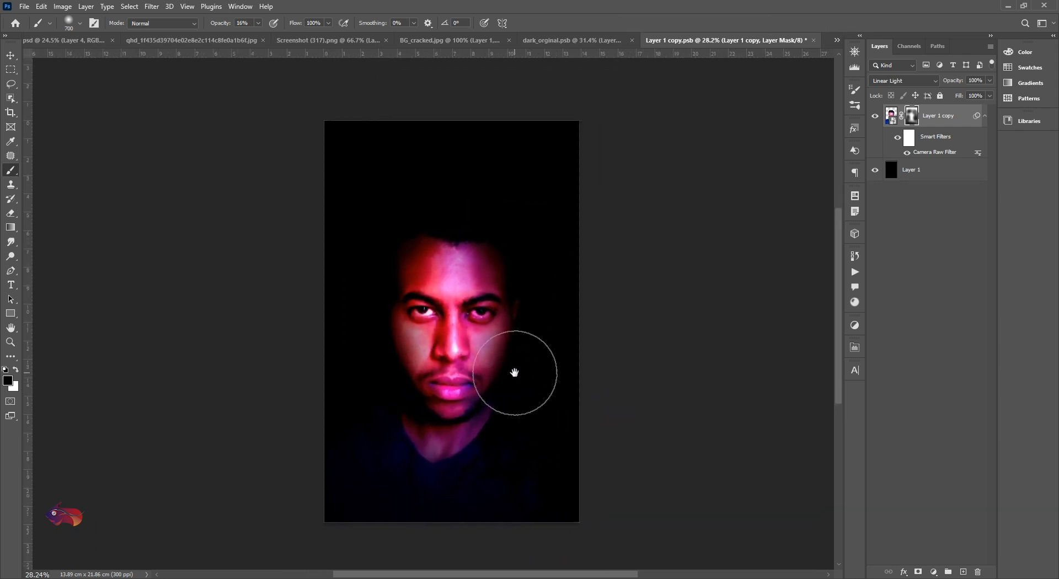
scroll(514, 372, "up", 2)
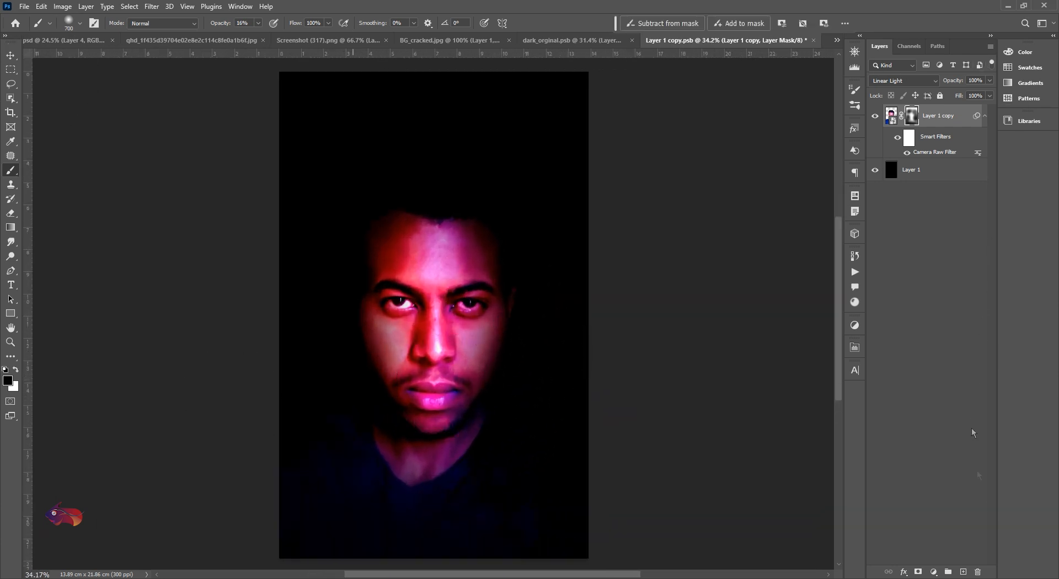
left_click(963, 572)
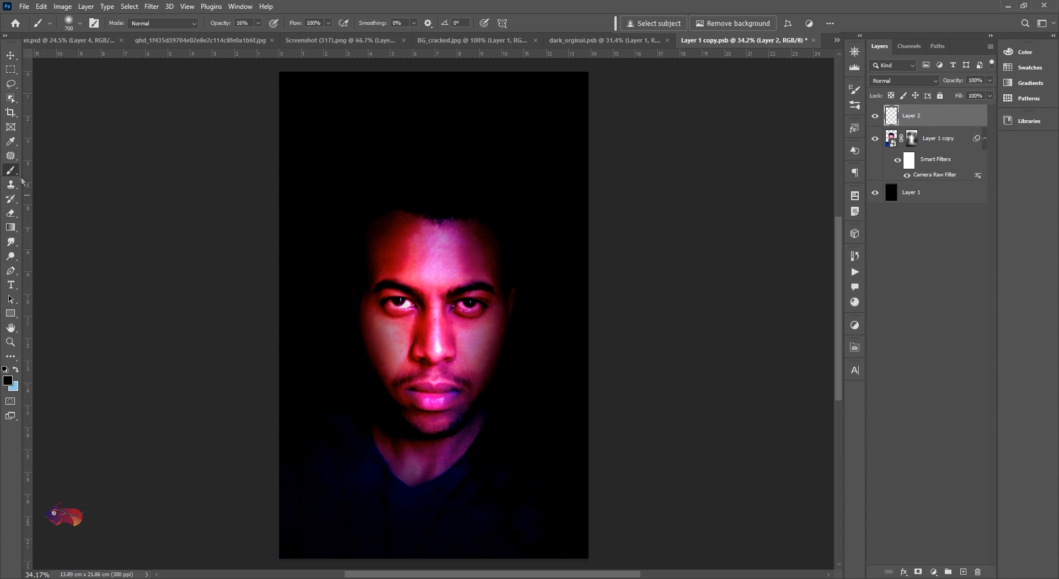
right_click(416, 203)
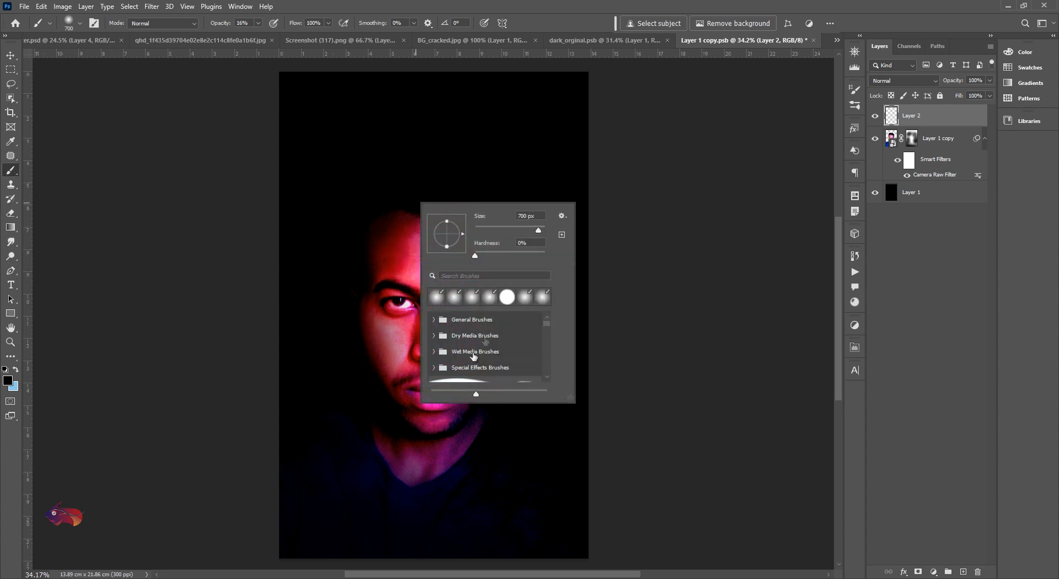
scroll(484, 355, "down", 3)
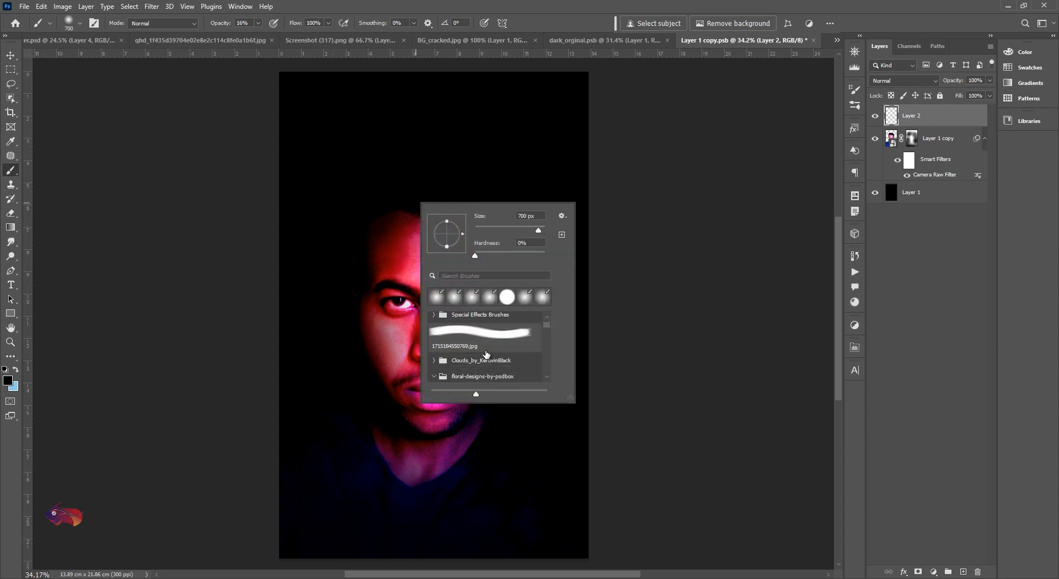
left_click(434, 360)
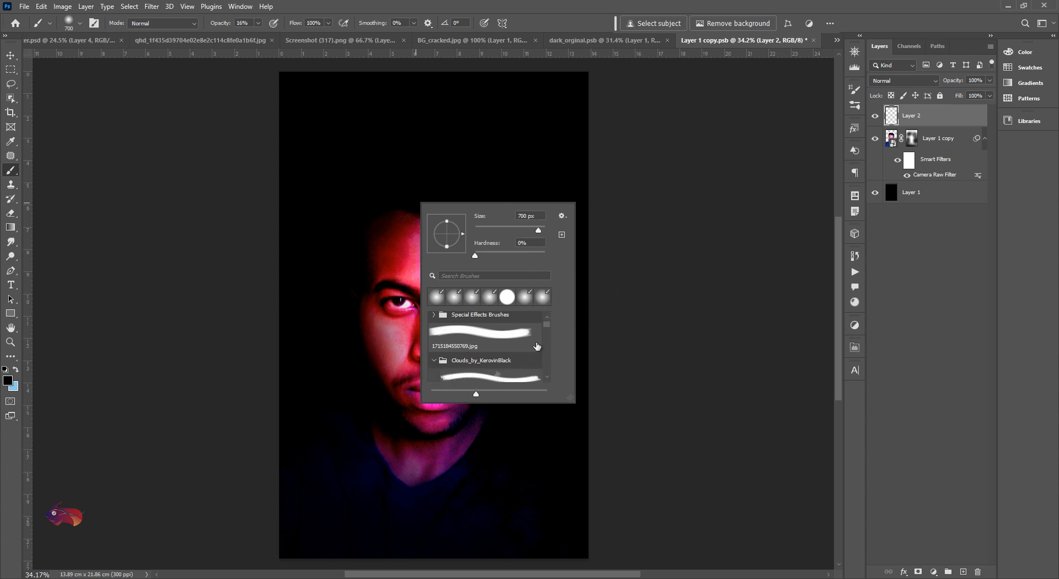
scroll(463, 375, "down", 2)
left_click(466, 364)
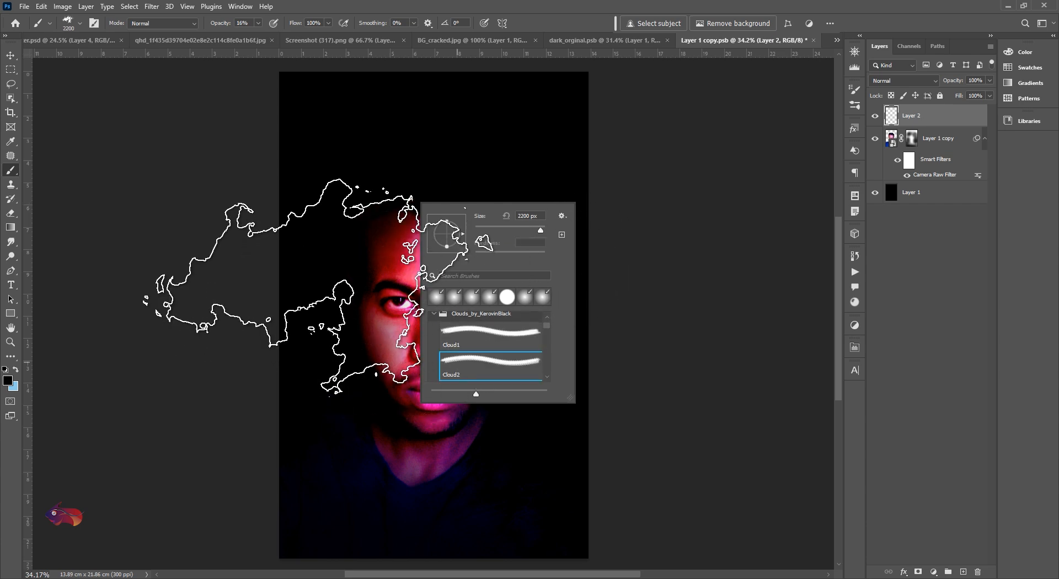
left_click(616, 5)
Reduce the cloud brush to 400 px at 100% opacity and stamp black cloud shapes on the forehead and both cheeks
key("bracketleft")
key("bracketleft")
key("bracketleft")
key("bracketleft")
key("bracketleft")
key("bracketleft")
key("bracketleft")
key("bracketleft")
key("bracketleft")
key("bracketleft")
key("bracketleft")
key("bracketleft")
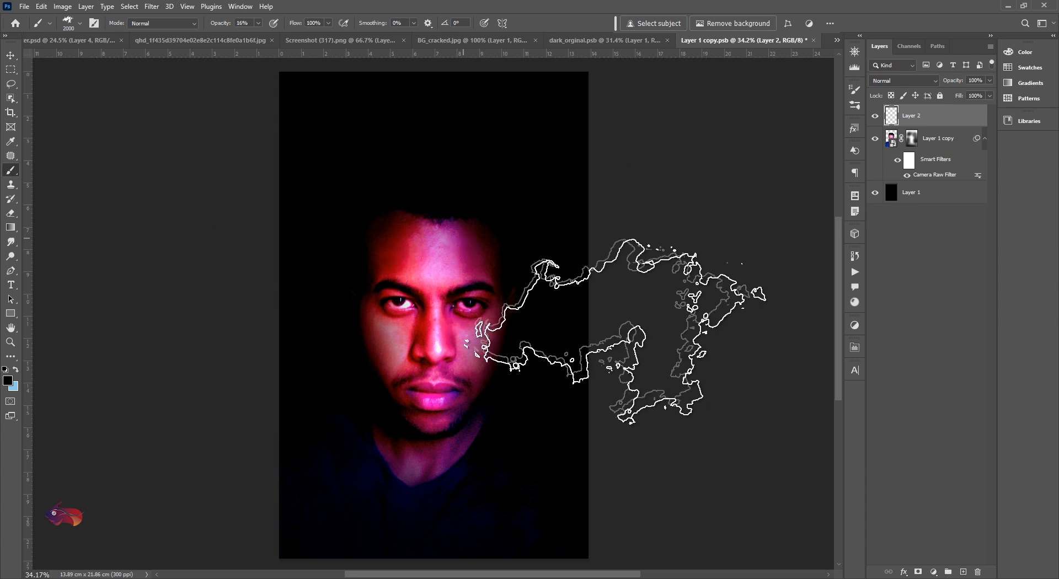
key("bracketleft")
key("bracketleft")
key("bracketleft")
key("bracketleft")
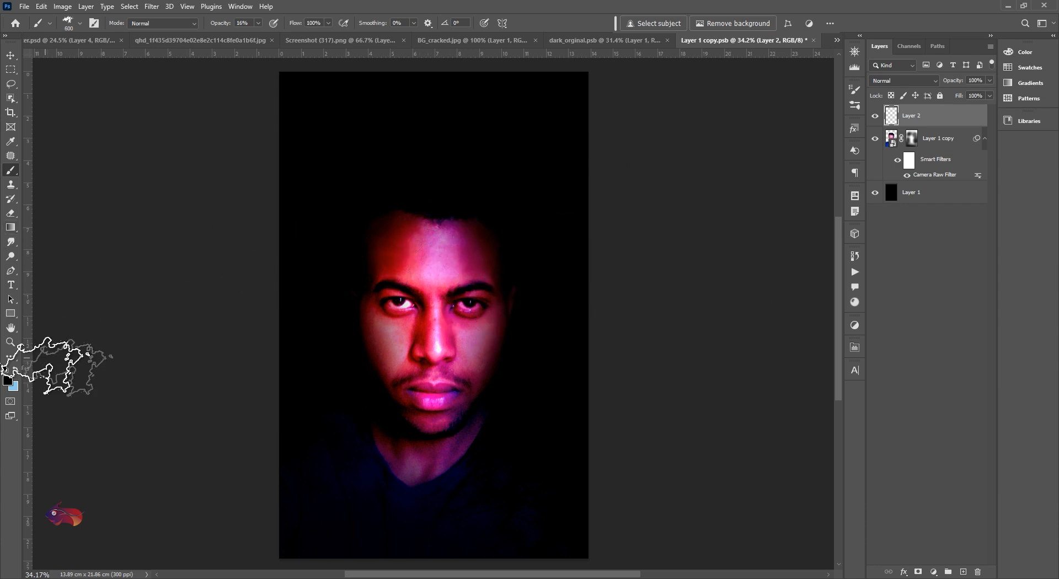
scroll(444, 254, "up", 5)
key("bracketleft")
key("bracketleft")
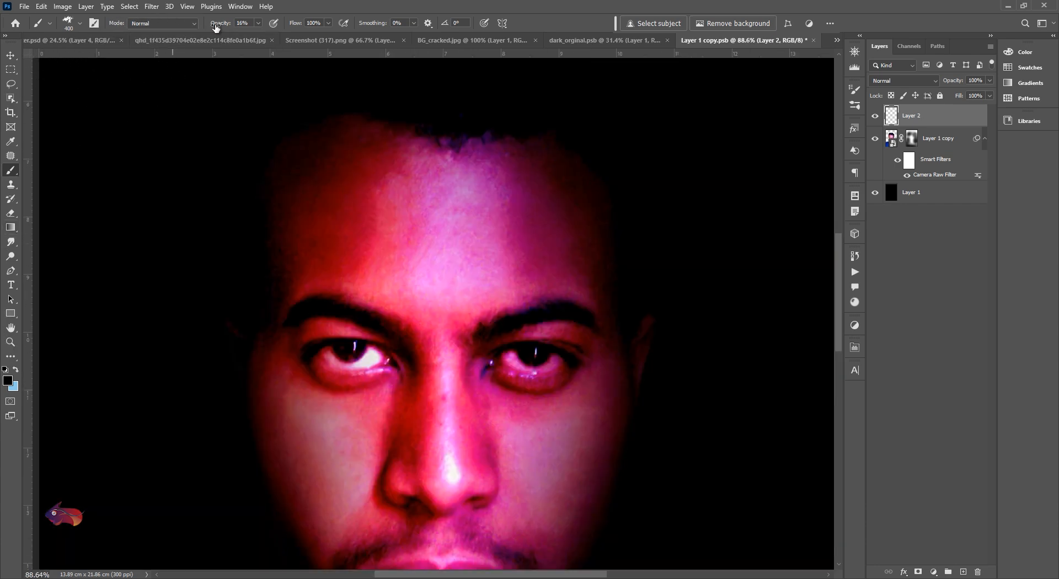
left_click(431, 236)
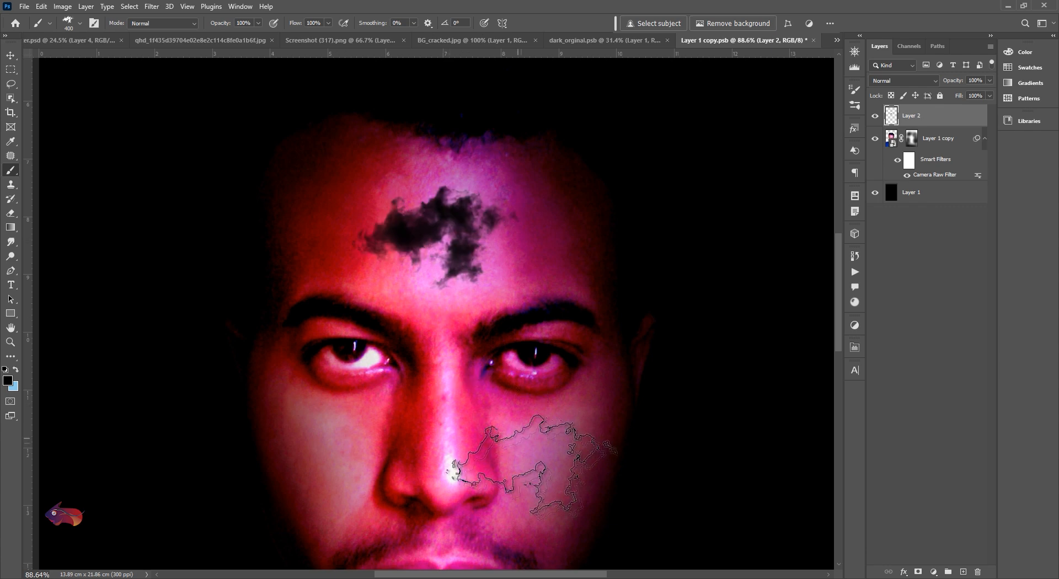
left_click(579, 452)
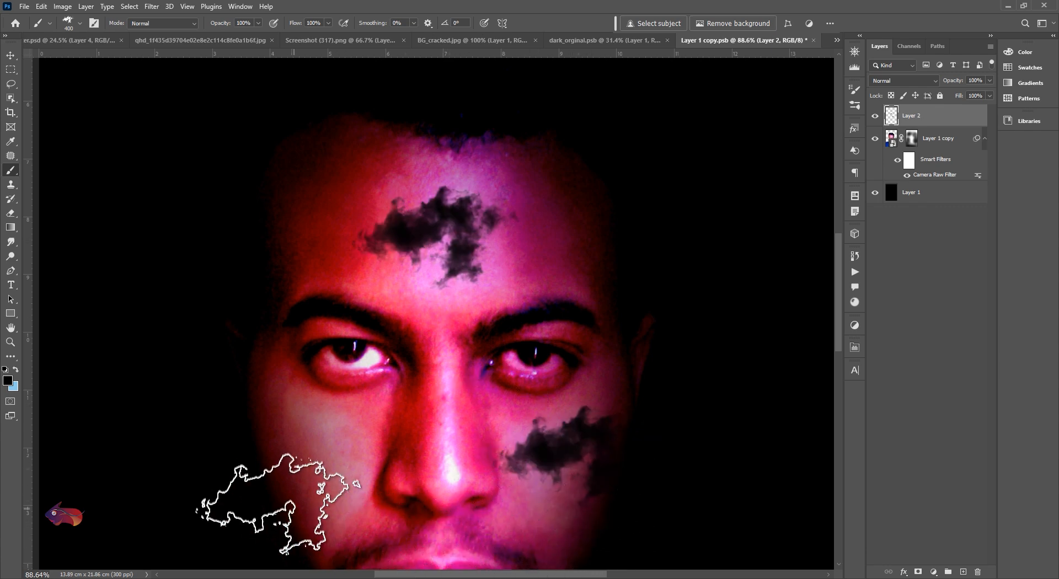
left_click(287, 463)
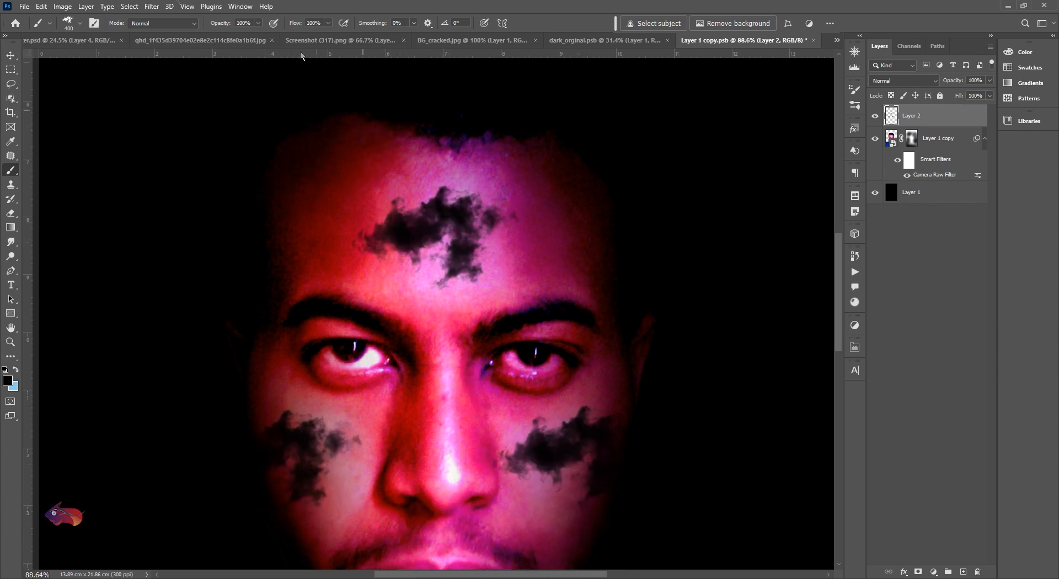
Set Layer 2's Blend If ranges: underlying darks split 0/85, underlying highlights split 144/255, and current layer highlights split 192/255
right_click(929, 121)
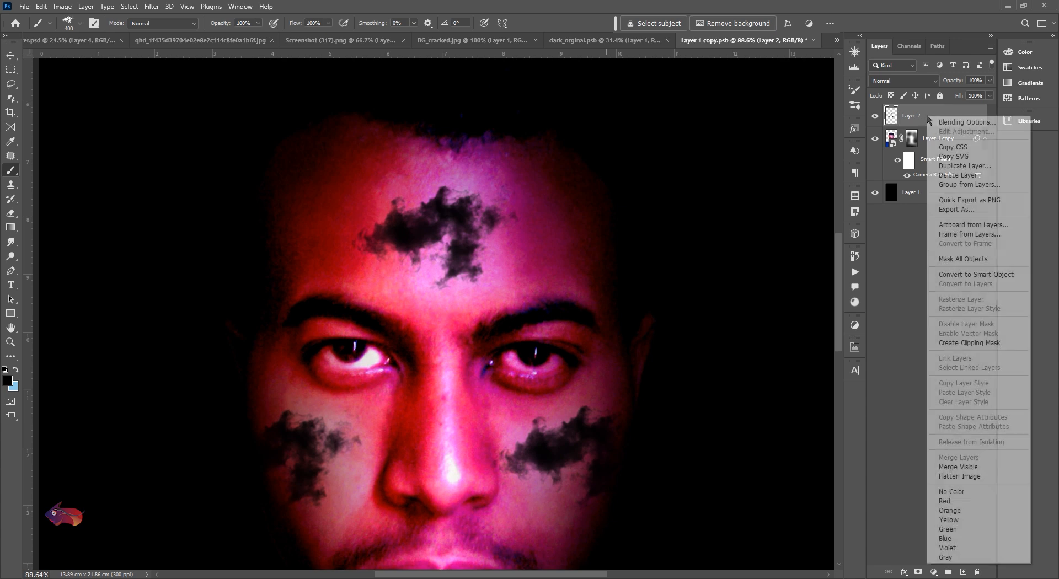
left_click(940, 122)
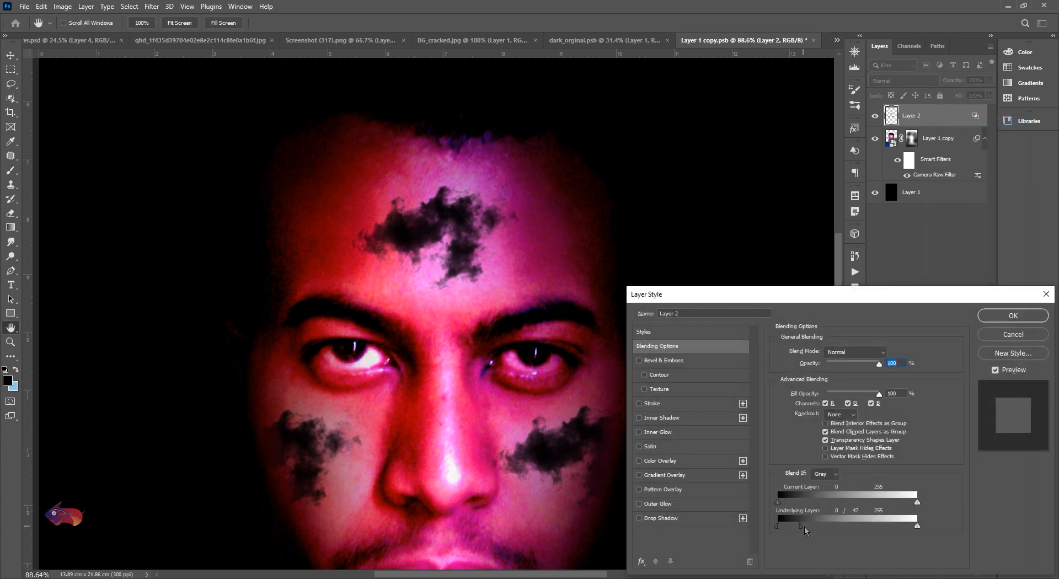
left_click_drag(804, 526, 820, 531)
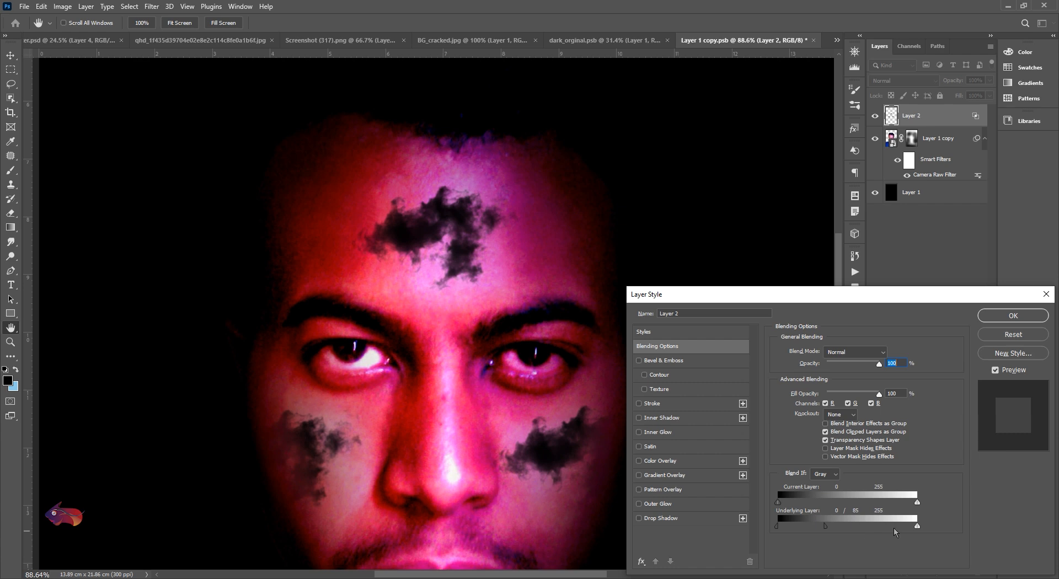
left_click_drag(916, 527, 880, 527)
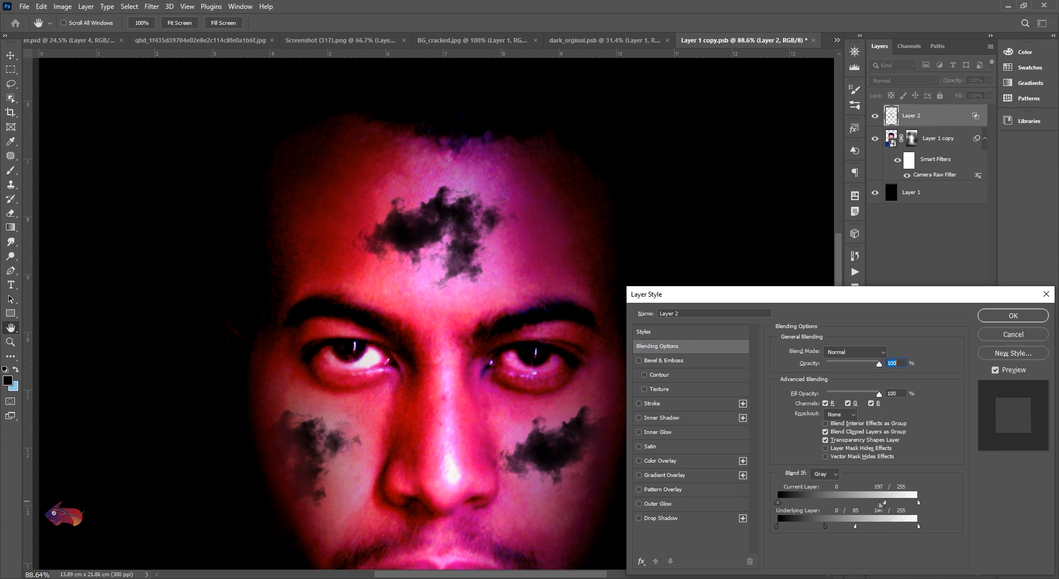
left_click_drag(779, 503, 771, 507)
Set Layer 2's blend mode to Overlay, apply the layer style, and lower the layer's opacity to 22%
left_click(836, 353)
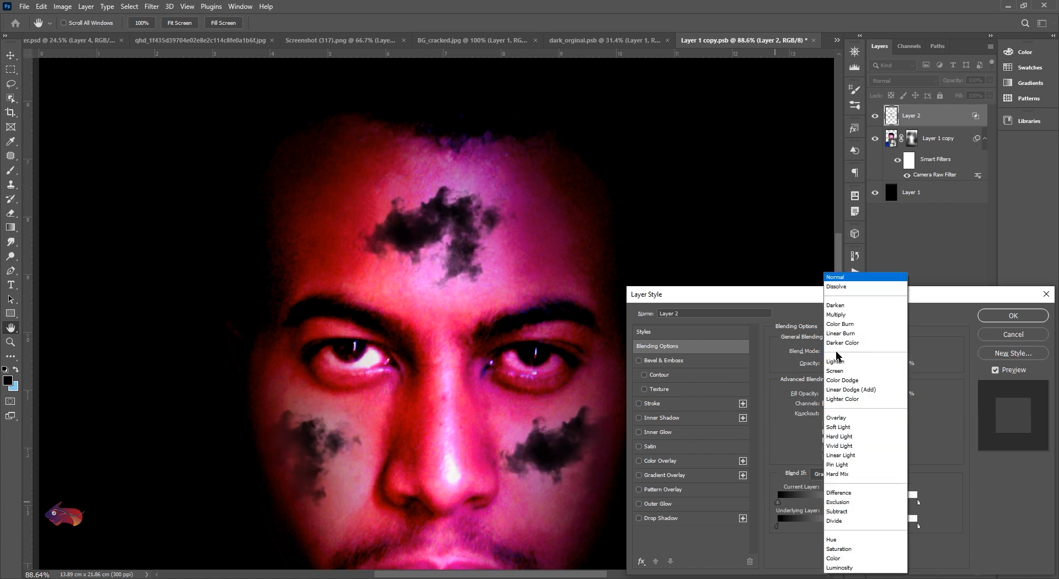
left_click(840, 318)
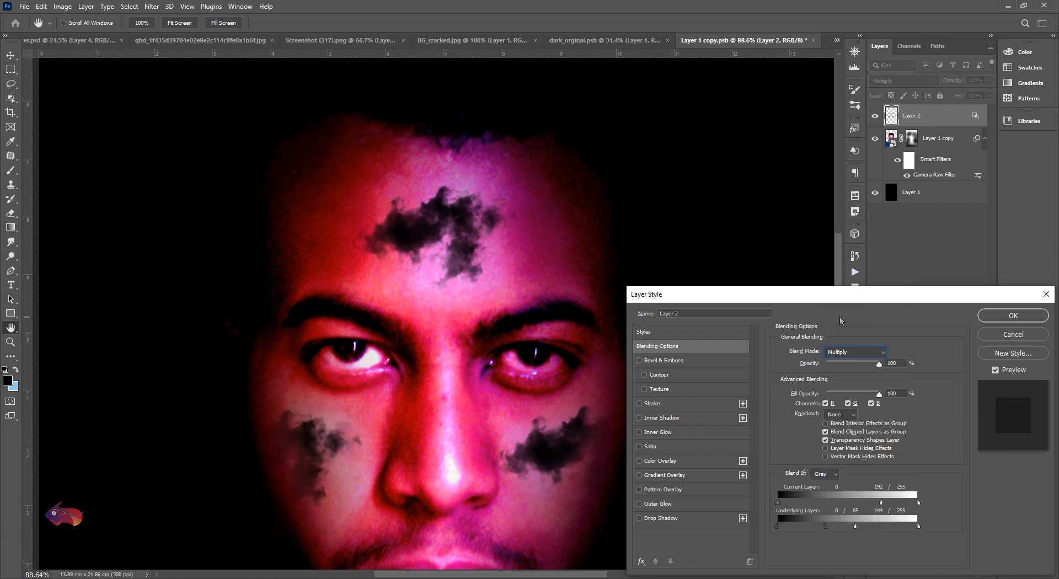
left_click(856, 353)
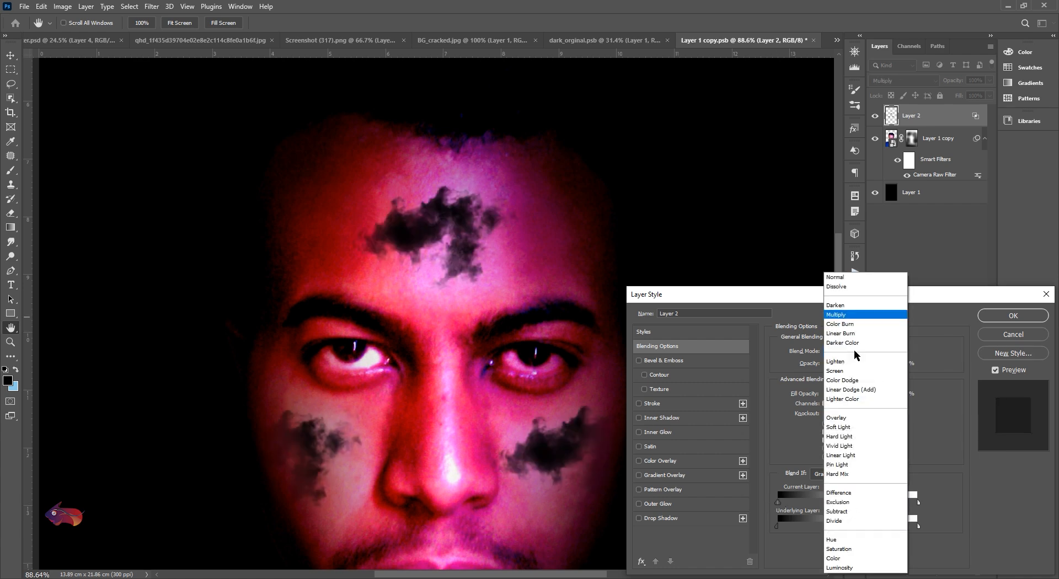
left_click(851, 419)
key("Return")
key("b")
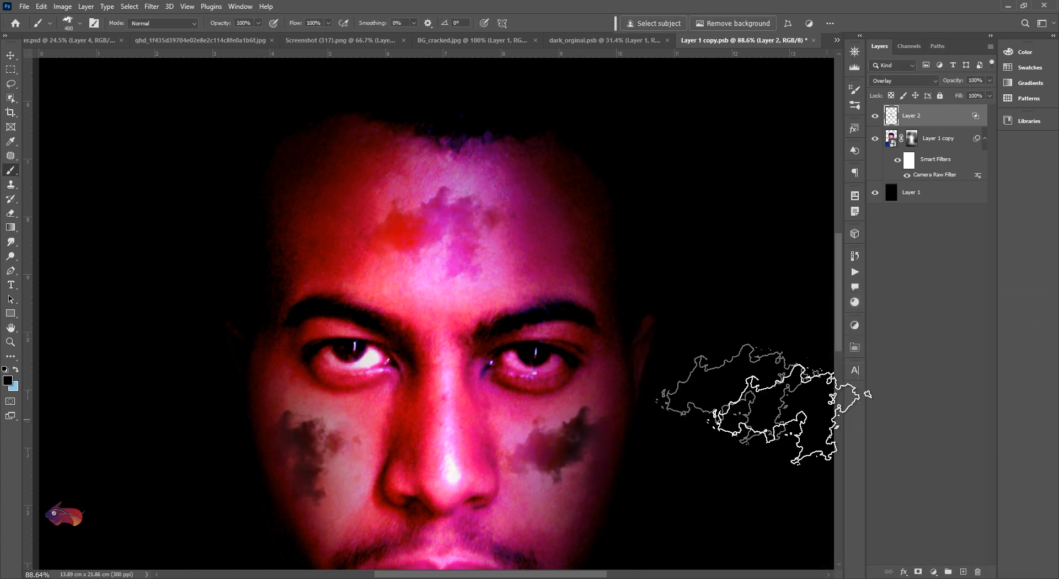
left_click_drag(945, 82, 932, 81)
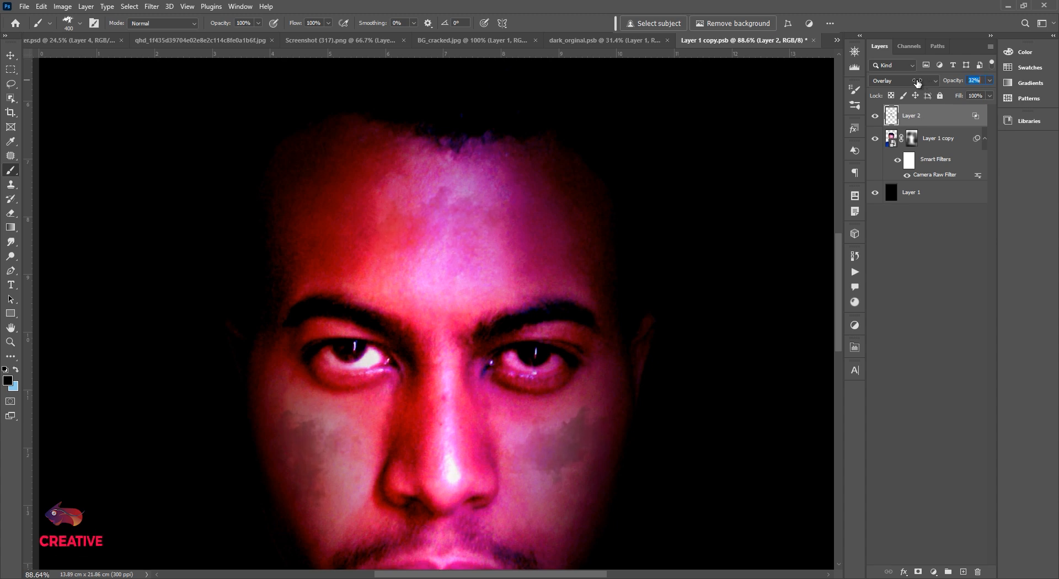
left_click_drag(915, 83, 912, 82)
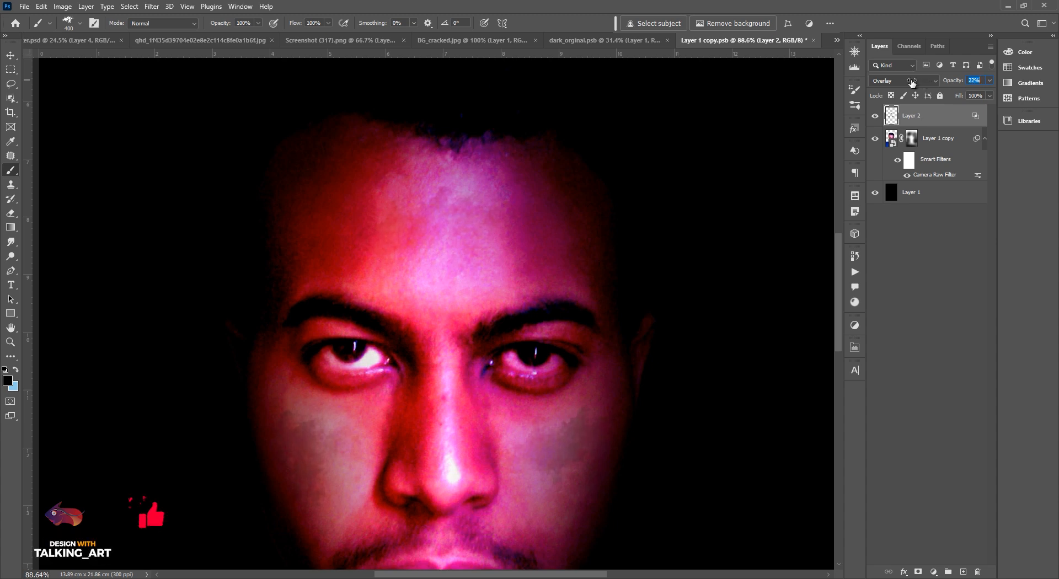
Add a Vibrance adjustment layer above Layer 2 with vibrance +78 and saturation -74
scroll(702, 159, "down", 3)
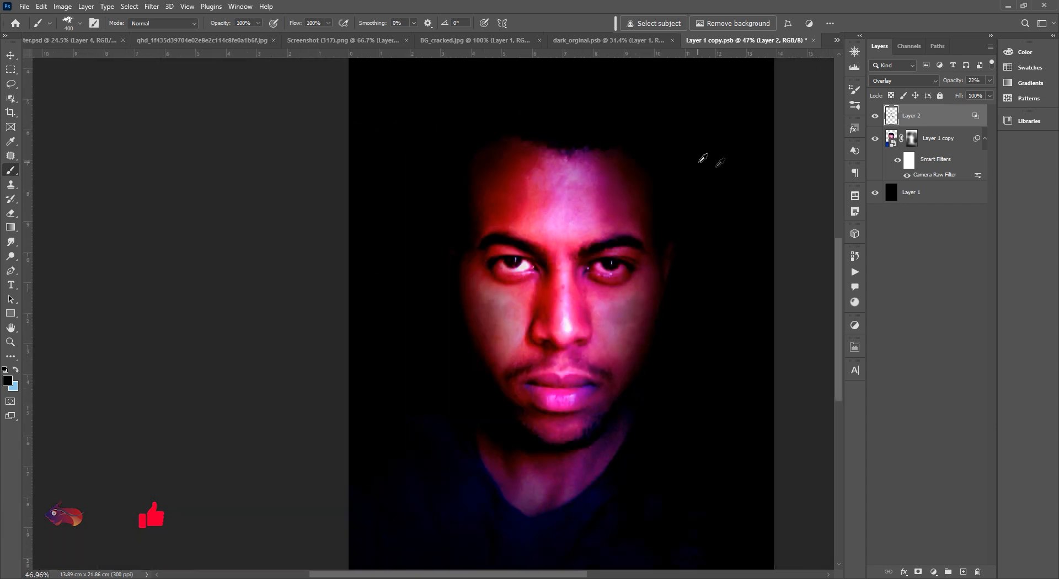
scroll(758, 175, "up", 3)
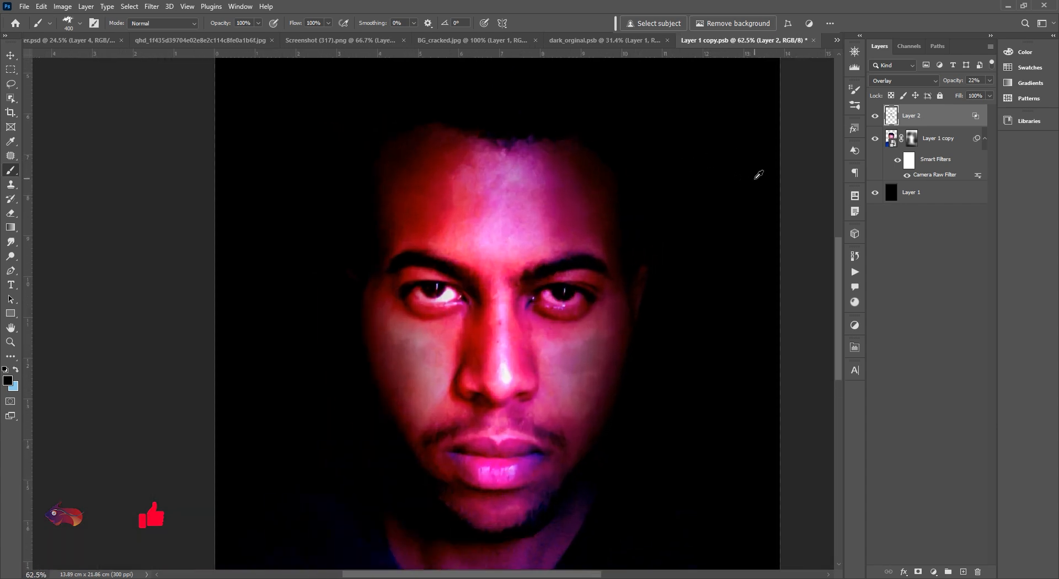
scroll(758, 175, "down", 3)
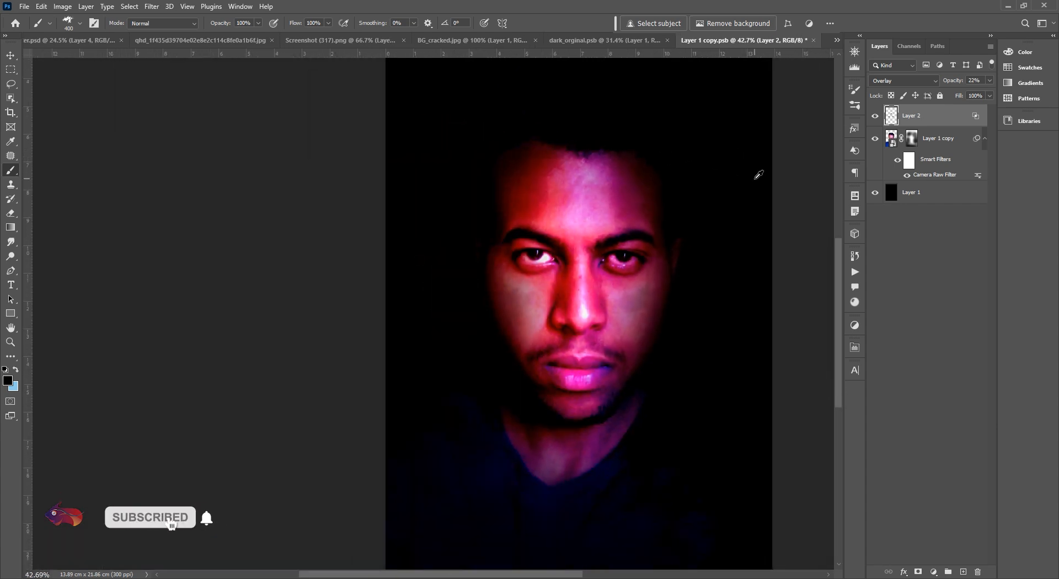
scroll(722, 208, "down", 2)
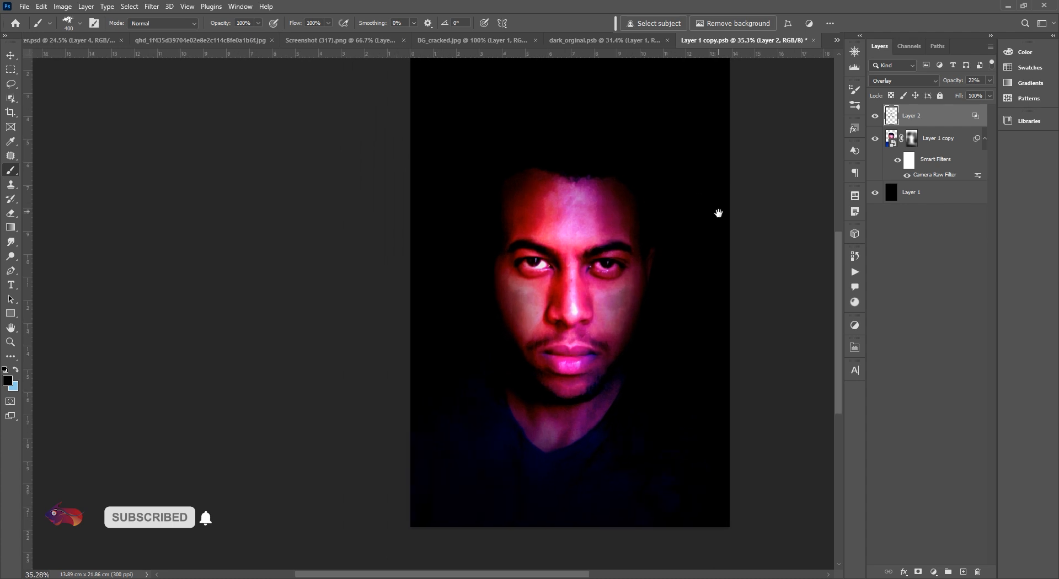
scroll(667, 271, "down", 2)
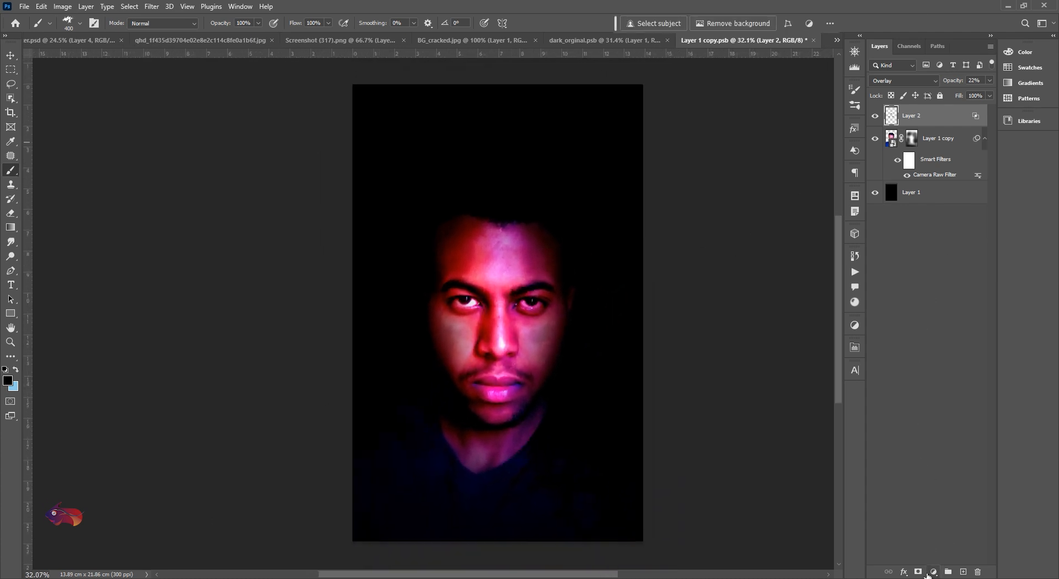
left_click(927, 573)
left_click(951, 458)
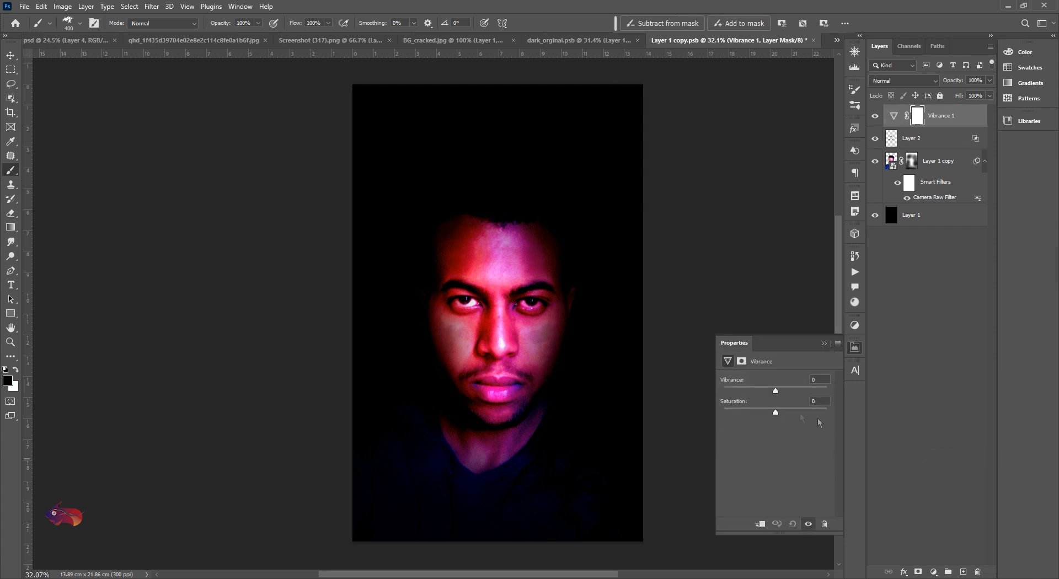
left_click_drag(804, 389, 745, 414)
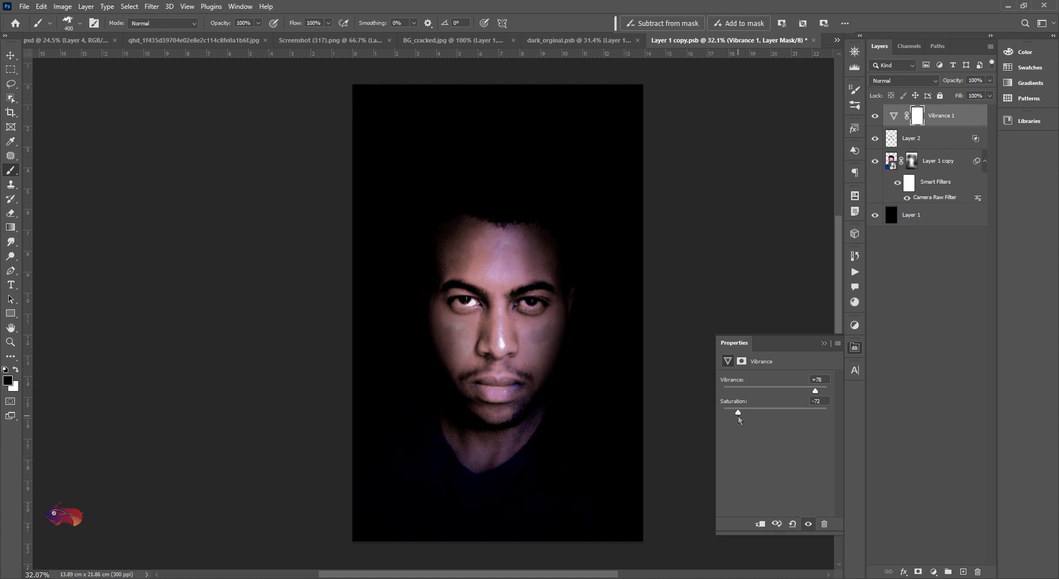
Add a Levels adjustment layer above the Vibrance layer and set its white input level to 221
left_click(933, 572)
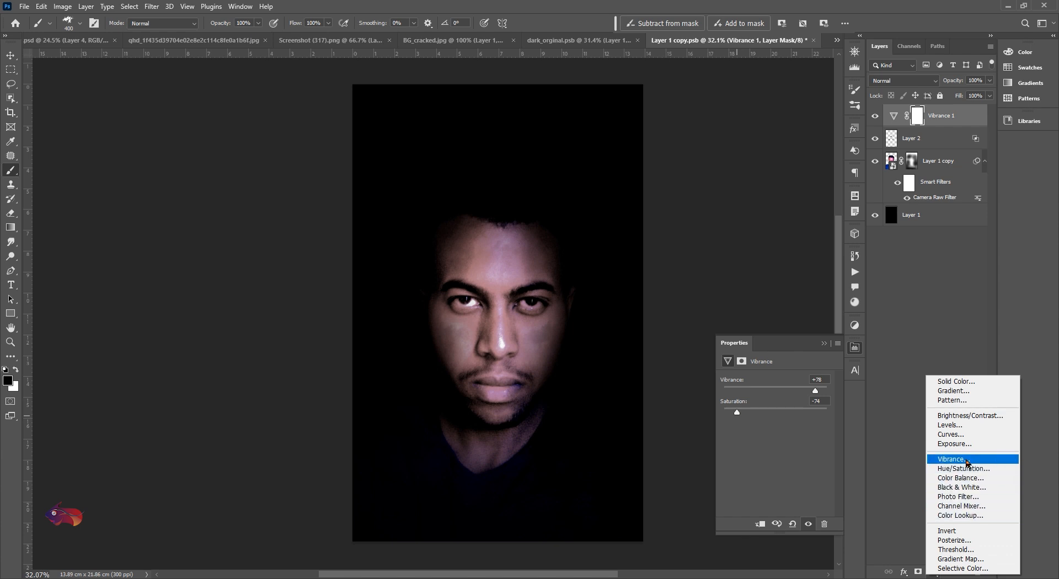
left_click(953, 424)
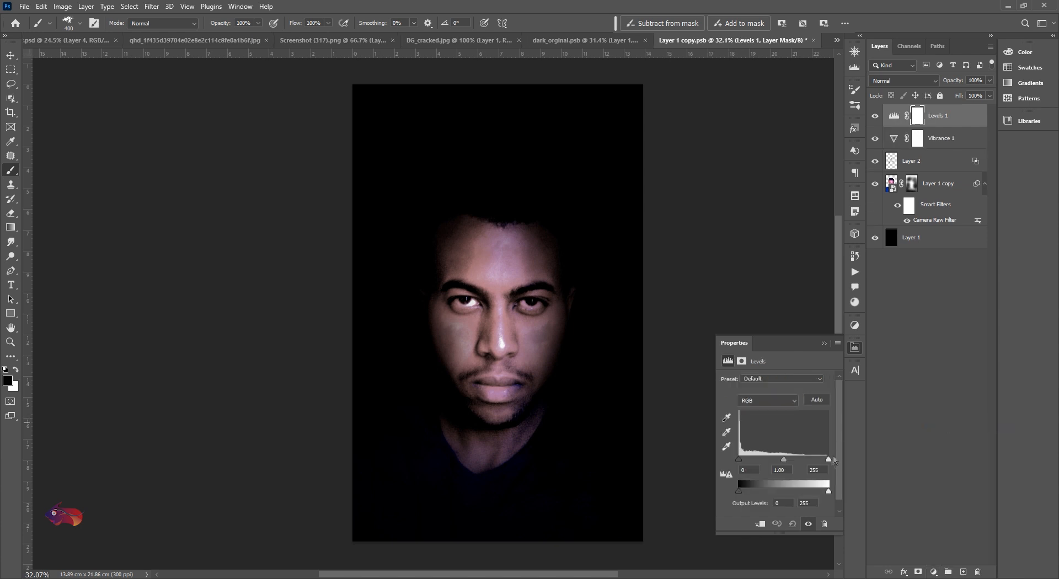
left_click_drag(828, 465, 820, 466)
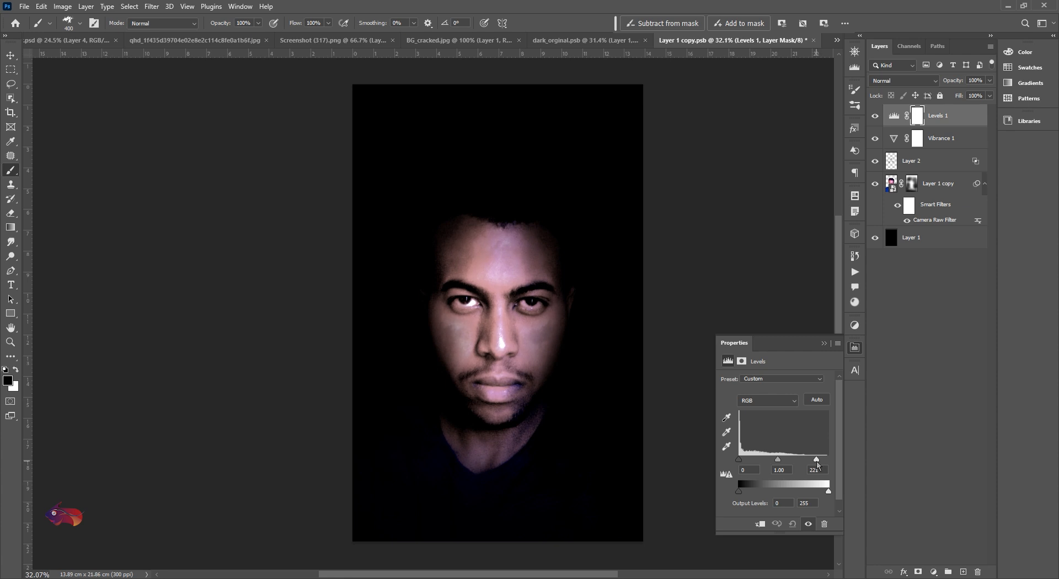
Add a Hue/Saturation adjustment layer above the Levels layer with hue +120, saturation -28 and lightness +8
left_click(936, 567)
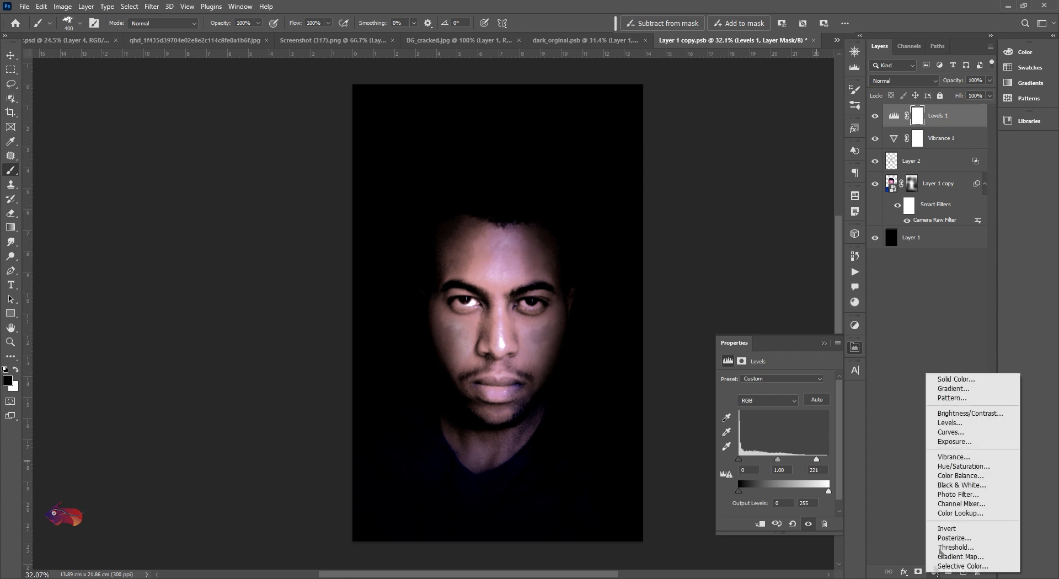
left_click(954, 467)
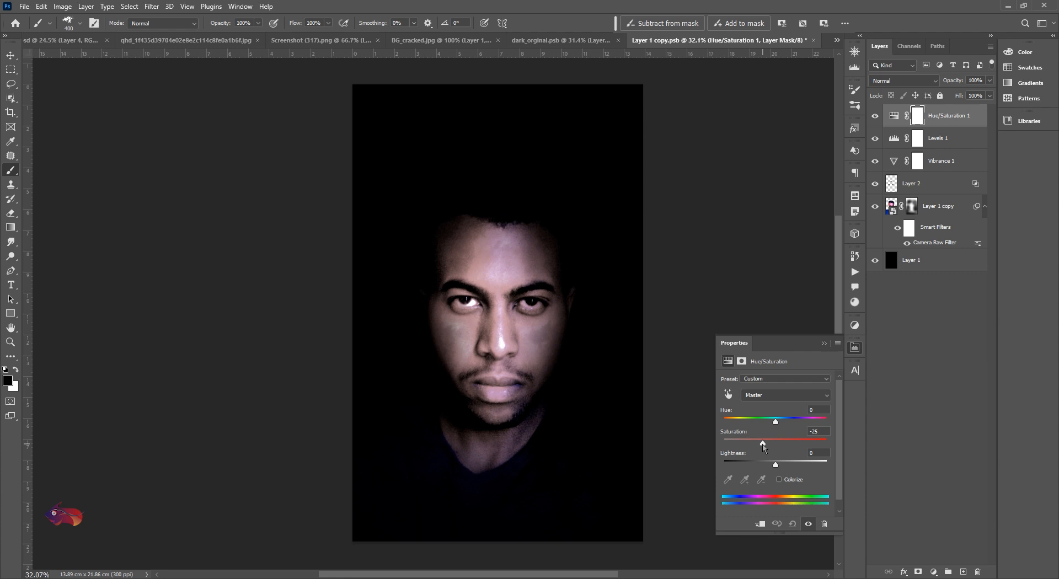
left_click_drag(775, 465, 779, 466)
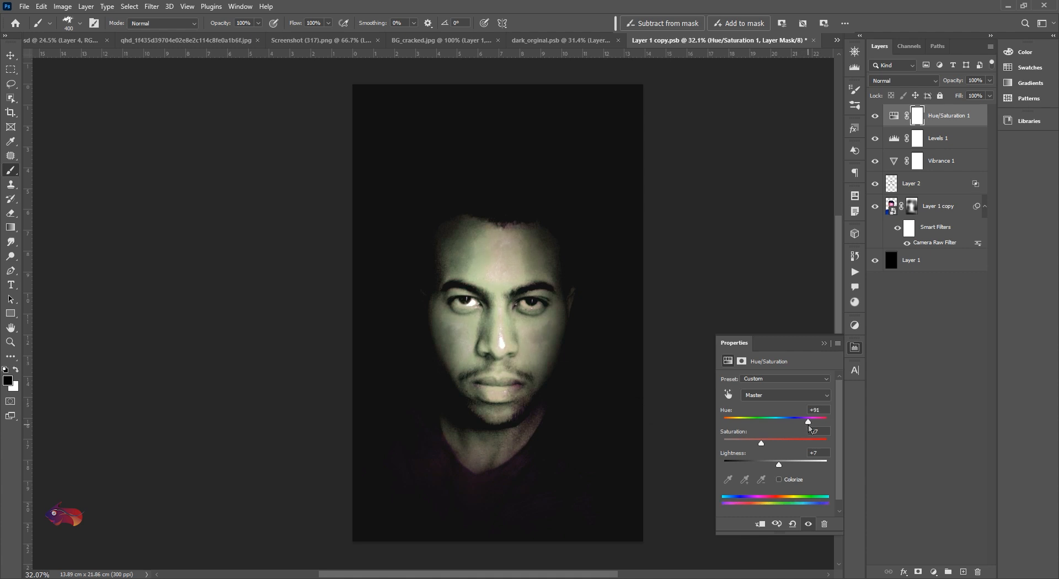
left_click_drag(808, 425, 812, 426)
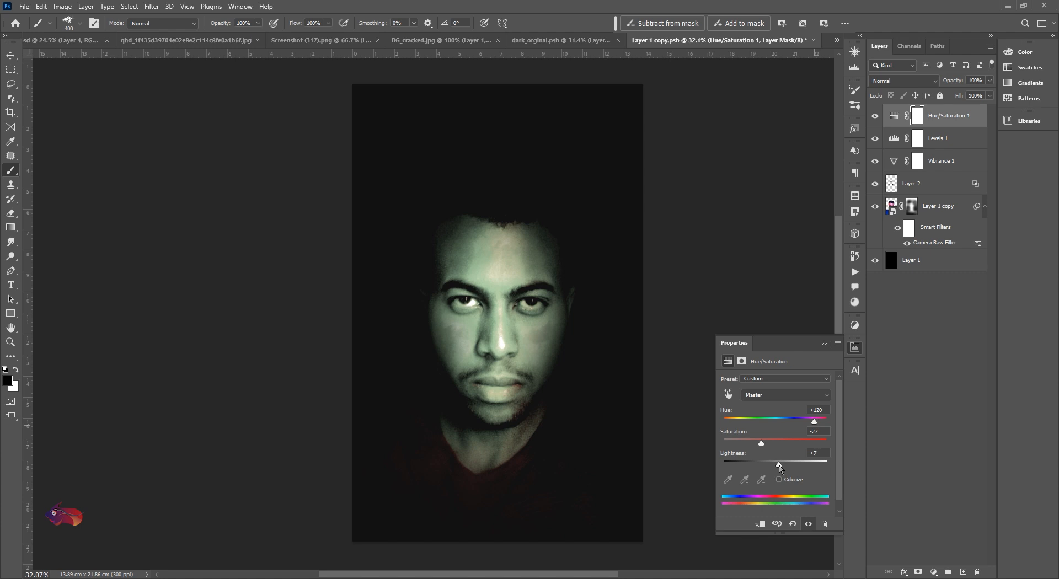
left_click_drag(779, 469, 783, 469)
Add a Curves adjustment layer with RGB points at input 208, output 222 and input 40, output 35
left_click(934, 571)
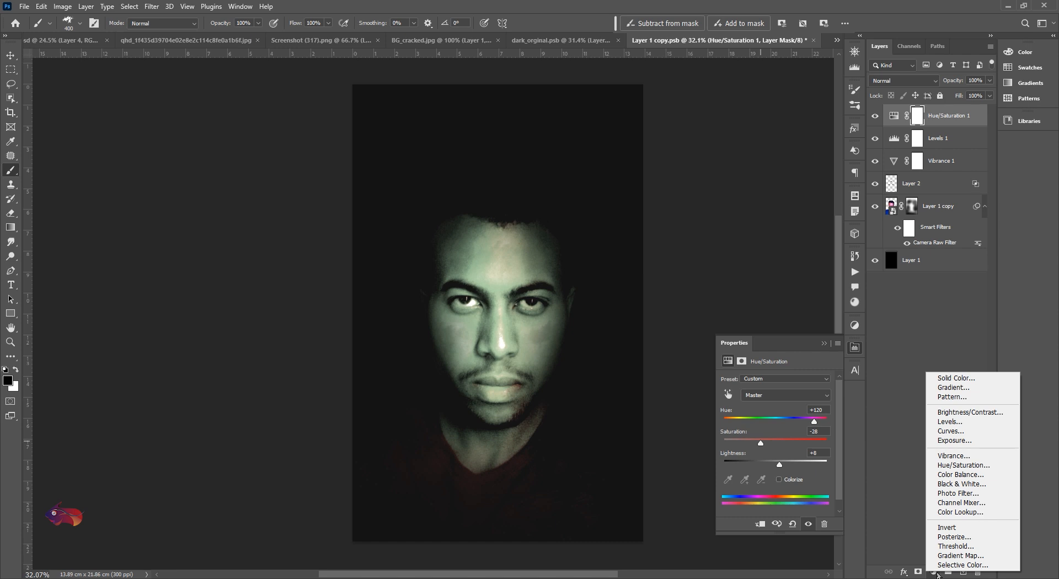
left_click(946, 431)
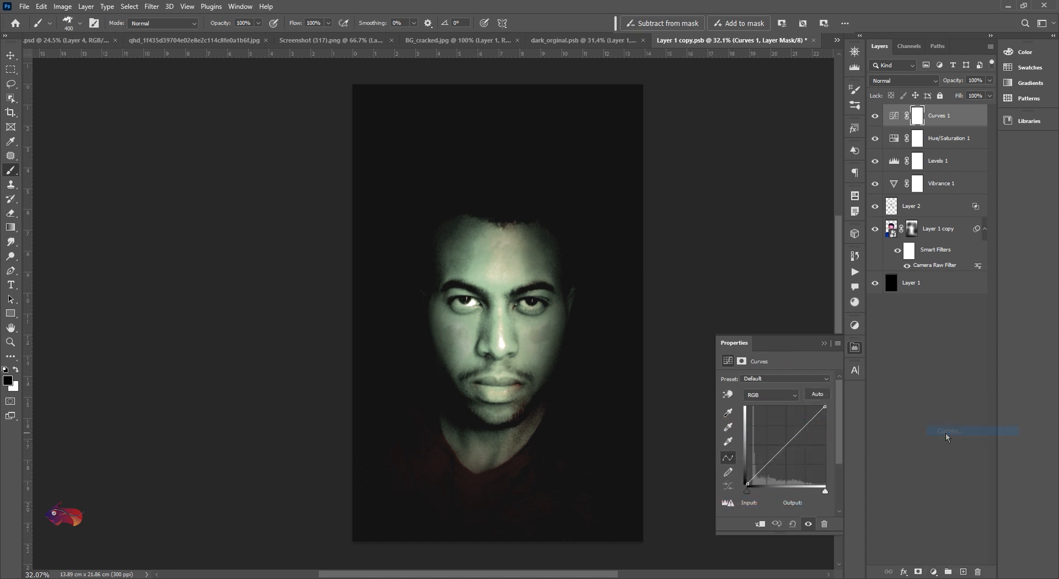
left_click(810, 417)
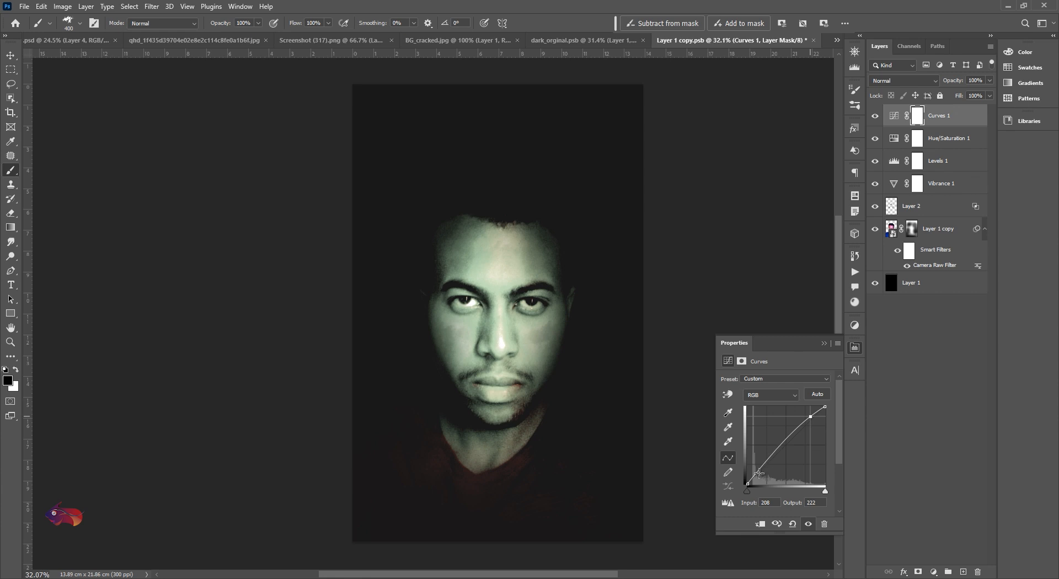
left_click_drag(758, 472, 759, 473)
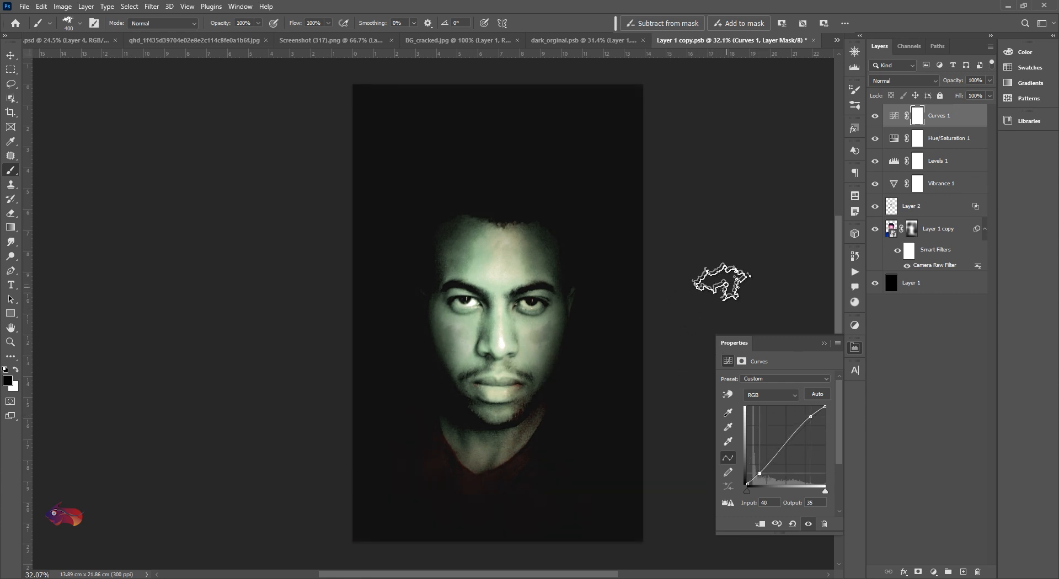
scroll(609, 239, "down", 5)
scroll(609, 239, "up", 3)
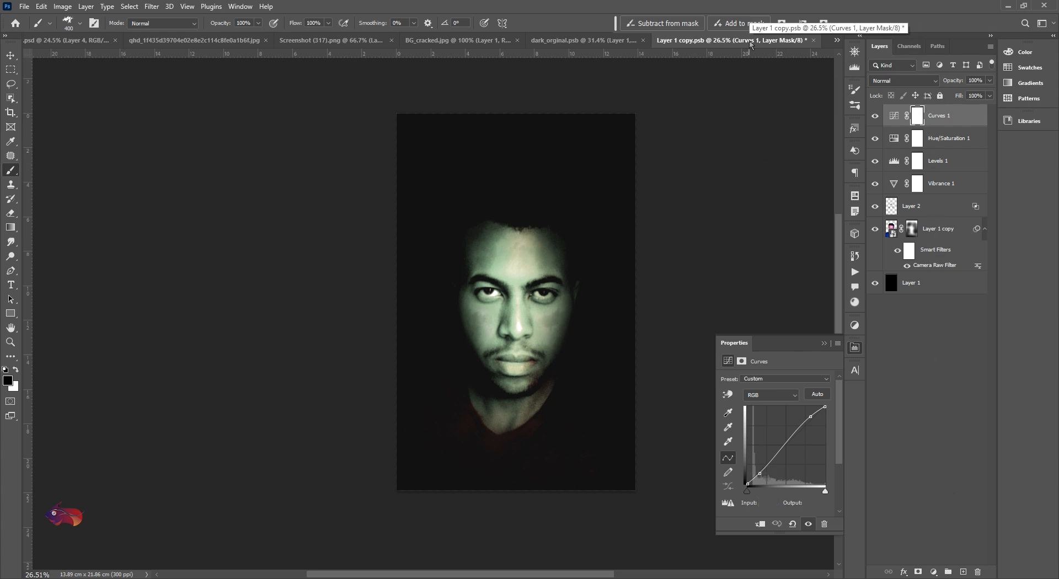
Create a new layer on top and stamp a black cloud over the face with the Cloud3 brush at 1800 px
left_click(963, 572)
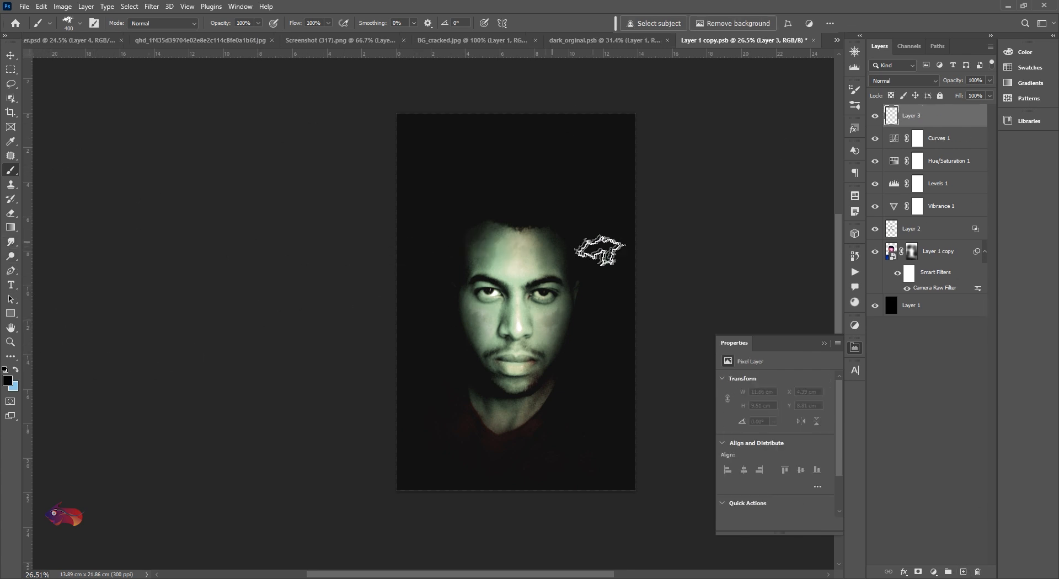
scroll(502, 235, "up", 4)
right_click(492, 245)
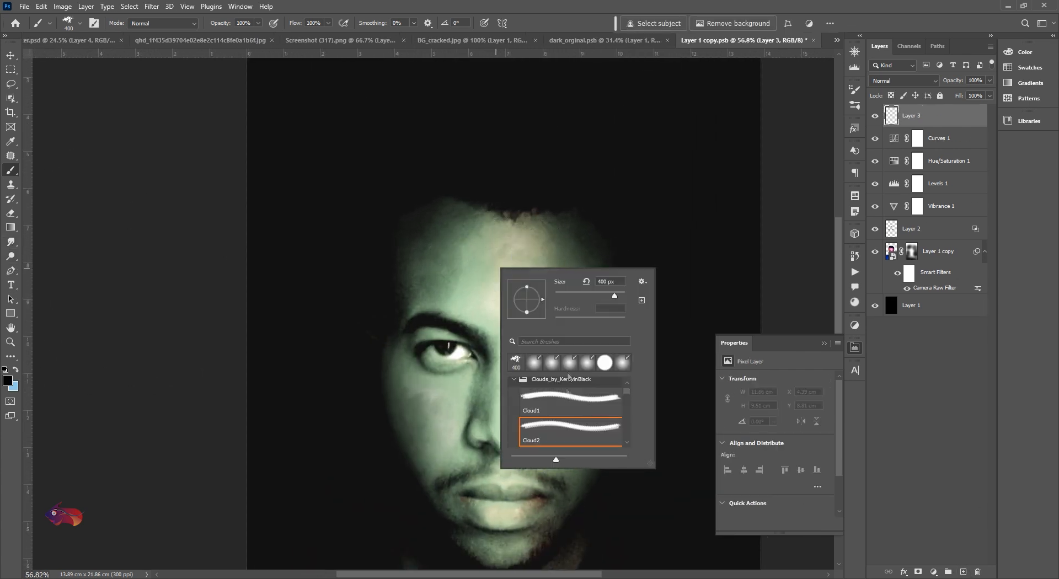
scroll(558, 433, "down", 2)
left_click(546, 425)
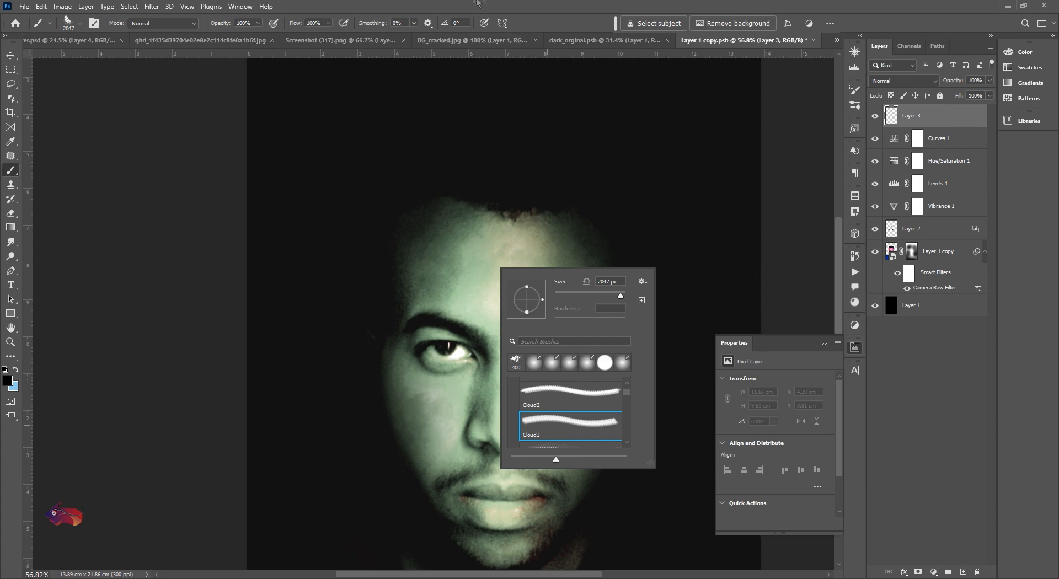
left_click(451, 2)
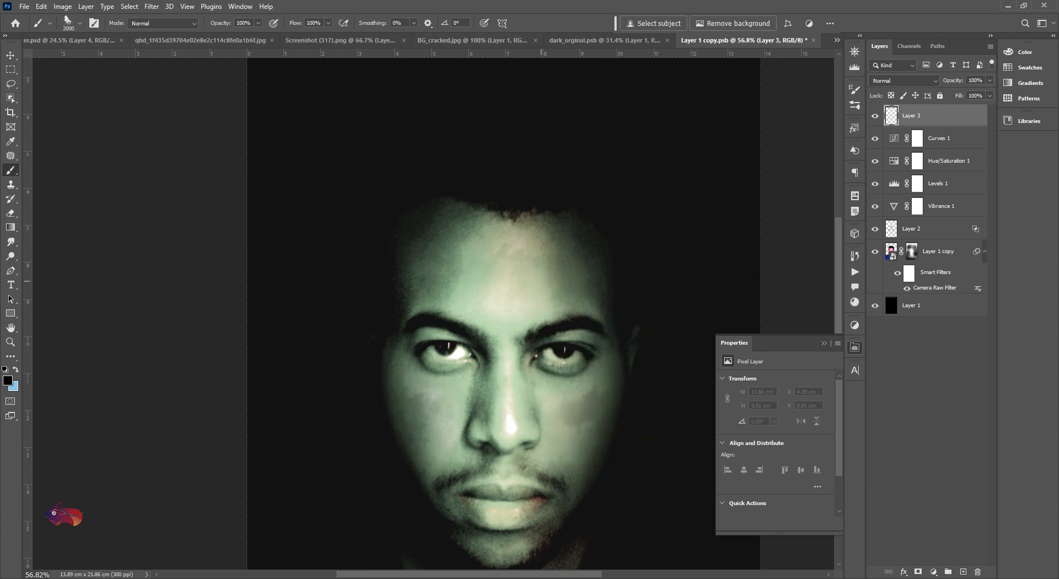
key("bracketleft")
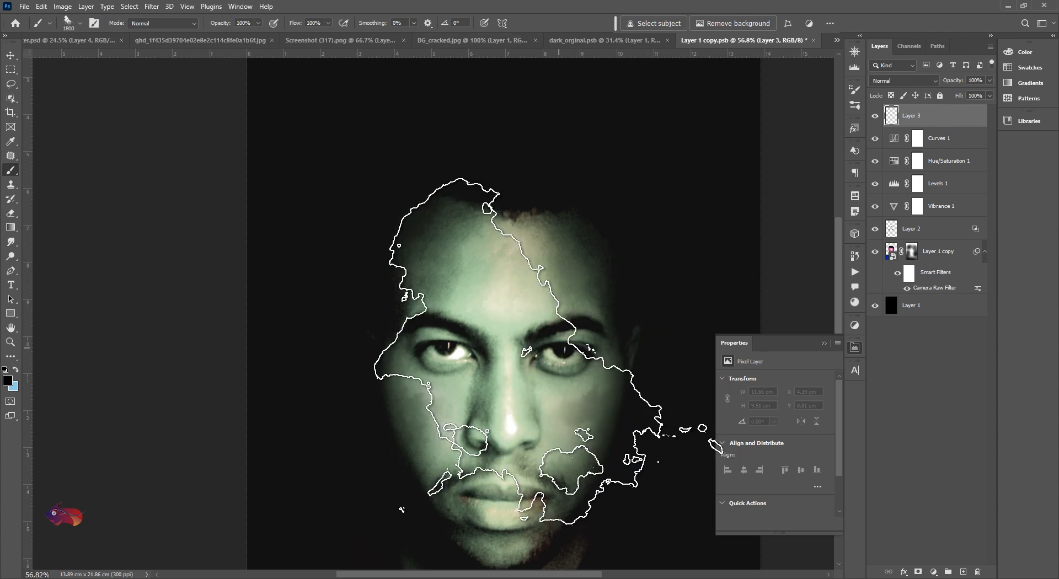
left_click(548, 350)
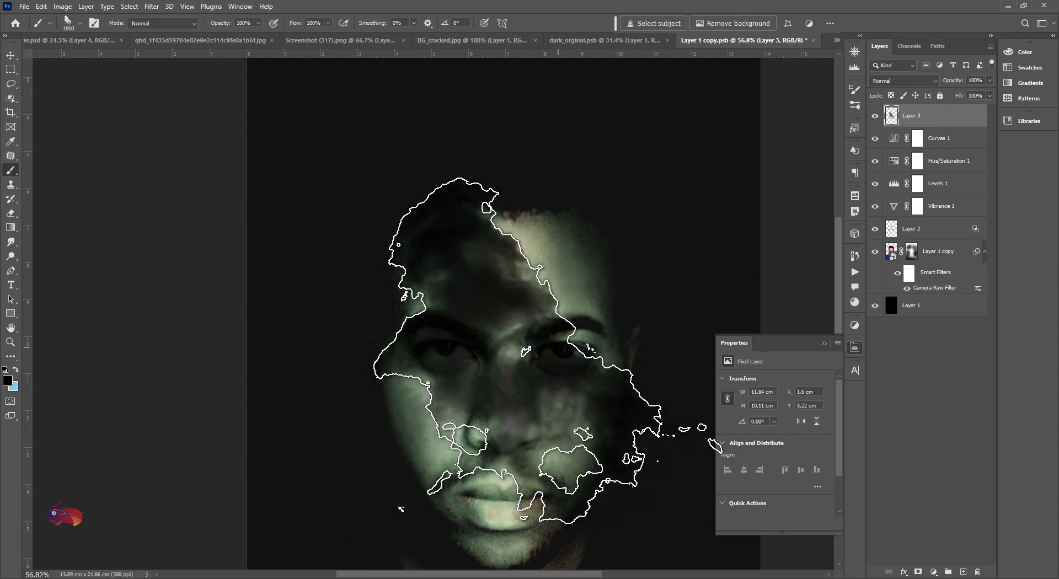
Split Layer 3's underlying darks in Blend If to 0/241 and set the layer's blend mode to Soft Light
right_click(949, 116)
left_click(973, 121)
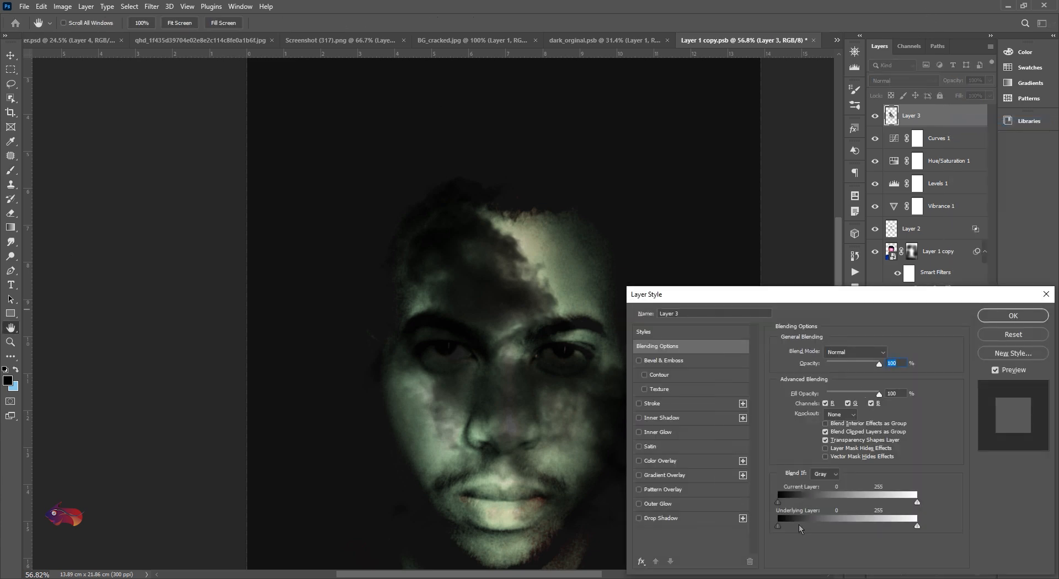
left_click_drag(798, 524, 899, 530)
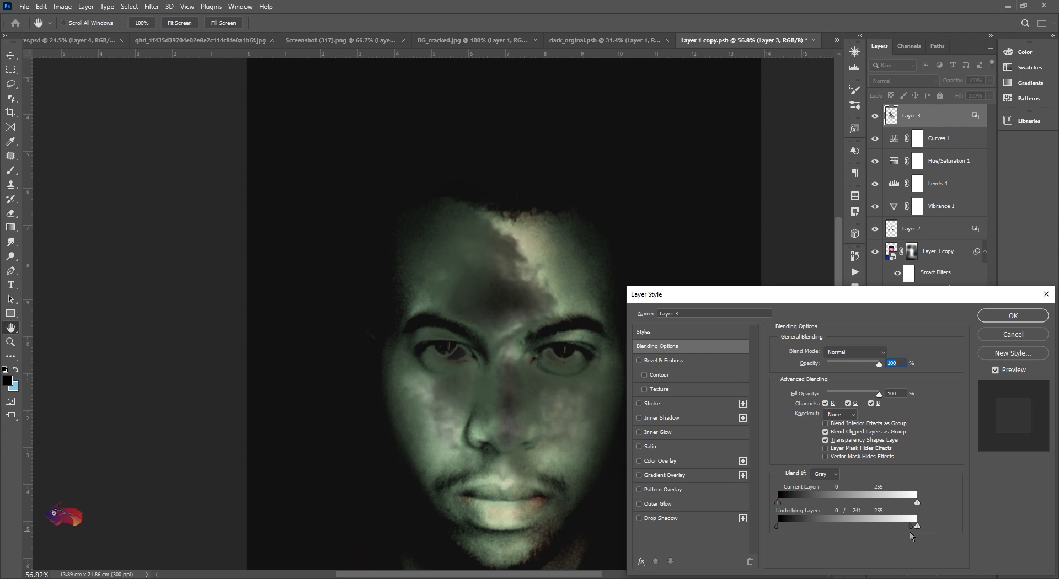
left_click(872, 353)
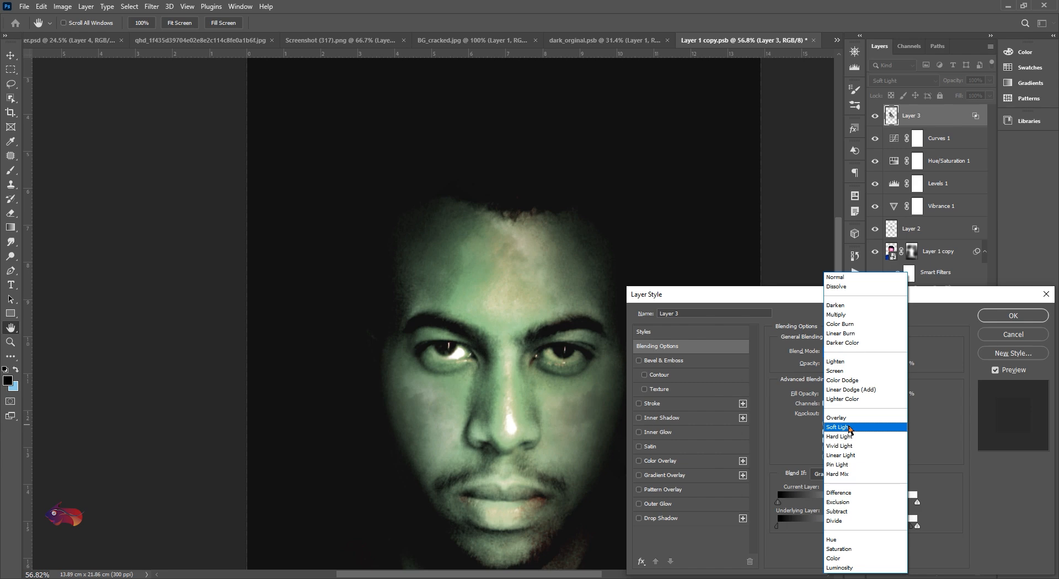
left_click(850, 428)
key("Return")
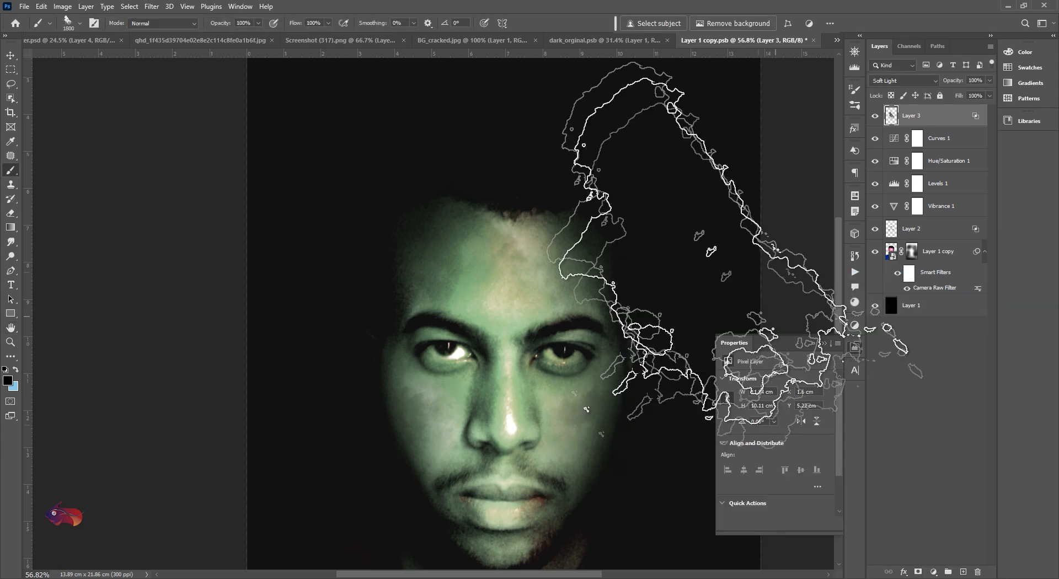
scroll(667, 215, "down", 4)
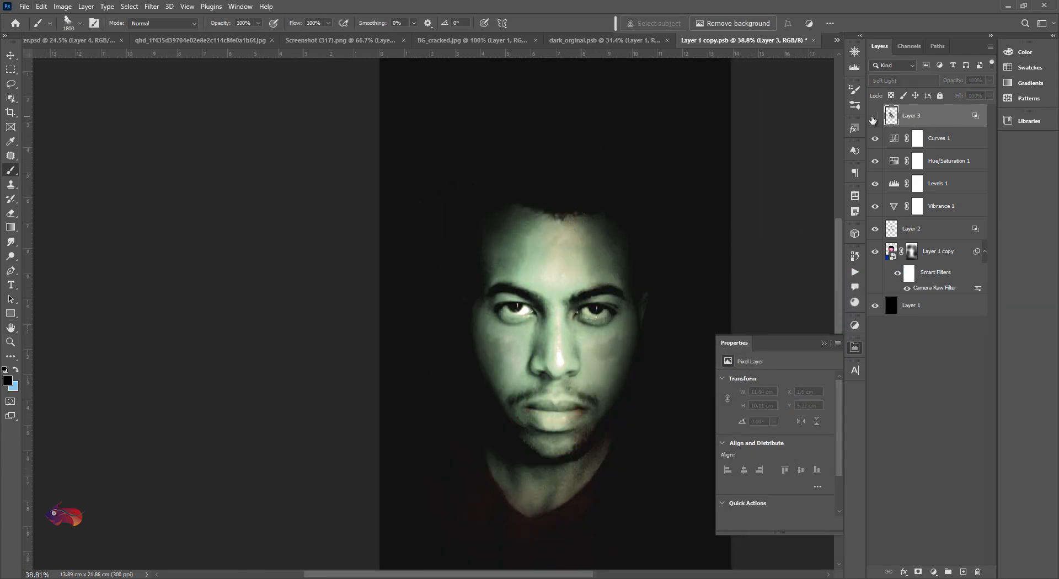
scroll(720, 212, "down", 2)
scroll(643, 224, "up", 2)
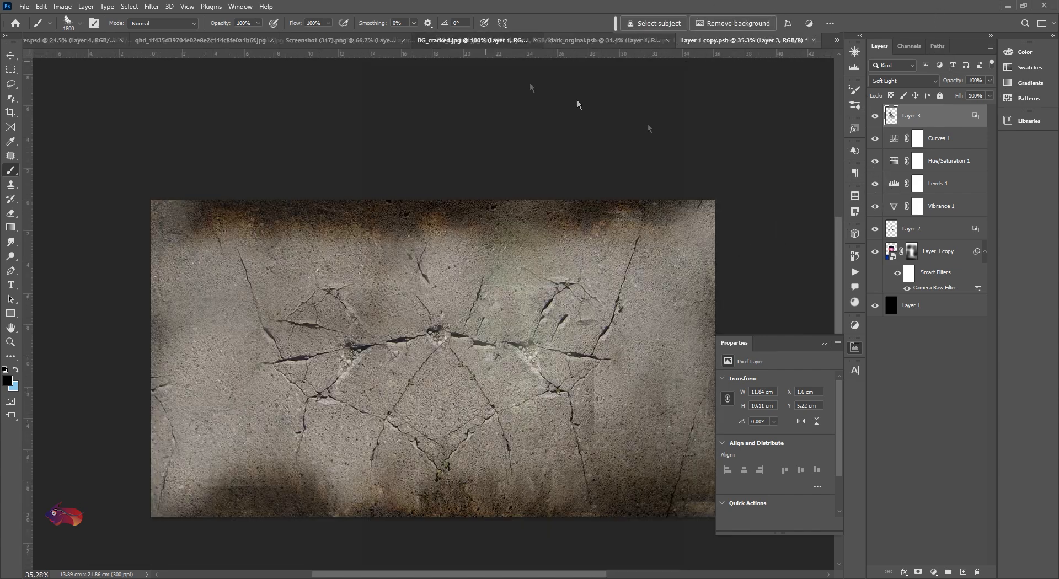
Bring the cracked texture from BG_cracked.jpg into the portrait document, turned upright and scaled to about 6.75 × 12.01 cm over the face
left_click(480, 41)
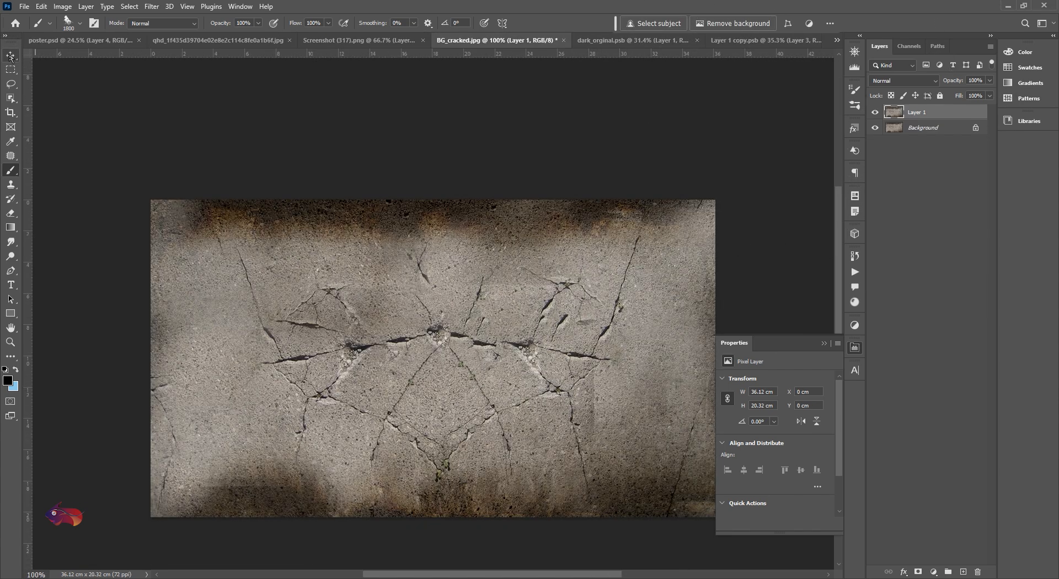
left_click(10, 56)
left_click_drag(623, 295, 576, 210)
key("ctrl+t")
left_click_drag(688, 190, 612, 301)
left_click_drag(598, 232, 622, 320)
key("Return")
Set the cracked texture layer to Multiply and move it so the main crack runs down the middle of the forehead and nose
left_click(881, 81)
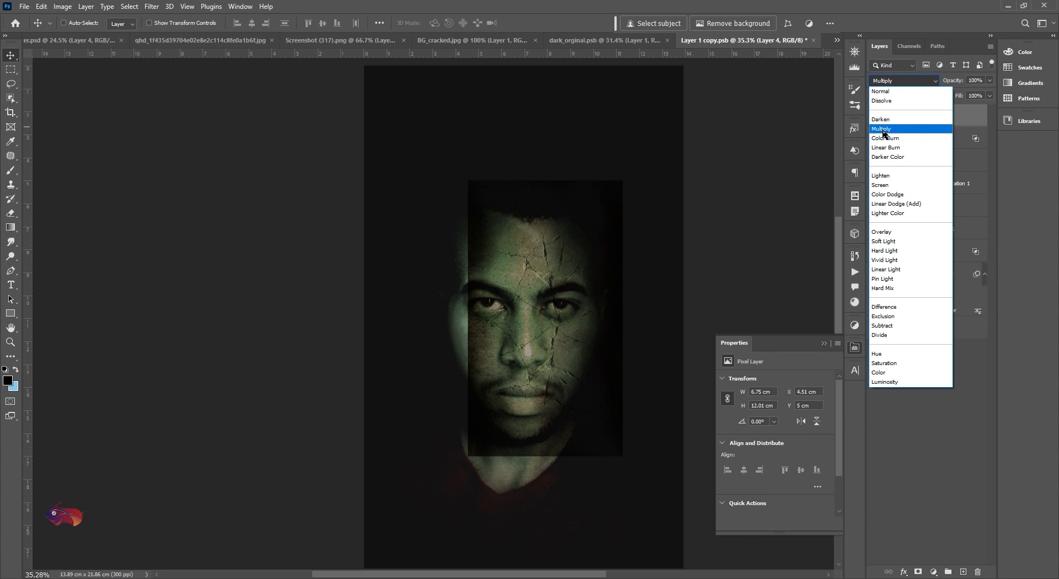
left_click(883, 130)
scroll(554, 268, "up", 3)
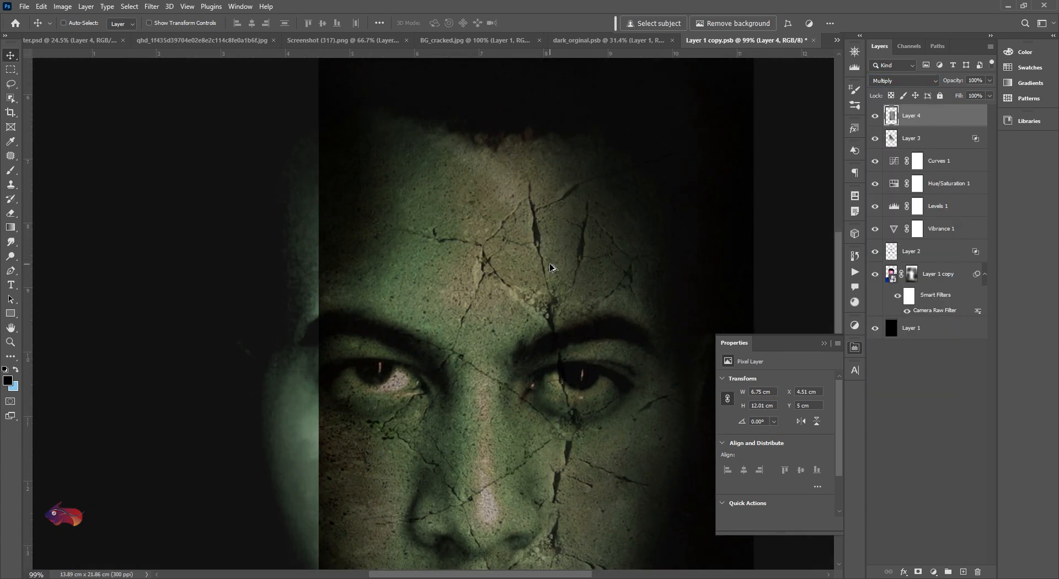
scroll(554, 268, "down", 1)
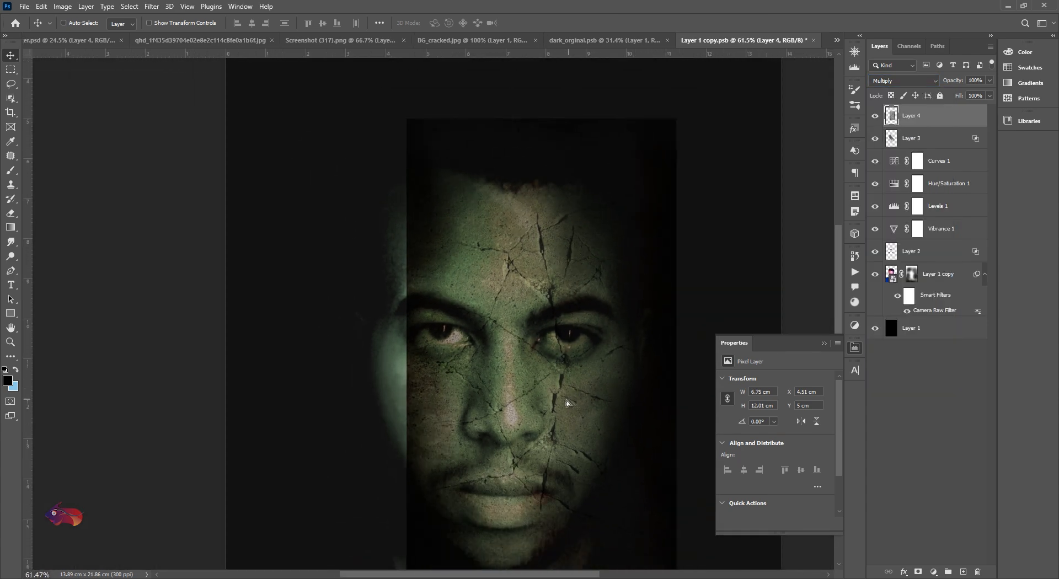
left_click_drag(567, 402, 524, 384)
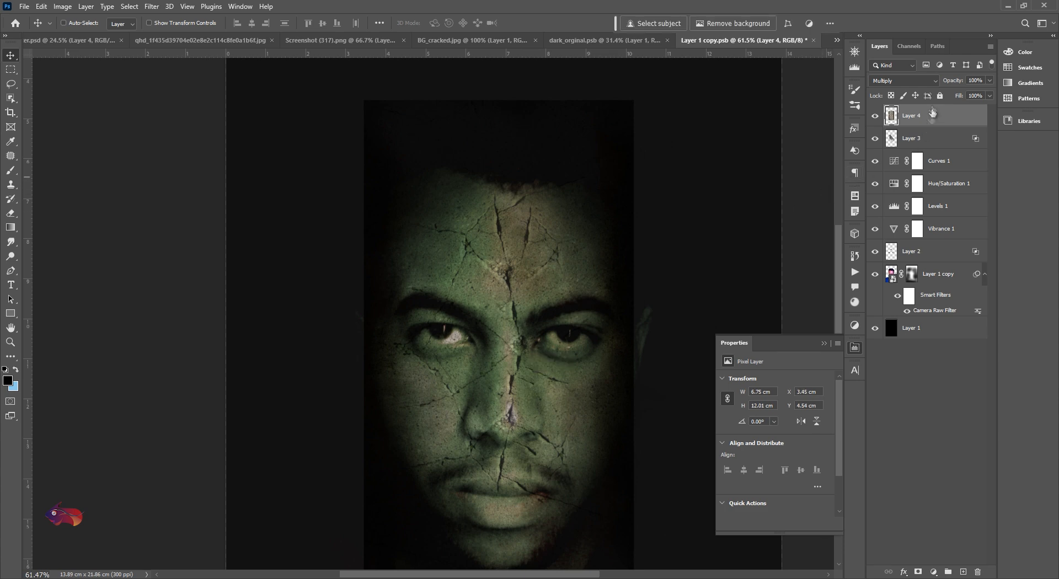
Add a layer mask to the cracked texture and reduce the black Cloud3 brush to 1000 px
left_click(918, 571)
key("b")
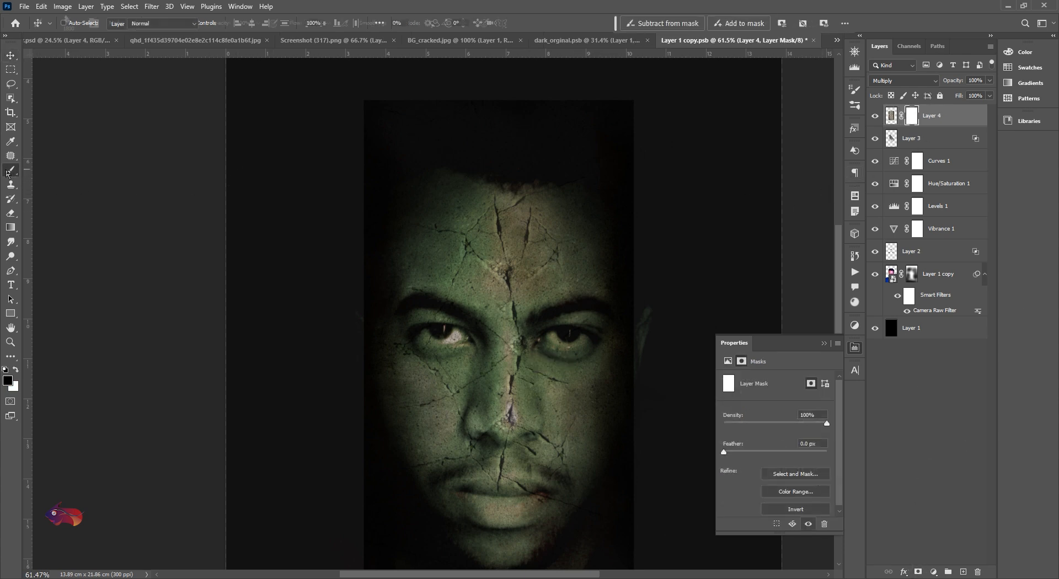
right_click(452, 166)
left_click(555, 4)
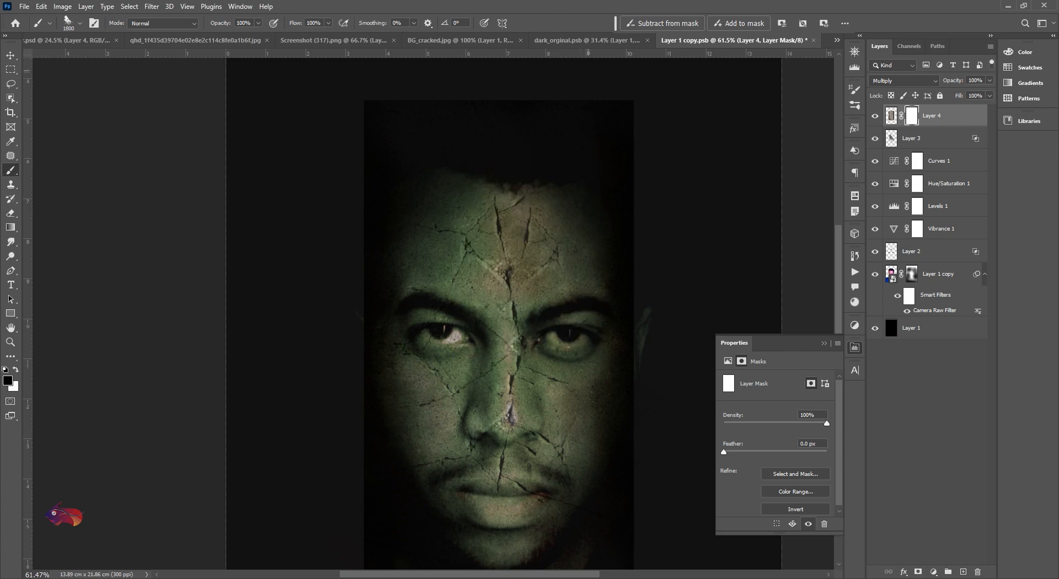
key("bracketleft")
key("bracketleft")
key("bracketleft")
key("bracketleft")
key("bracketleft")
key("bracketleft")
key("bracketleft")
key("bracketleft")
Paint black on the texture's mask to hide its rectangular edges above the head, beside the face and below the chin
left_click(663, 116)
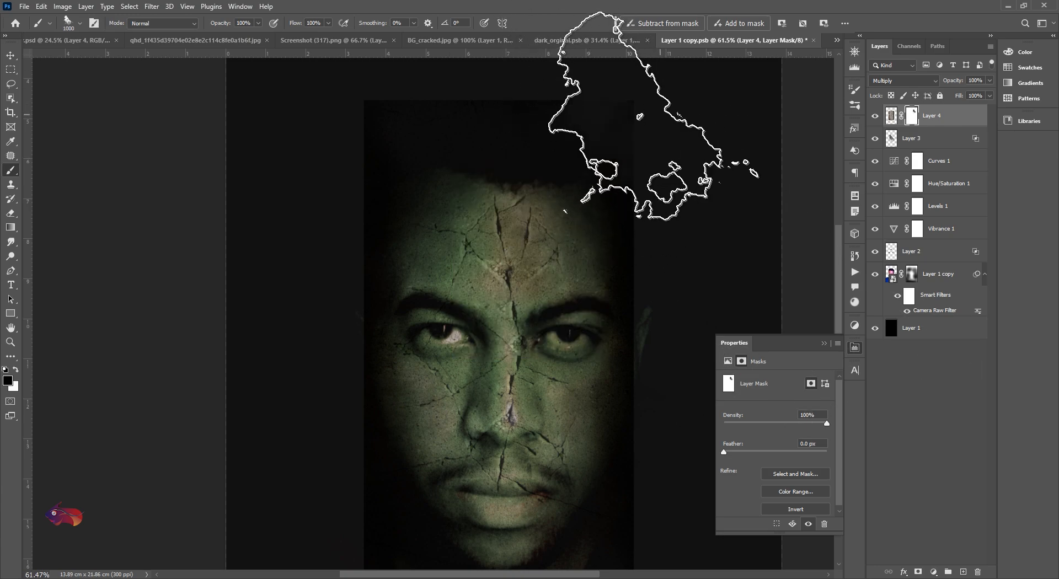
mouse_move(703, 166)
left_mouse_down()
mouse_move(724, 222)
mouse_move(707, 186)
mouse_move(571, 91)
mouse_move(370, 101)
left_mouse_up()
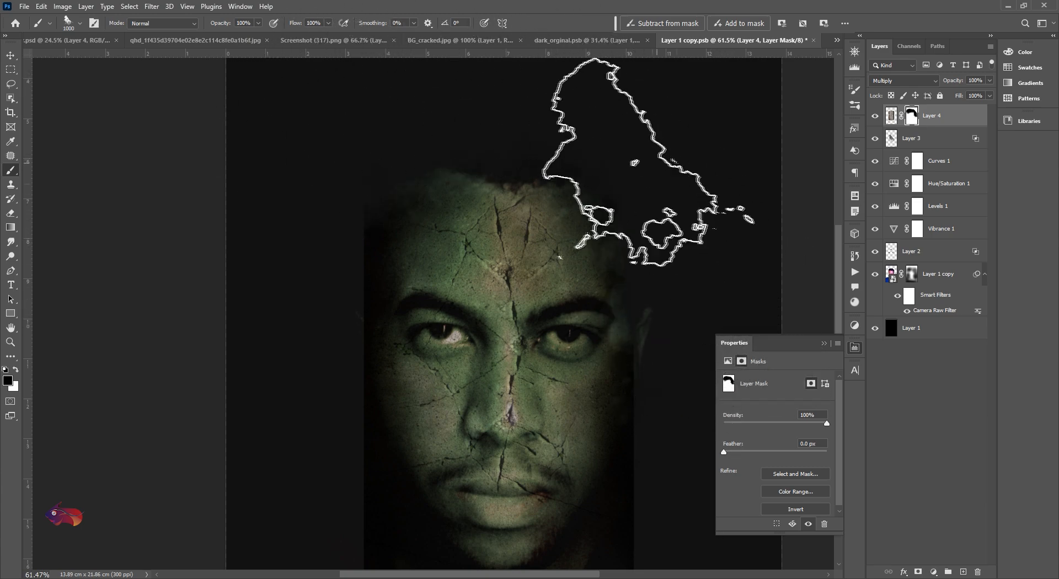
left_click_drag(679, 223, 575, 117)
left_click_drag(611, 309, 602, 335)
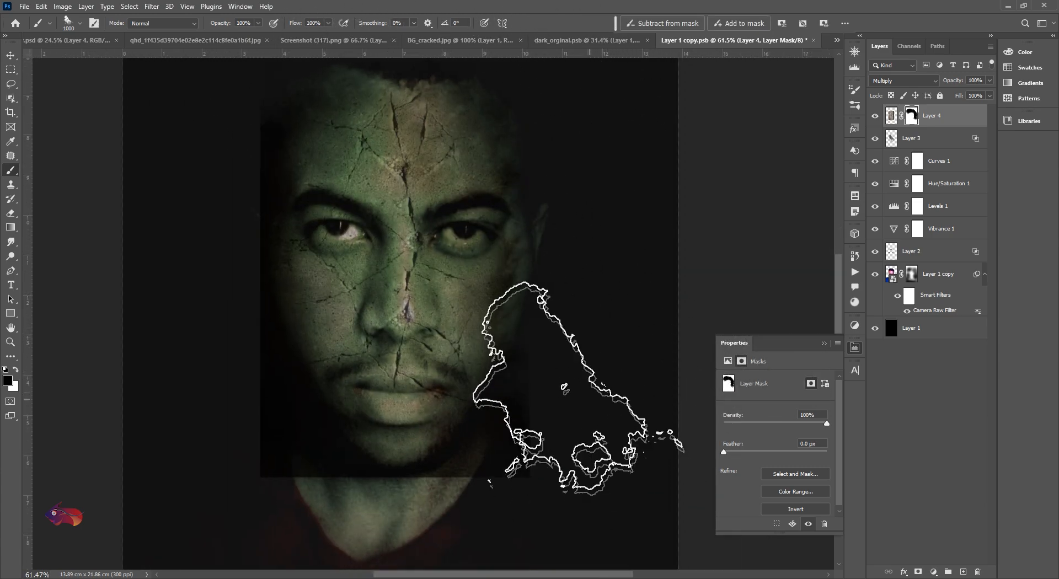
left_click_drag(589, 476, 609, 348)
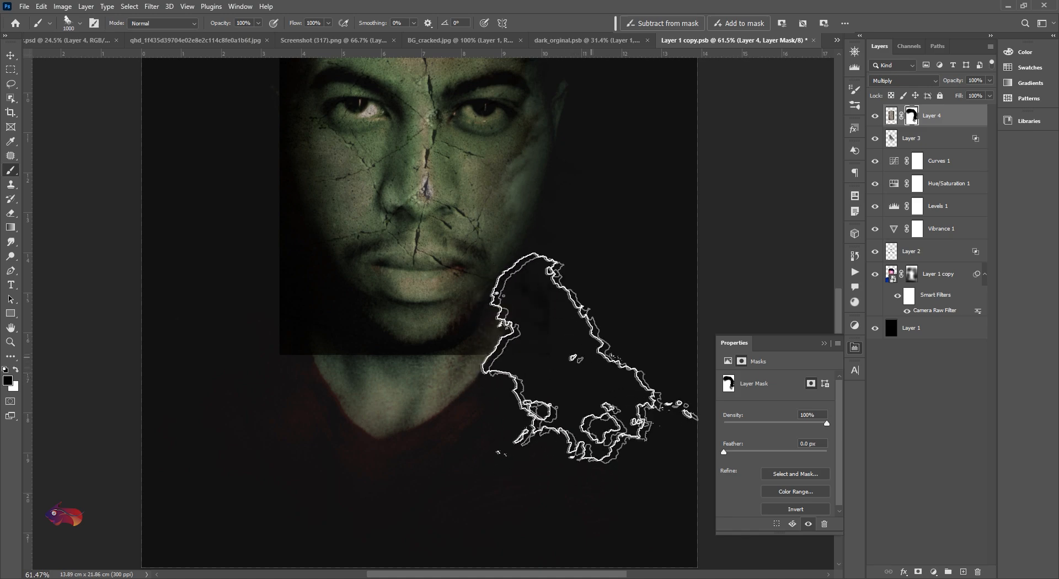
mouse_move(551, 413)
left_mouse_down()
mouse_move(474, 414)
mouse_move(289, 360)
mouse_move(289, 318)
mouse_move(313, 305)
mouse_move(349, 395)
left_mouse_up()
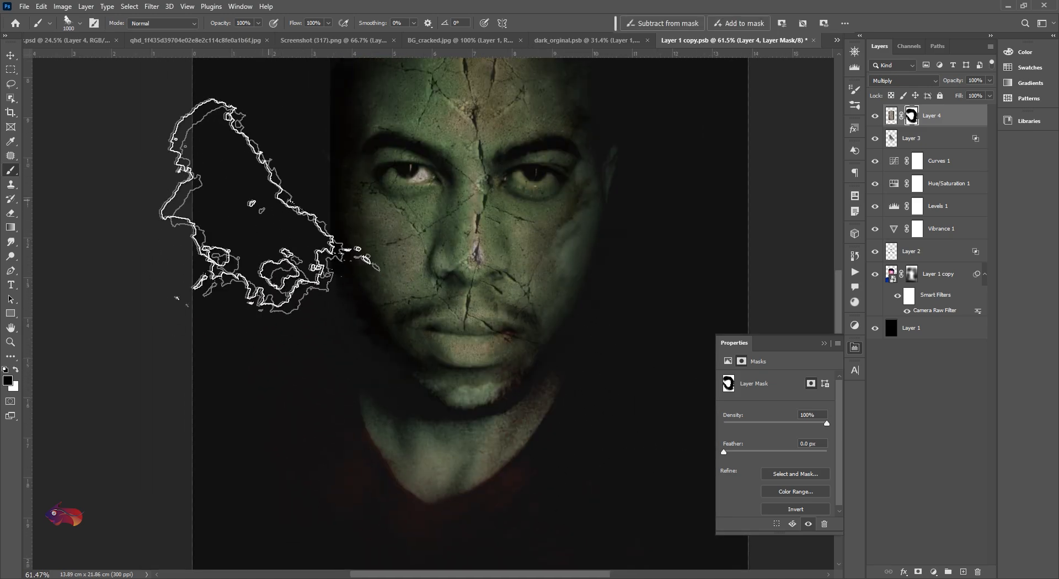
Paint out the texture's remaining edges along both sides of the face on its mask with the Cloud2 brush at about 900 px
right_click(442, 250)
left_click(498, 379)
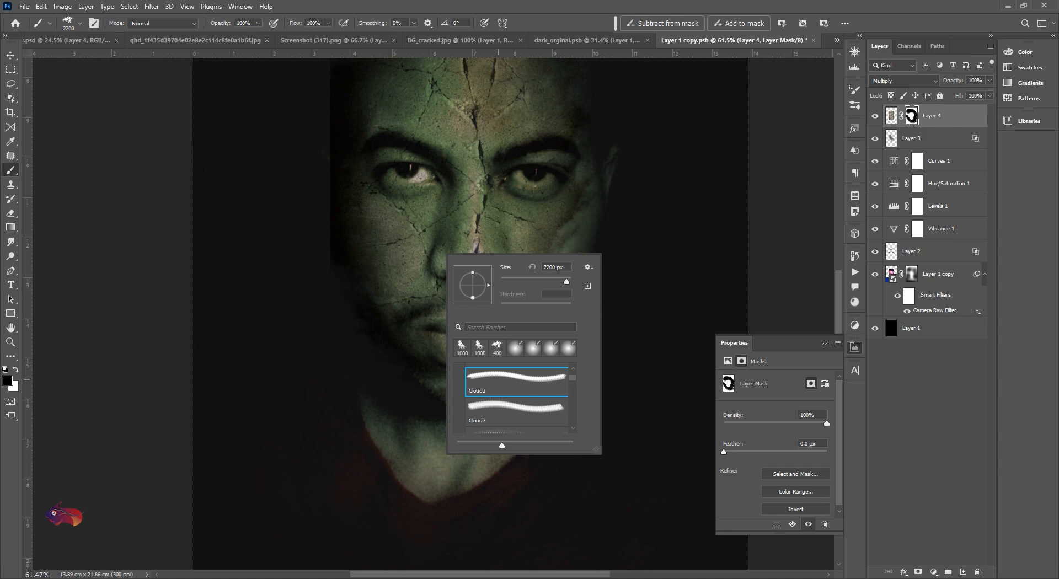
left_click(549, 3)
key("bracketleft")
key("bracketleft")
key("bracketleft")
key("bracketleft")
key("bracketleft")
key("bracketleft")
key("bracketleft")
key("bracketleft")
key("bracketleft")
key("bracketleft")
key("bracketleft")
key("bracketleft")
left_click_drag(527, 191, 588, 338)
mouse_move(358, 172)
left_mouse_down()
mouse_move(370, 238)
mouse_move(347, 282)
mouse_move(363, 318)
mouse_move(321, 473)
left_mouse_up()
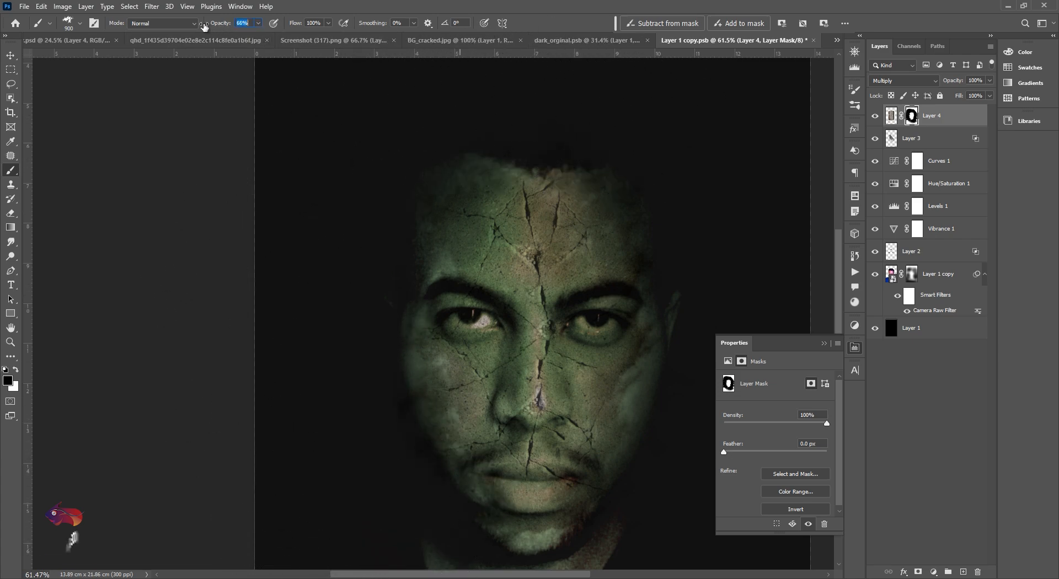
Lower the brush opacity to 25% and lightly paint black on the texture's mask around the outer edges of the face
left_click_drag(204, 27, 181, 27)
mouse_move(424, 271)
left_mouse_down()
mouse_move(425, 254)
mouse_move(445, 462)
mouse_move(578, 518)
mouse_move(650, 403)
mouse_move(678, 271)
mouse_move(655, 166)
mouse_move(462, 130)
left_mouse_up()
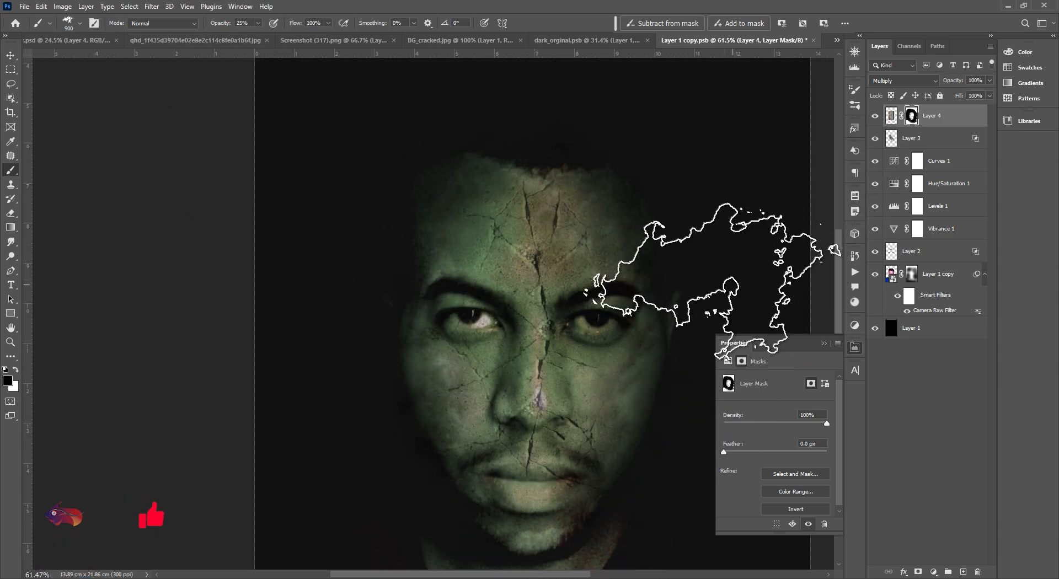
scroll(687, 203, "down", 6)
scroll(716, 224, "up", 7)
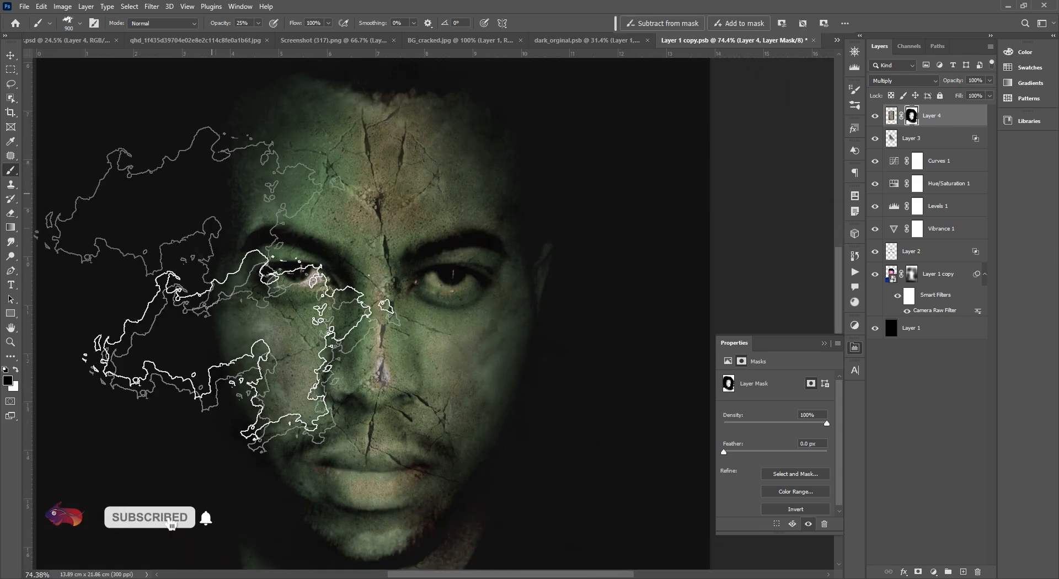
scroll(457, 529, "down", 2)
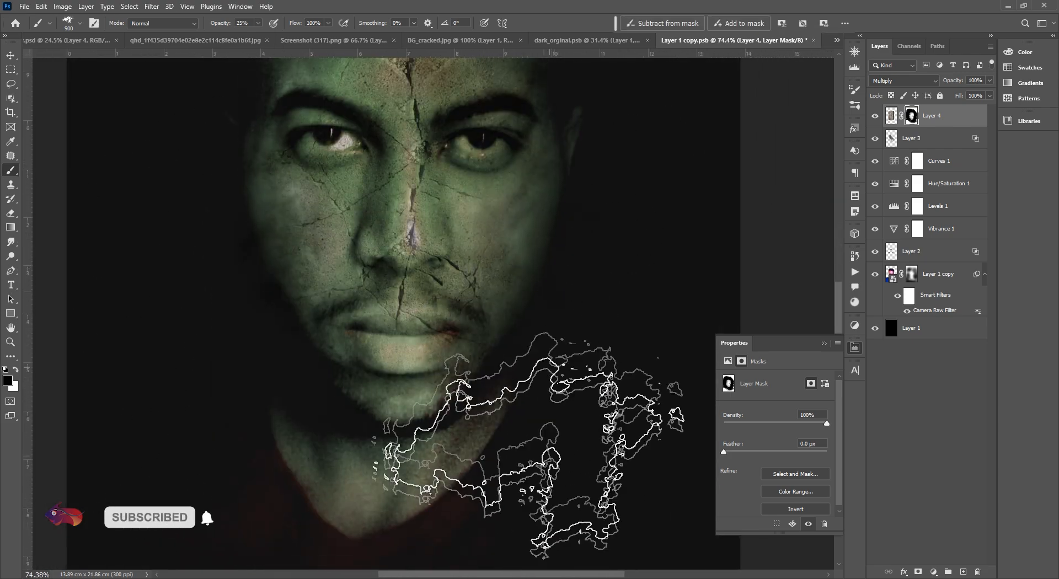
scroll(503, 392, "down", 3)
scroll(501, 375, "up", 3)
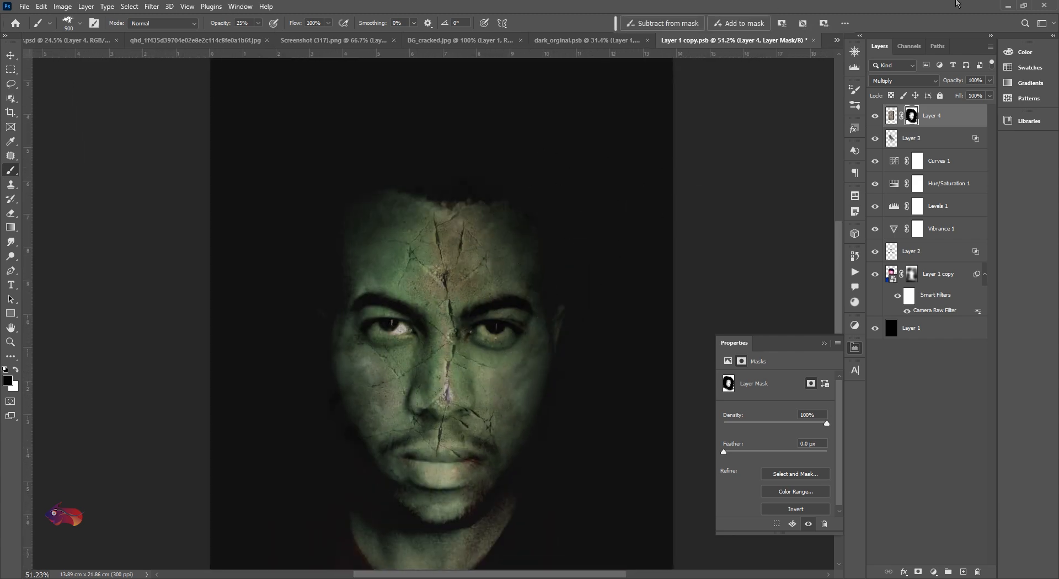
scroll(441, 264, "up", 1)
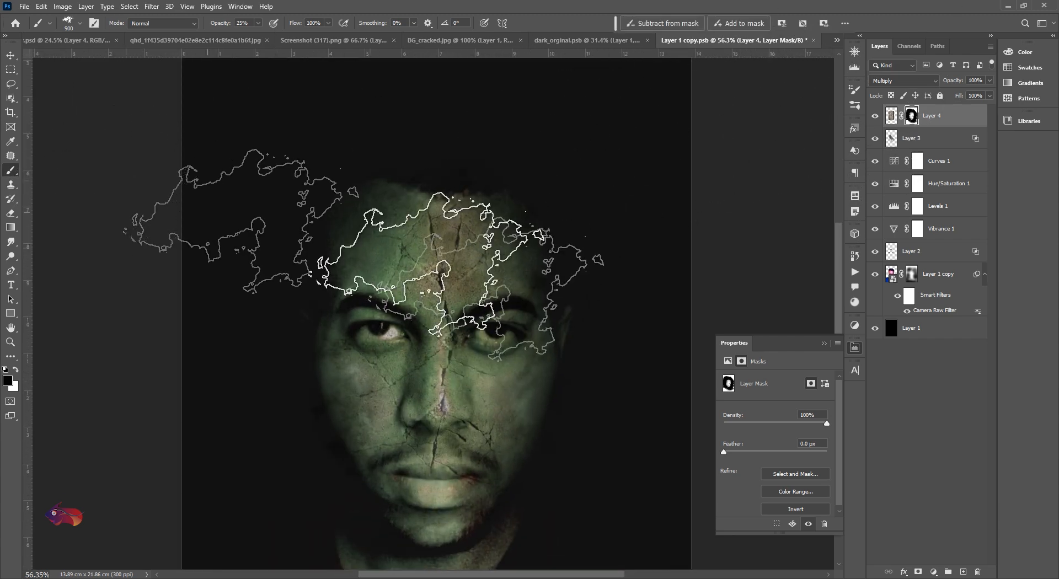
Switch the mask brush to a soft round tip and reduce it to about 90 px
right_click(488, 290)
left_click(596, 387)
left_click(609, 3)
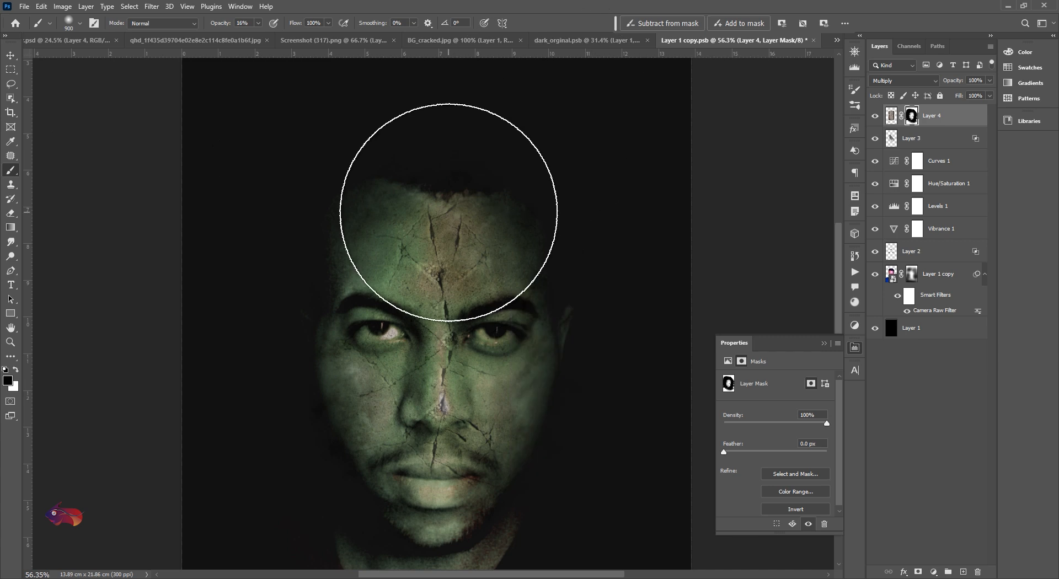
key("bracketleft")
key("bracketleft")
key("bracketleft")
key("bracketleft")
key("bracketleft")
key("bracketleft")
key("bracketleft")
key("bracketleft")
key("bracketleft")
key("bracketleft")
key("bracketleft")
key("bracketleft")
key("bracketleft")
Raise the brush opacity to 100% and paint the texture off the iris of the subject's right eye with a 50 px brush
scroll(377, 331, "up", 8)
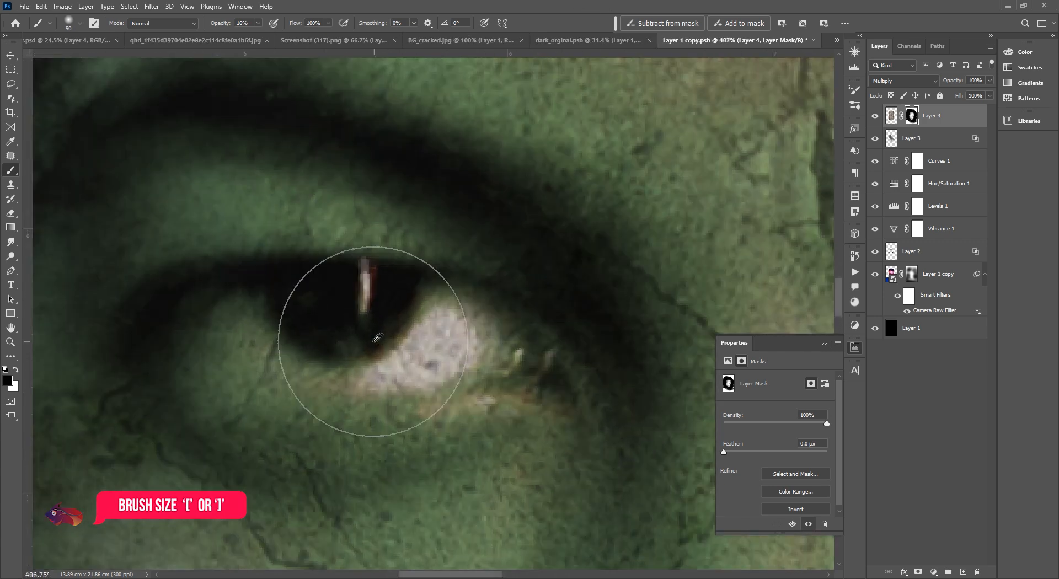
scroll(377, 338, "up", 1)
key("p")
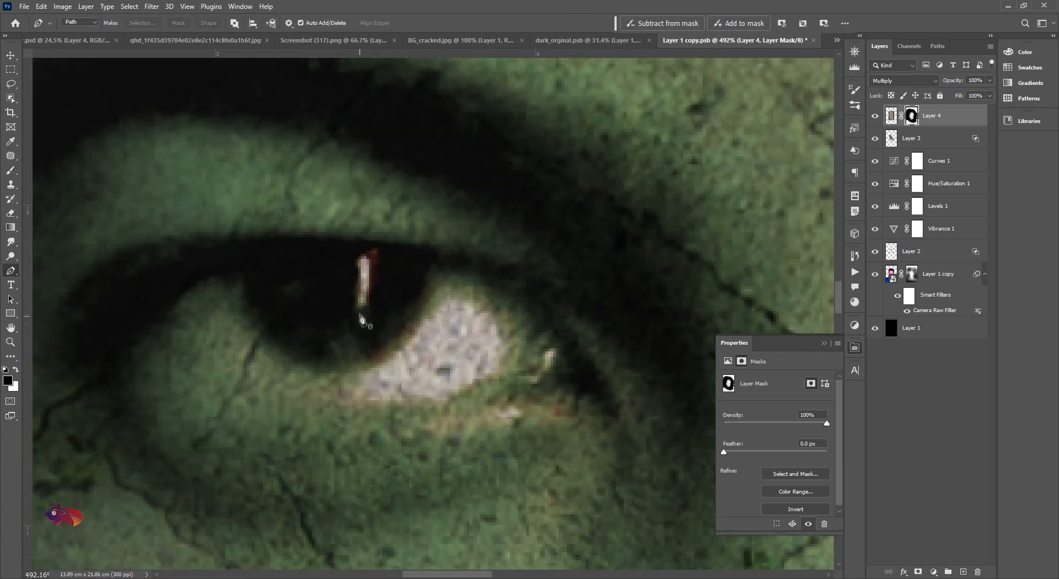
left_click(11, 171)
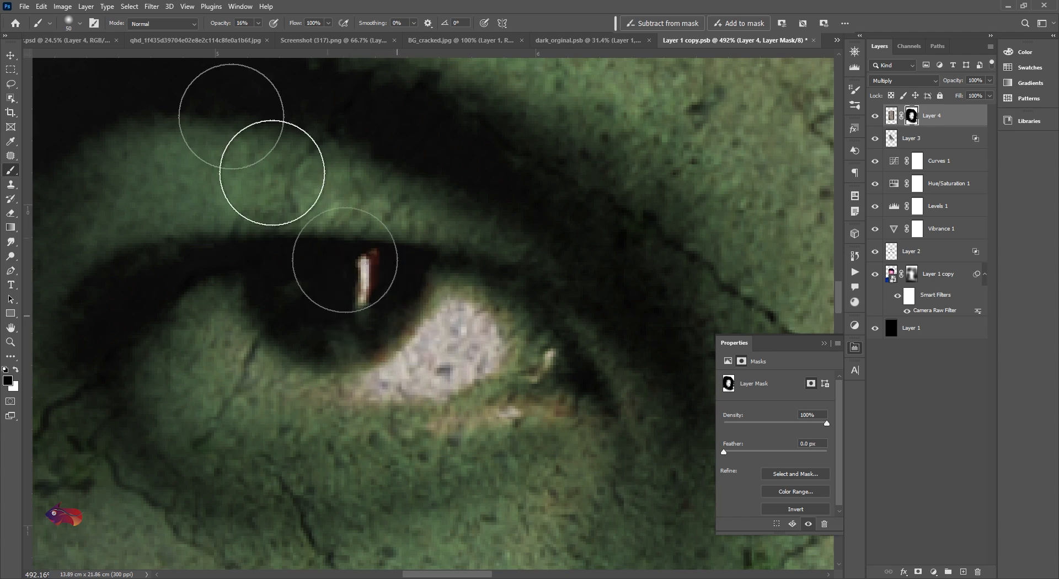
left_click_drag(216, 25, 264, 26)
left_click_drag(376, 319, 397, 314)
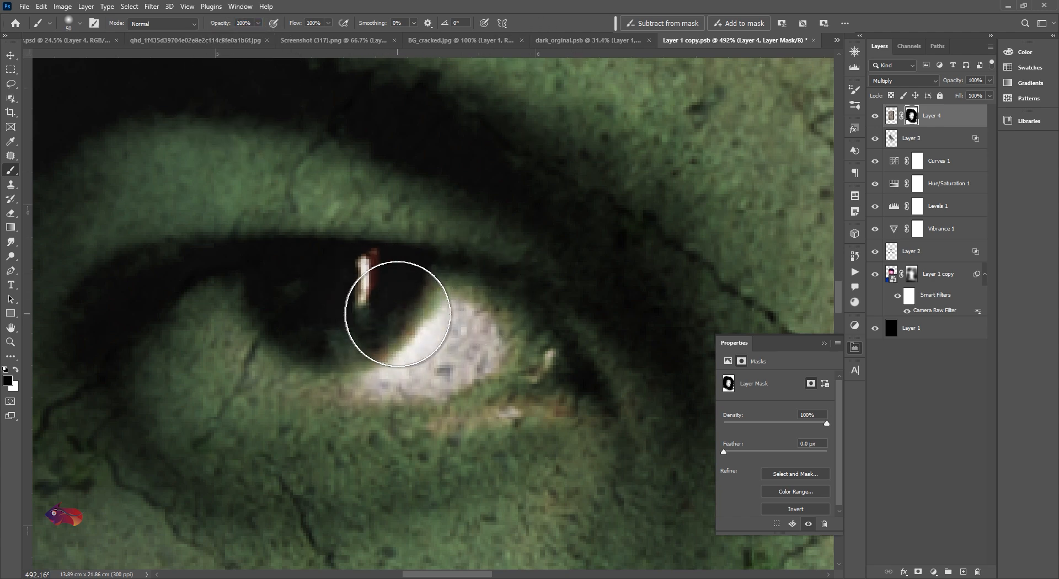
Switch to a hard round tip from General Brushes and clear the texture along the lower iris of the subject's right eye
right_click(366, 318)
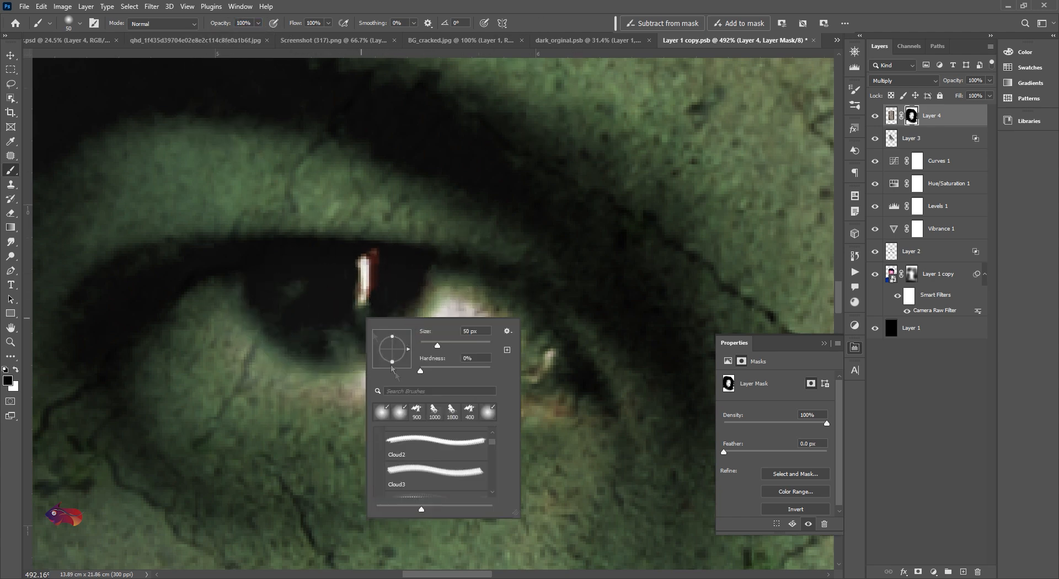
scroll(461, 441, "up", 10)
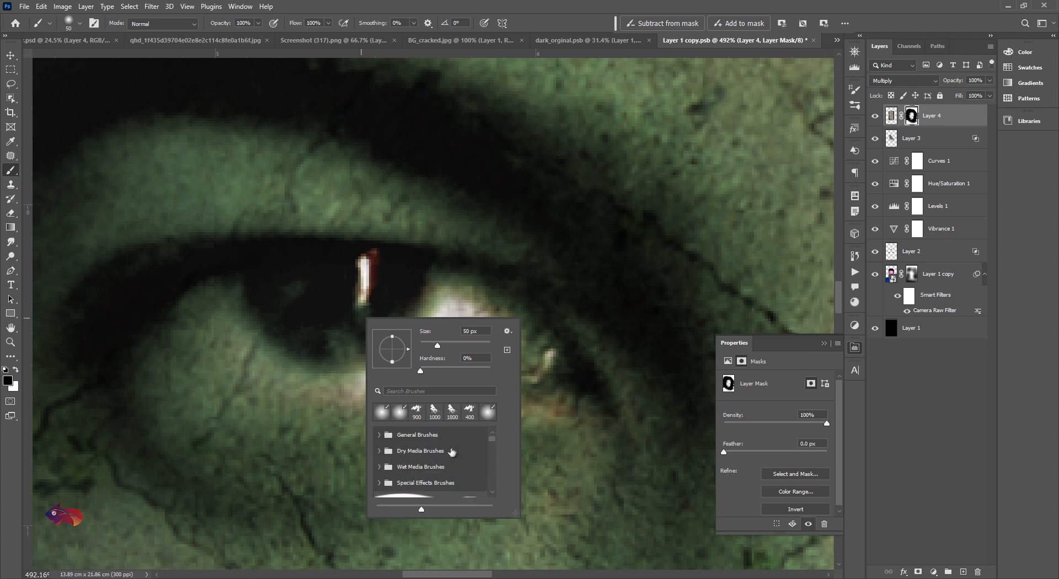
left_click(379, 437)
left_click(412, 486)
left_click_drag(336, 309, 389, 321)
key("bracketleft")
key("bracketleft")
key("bracketleft")
key("bracketleft")
key("bracketleft")
key("bracketleft")
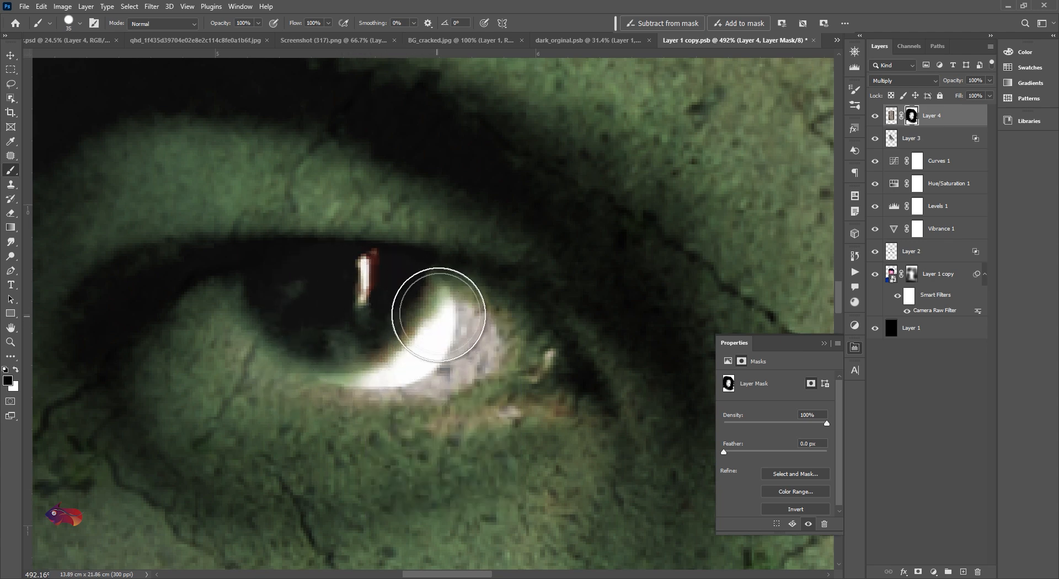
Paint the texture off the eye white and corners of the subject's right eye, reducing the brush to 8 px for details
mouse_move(432, 293)
left_mouse_down()
mouse_move(456, 292)
mouse_move(528, 340)
mouse_move(471, 343)
mouse_move(505, 343)
mouse_move(434, 377)
mouse_move(370, 385)
mouse_move(172, 358)
mouse_move(220, 308)
mouse_move(288, 300)
left_mouse_up()
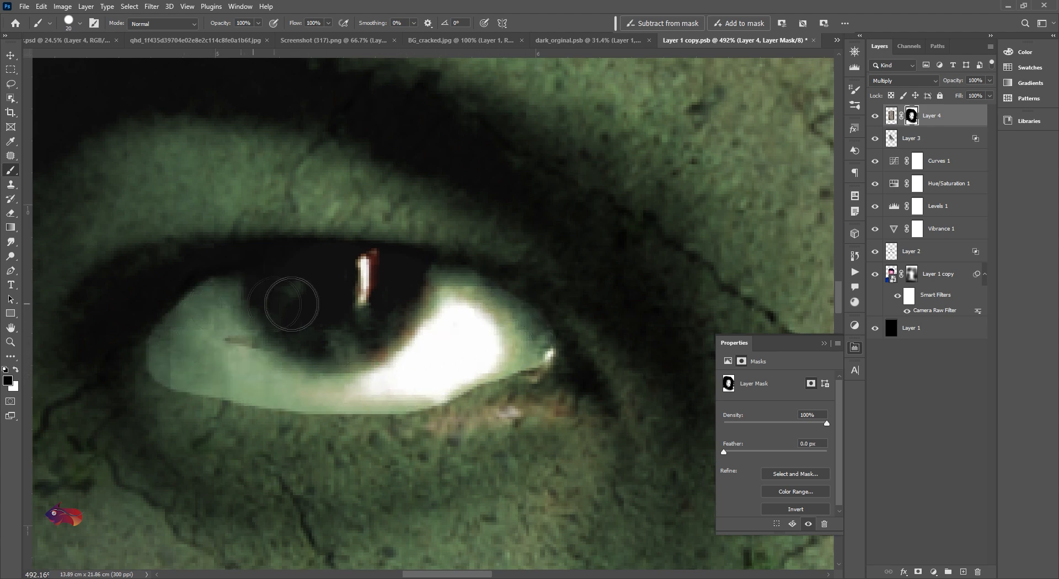
left_click_drag(304, 347, 210, 356)
key("bracketleft")
key("bracketleft")
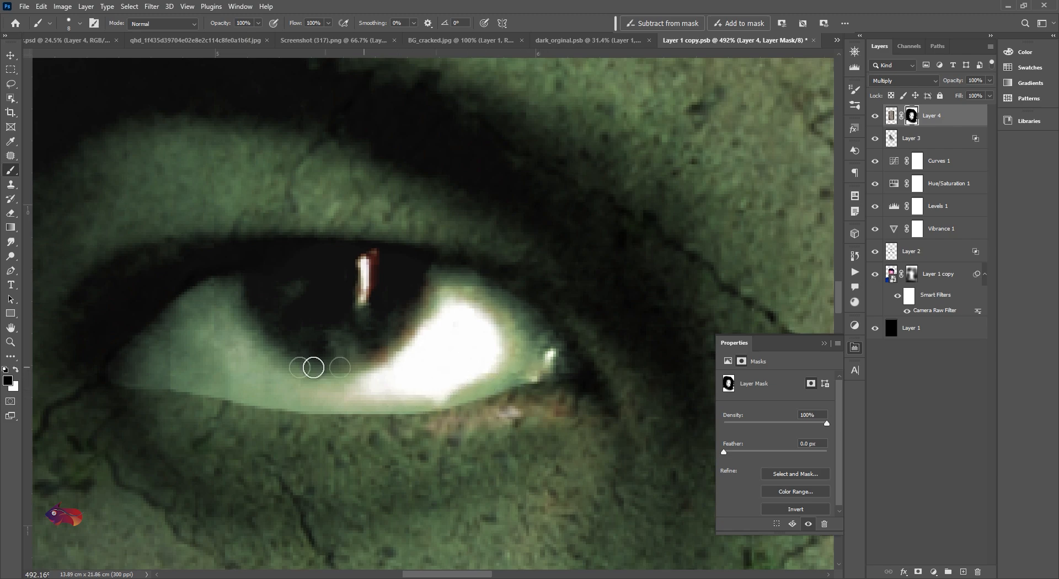
scroll(315, 366, "down", 5)
scroll(392, 307, "down", 2)
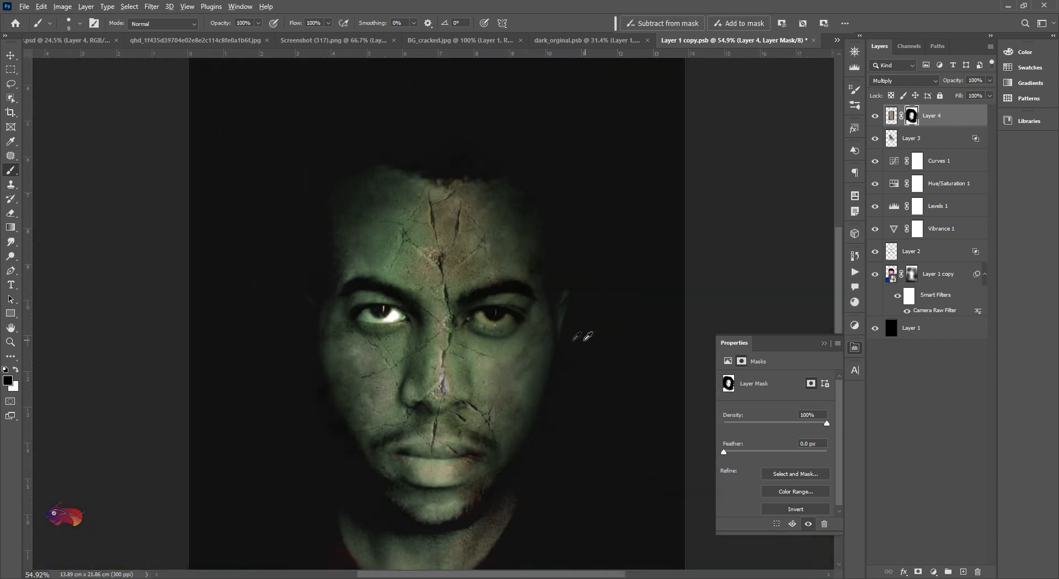
Paint the texture off the iris and eye white of the subject's left eye with the hard brush at 20 px
scroll(426, 301, "up", 7)
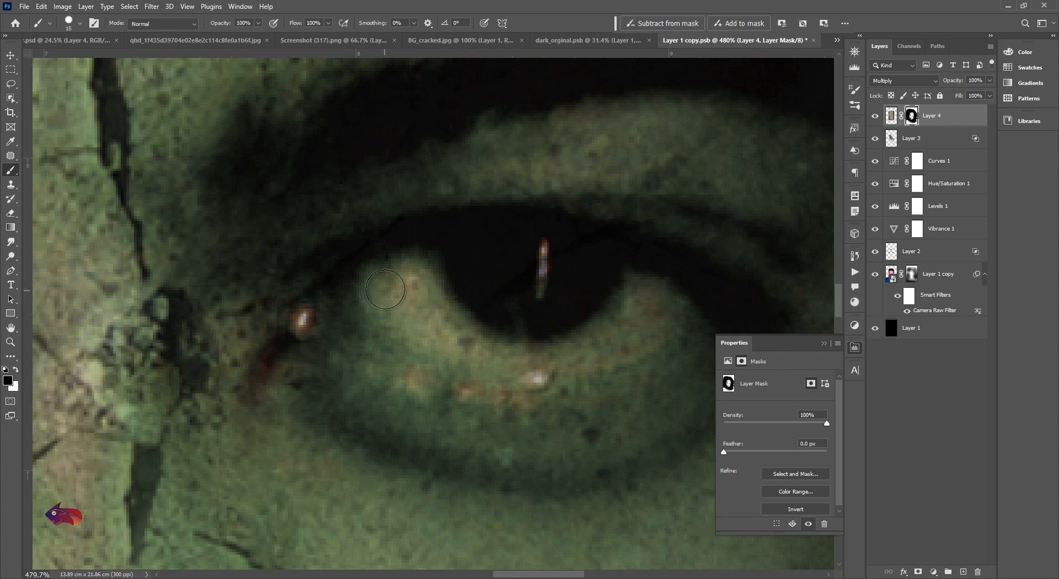
key("bracketright")
mouse_move(385, 289)
left_mouse_down()
mouse_move(416, 283)
mouse_move(425, 259)
mouse_move(400, 260)
mouse_move(414, 255)
mouse_move(323, 315)
mouse_move(434, 331)
mouse_move(417, 338)
mouse_move(541, 342)
mouse_move(469, 346)
mouse_move(521, 348)
mouse_move(612, 339)
mouse_move(683, 311)
mouse_move(547, 273)
mouse_move(598, 273)
mouse_move(507, 261)
mouse_move(413, 277)
mouse_move(595, 300)
left_mouse_up()
mouse_move(407, 255)
left_mouse_down()
mouse_move(572, 240)
mouse_move(605, 301)
left_mouse_up()
scroll(524, 279, "down", 2)
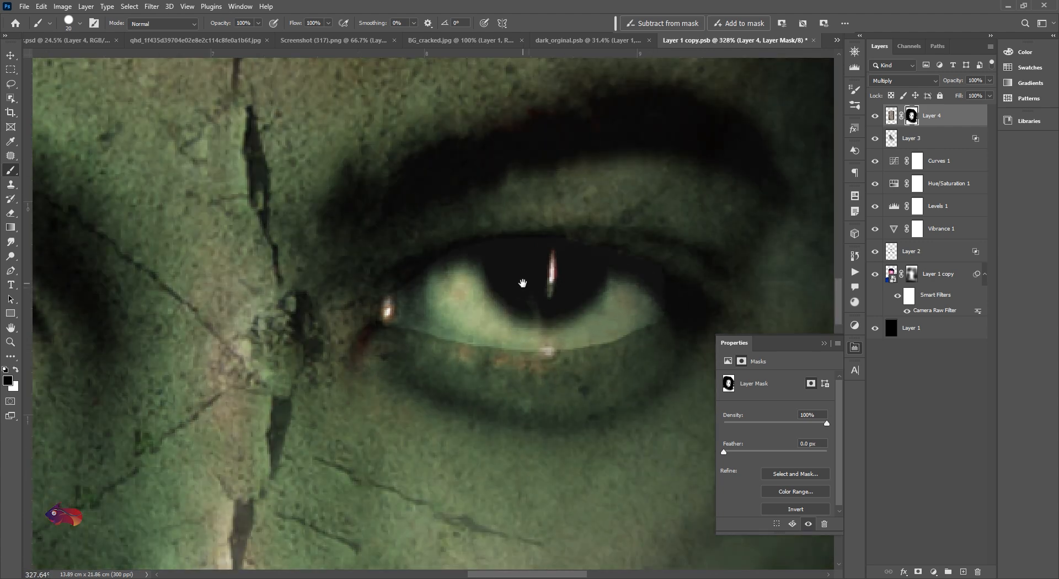
Switch to a soft round brush at 40 px and soften the mask edges around both eyes
right_click(524, 280)
double_click(569, 417)
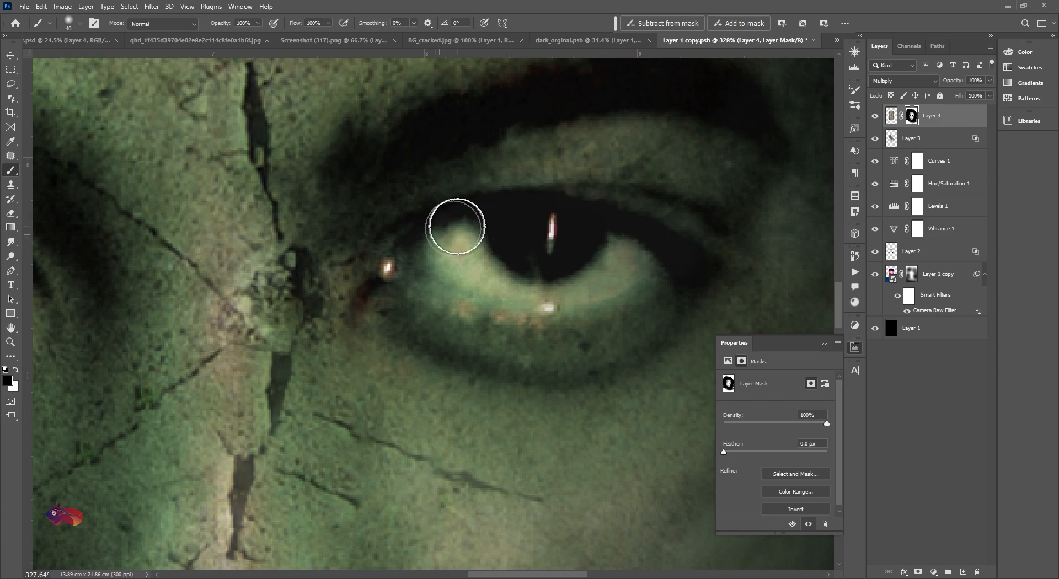
left_click_drag(331, 292, 491, 255)
left_click_drag(145, 288, 689, 300)
left_click_drag(229, 347, 178, 397)
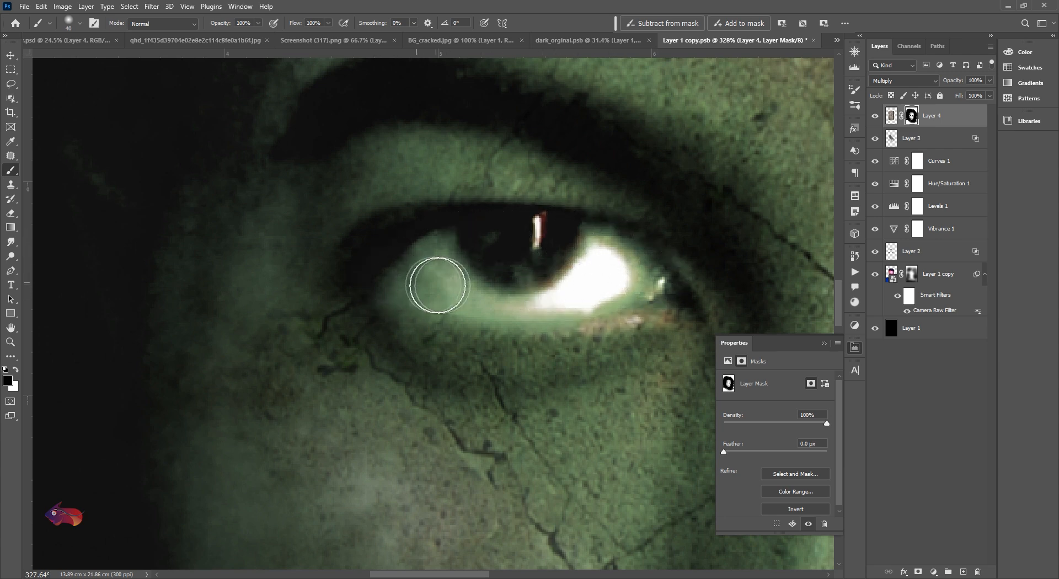
scroll(601, 270, "down", 5)
scroll(608, 265, "down", 4)
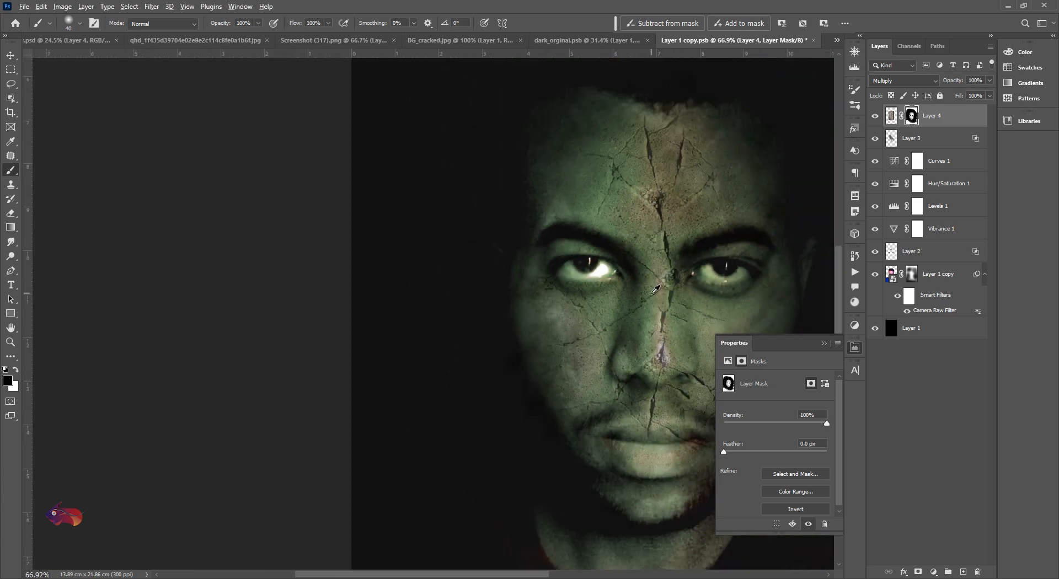
Paint the texture off the nostril openings on the mask with a small soft brush
scroll(472, 321, "up", 8)
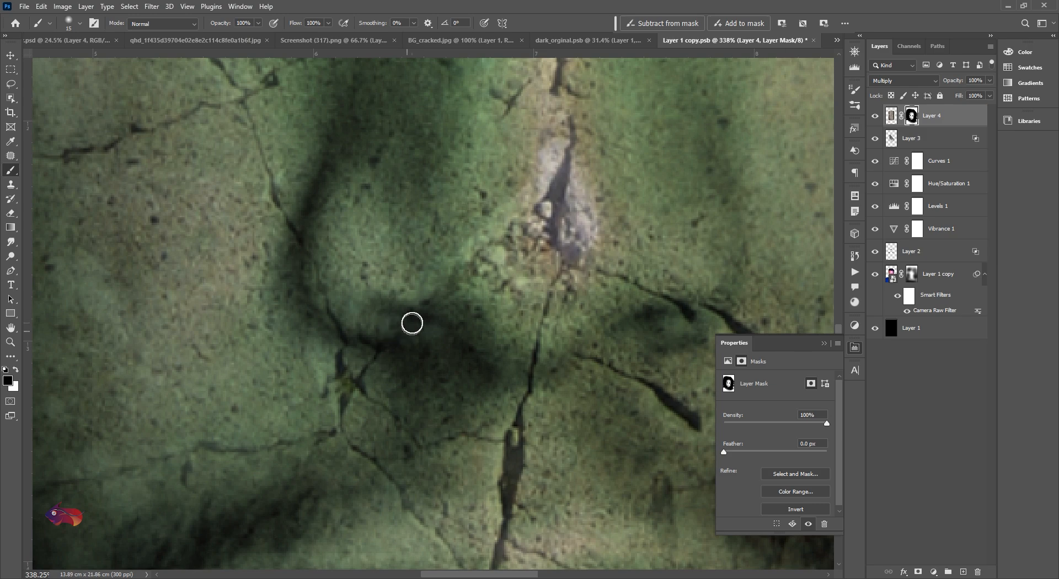
scroll(532, 335, "right", 2)
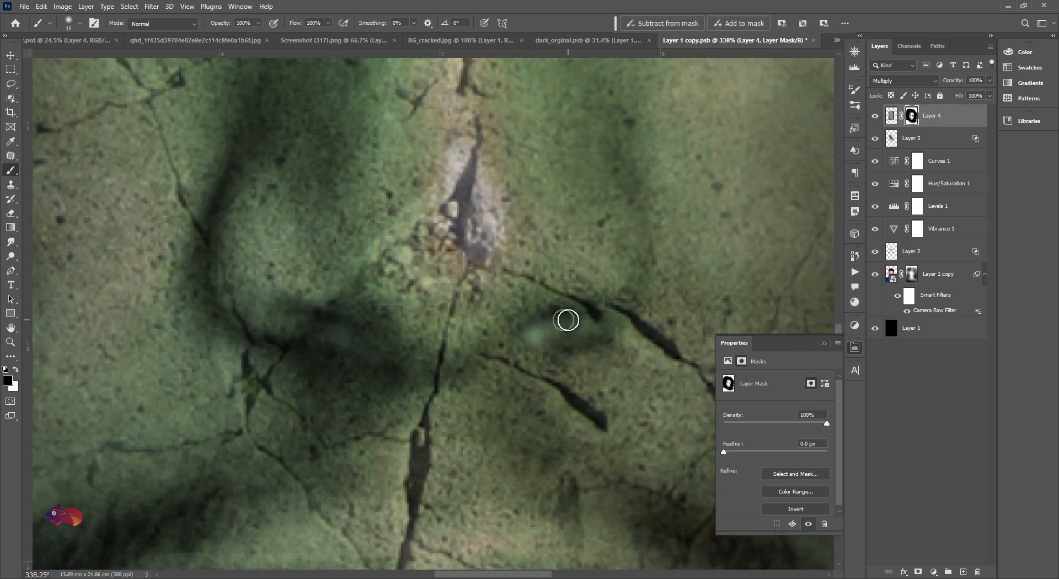
left_click_drag(566, 320, 498, 346)
left_click_drag(579, 327, 515, 343)
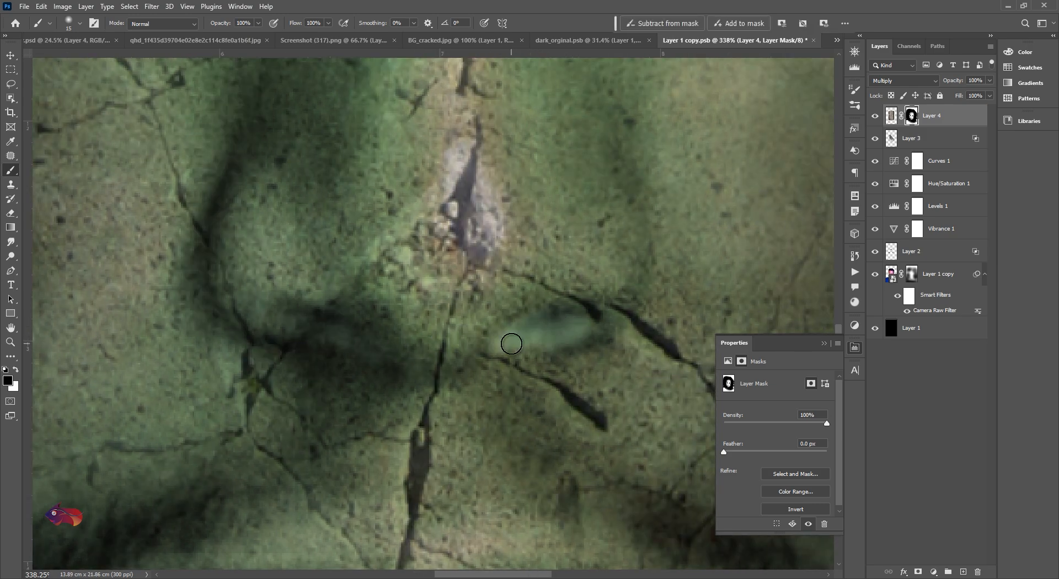
Set the soft brush to 45 px and paint the cracks off the underside of the nose tip
key("bracketright")
key("bracketright")
key("bracketright")
key("bracketright")
key("bracketright")
key("bracketright")
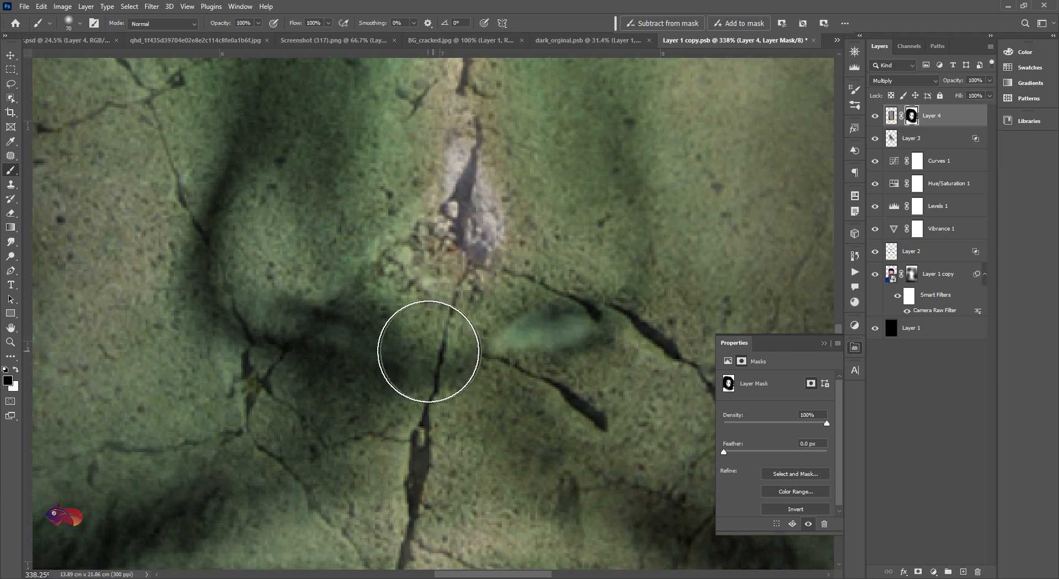
key("bracketleft")
key("bracketleft")
key("bracketleft")
key("bracketleft")
key("bracketleft")
left_click(443, 342)
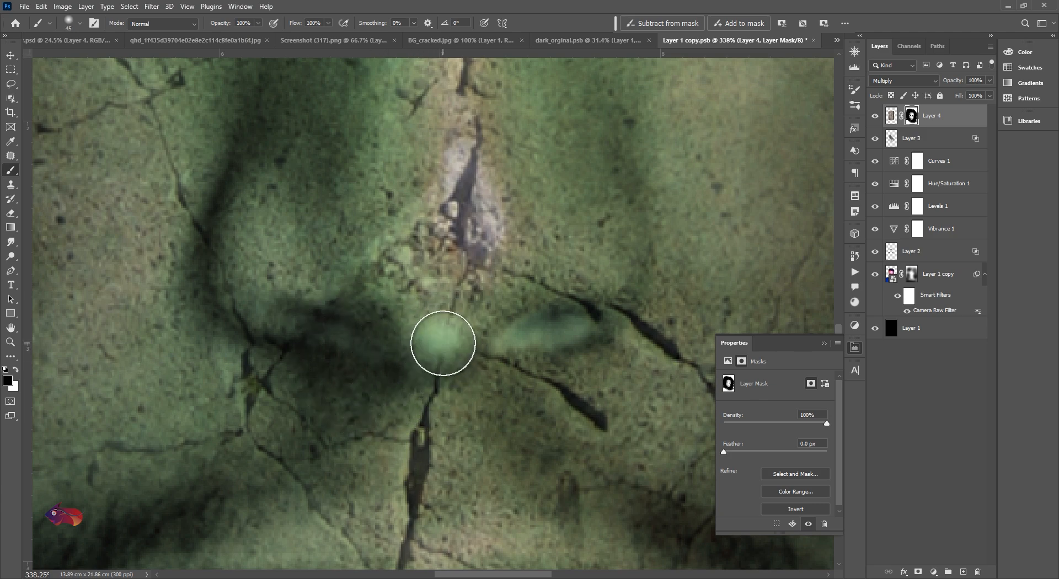
mouse_move(478, 332)
left_mouse_down()
mouse_move(422, 343)
mouse_move(438, 333)
mouse_move(381, 341)
mouse_move(353, 332)
mouse_move(445, 342)
mouse_move(546, 326)
left_mouse_up()
scroll(511, 326, "down", 5, "alt")
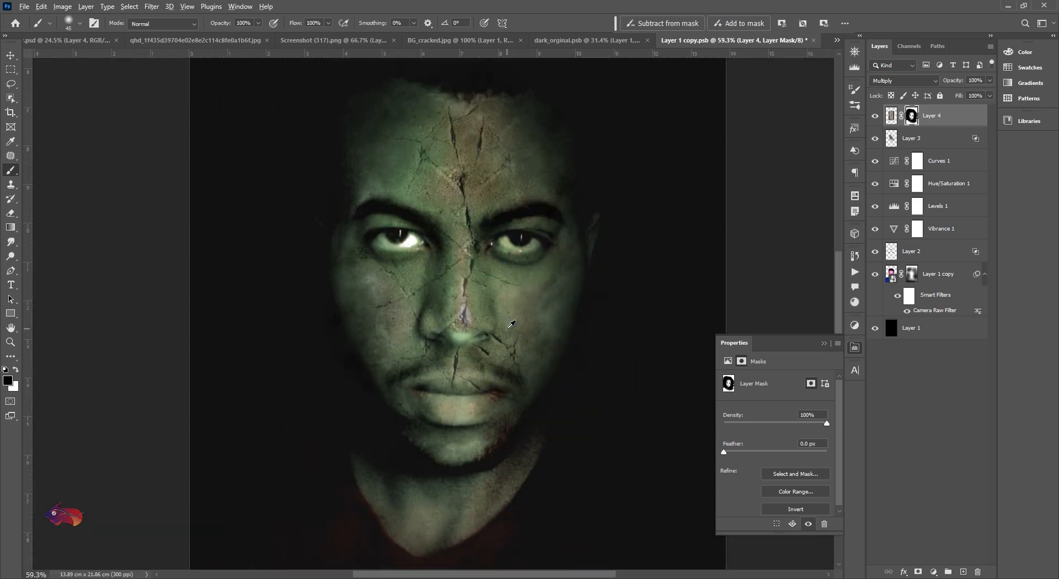
Enlarge the soft brush to 90 px and paint the texture off the wing of the nose on the subject's right side
scroll(507, 328, "up", 2, "alt")
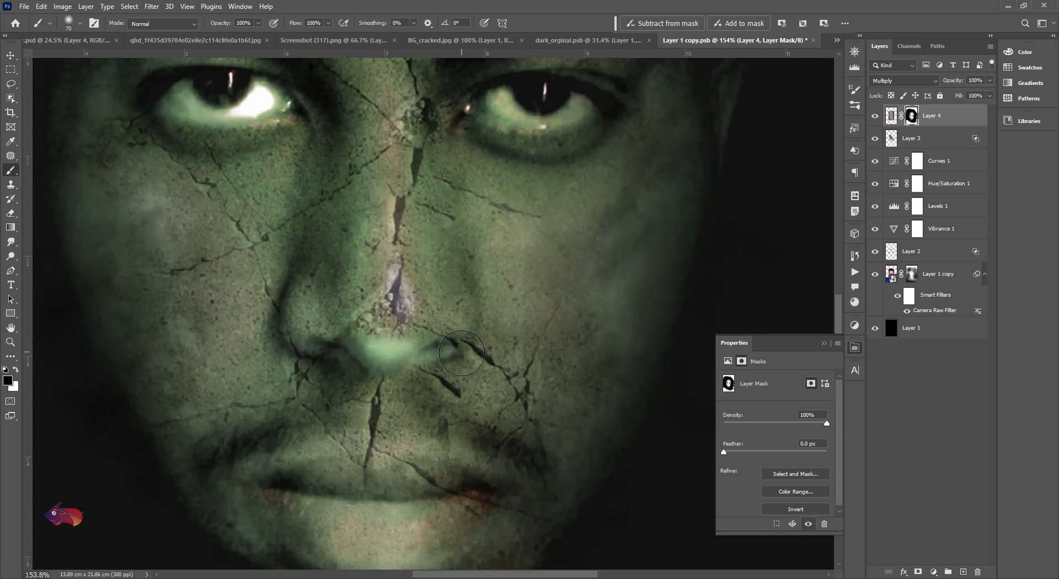
key("bracketright")
key("bracketright")
mouse_move(319, 347)
left_mouse_down()
mouse_move(342, 351)
mouse_move(307, 334)
left_mouse_up()
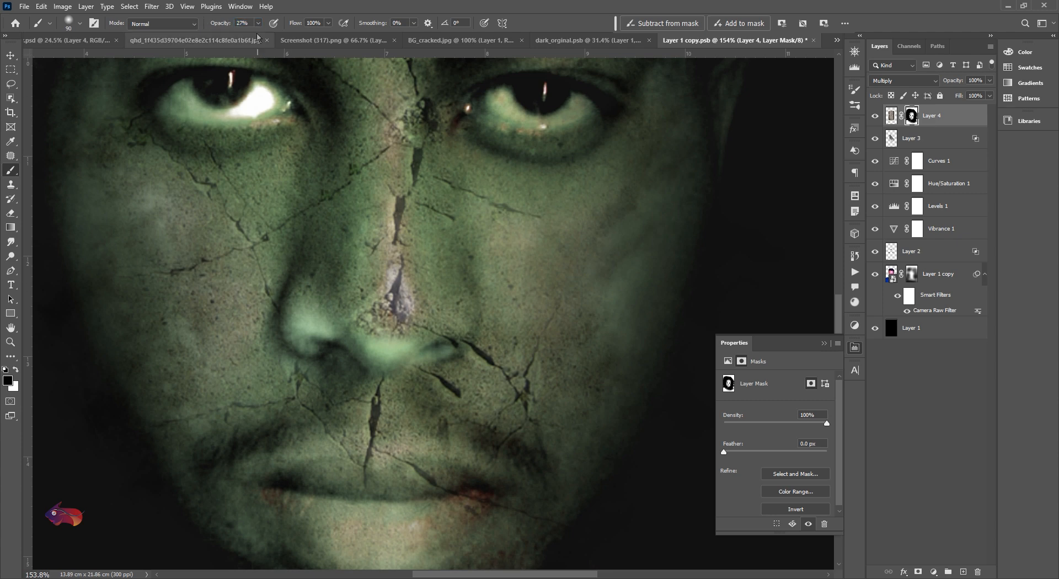
Lower the brush opacity to 27% and fade the texture on the nose tip, the other nostril and the adjoining cheek
left_click_drag(224, 27, 220, 28)
mouse_move(447, 338)
left_mouse_down()
mouse_move(474, 341)
mouse_move(418, 371)
mouse_move(443, 372)
mouse_move(447, 383)
mouse_move(393, 368)
mouse_move(293, 367)
mouse_move(255, 347)
mouse_move(295, 315)
mouse_move(363, 320)
mouse_move(401, 338)
mouse_move(440, 322)
mouse_move(468, 344)
left_mouse_up()
key("bracketright")
key("bracketright")
key("bracketright")
key("bracketright")
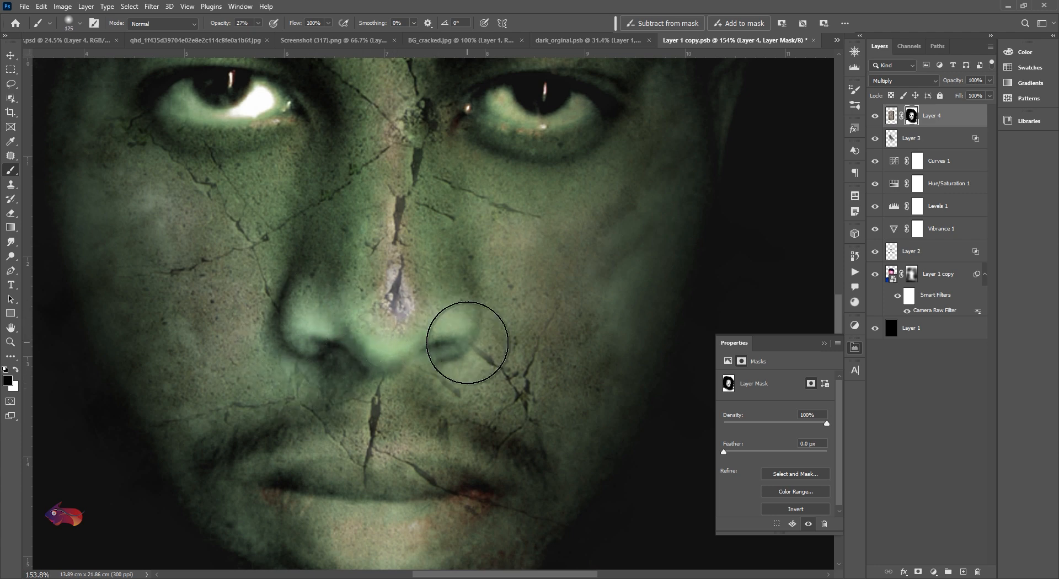
mouse_move(407, 313)
left_mouse_down()
mouse_move(319, 279)
mouse_move(274, 310)
mouse_move(295, 267)
mouse_move(299, 325)
mouse_move(328, 318)
mouse_move(328, 306)
mouse_move(270, 360)
mouse_move(442, 380)
mouse_move(536, 415)
mouse_move(542, 403)
mouse_move(583, 459)
left_mouse_up()
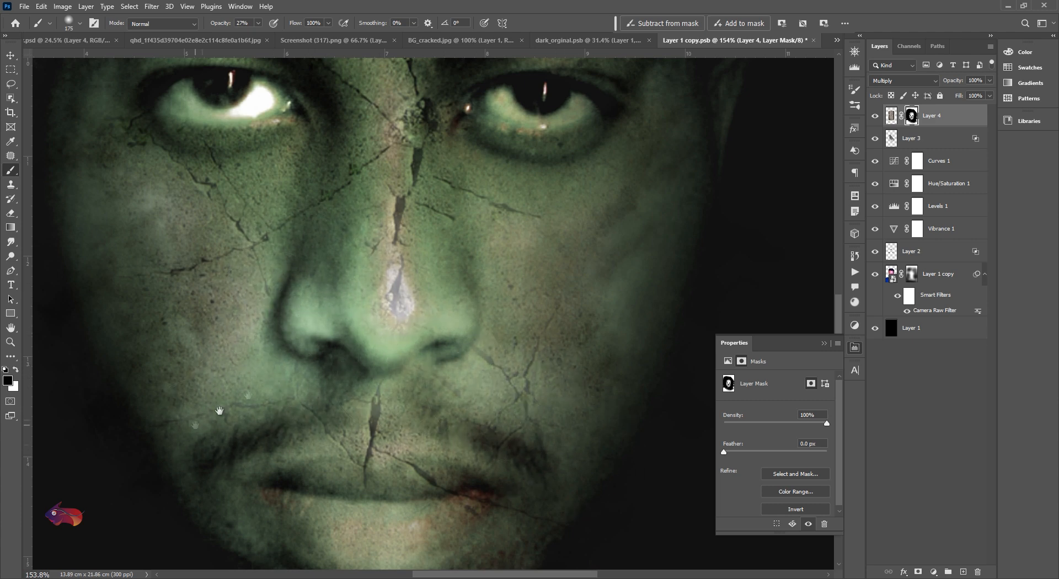
Enlarge the soft brush to 400 px and lightly fade the texture across the cheeks beside the nose and mouth
left_click_drag(220, 409, 271, 410)
key("bracketright")
key("bracketright")
key("bracketright")
key("bracketright")
mouse_move(212, 378)
left_mouse_down()
mouse_move(122, 352)
mouse_move(319, 378)
left_mouse_up()
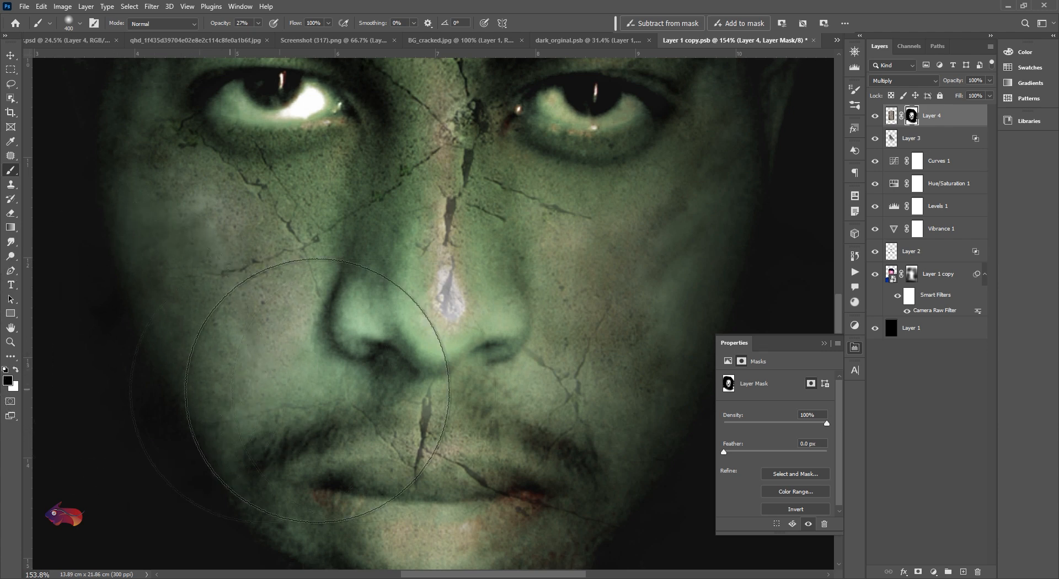
left_click_drag(572, 331, 442, 309)
left_click_drag(551, 403, 574, 313)
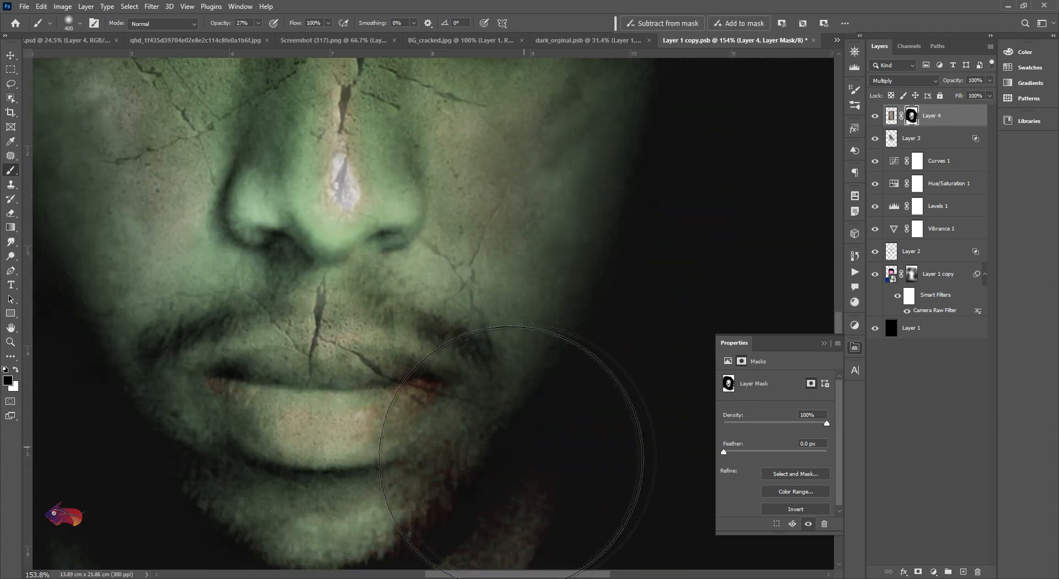
Reduce the soft brush to 45 px and fade the texture off the upper and lower lips on Layer 4's mask
key("bracketleft")
key("bracketleft")
key("bracketleft")
key("bracketleft")
key("bracketleft")
key("bracketleft")
key("bracketleft")
key("bracketleft")
key("bracketleft")
key("bracketleft")
key("bracketleft")
key("bracketleft")
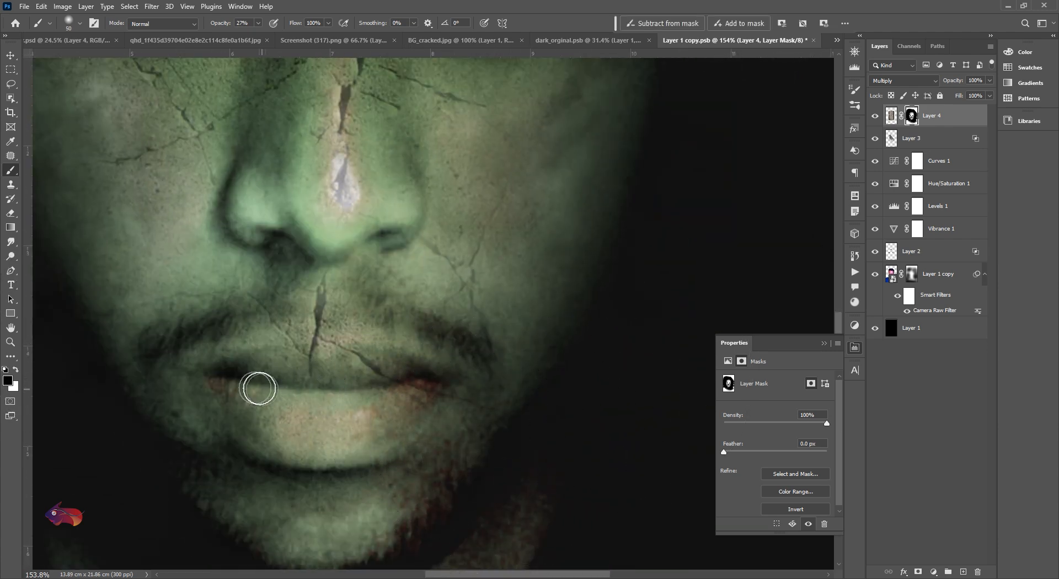
mouse_move(230, 395)
left_mouse_down()
mouse_move(310, 407)
mouse_move(398, 395)
left_mouse_up()
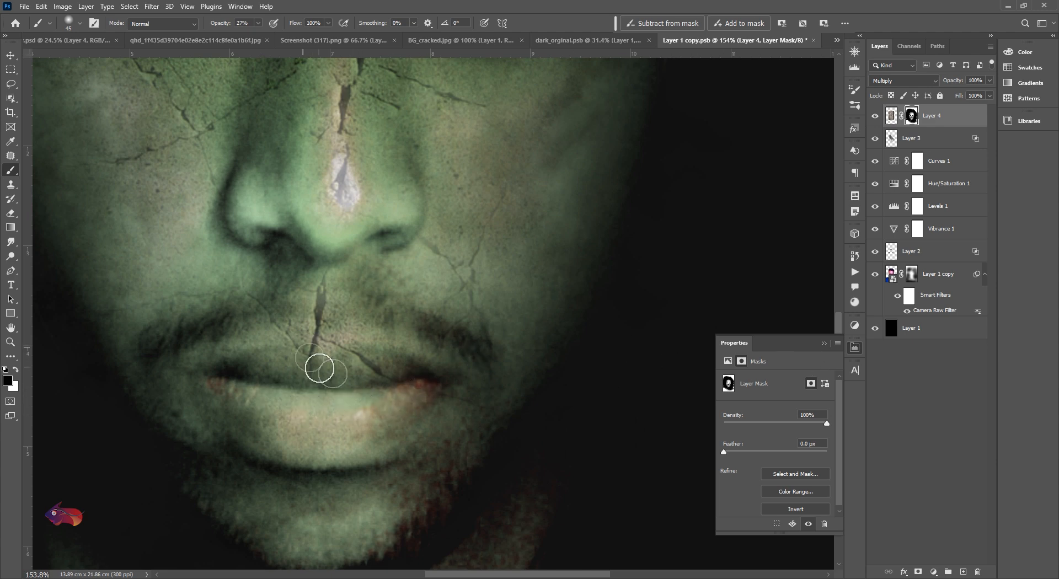
Enlarge the brush to 600 px at 67% opacity and paint the texture off the upper lip area and lower face
scroll(393, 349, "down", 6)
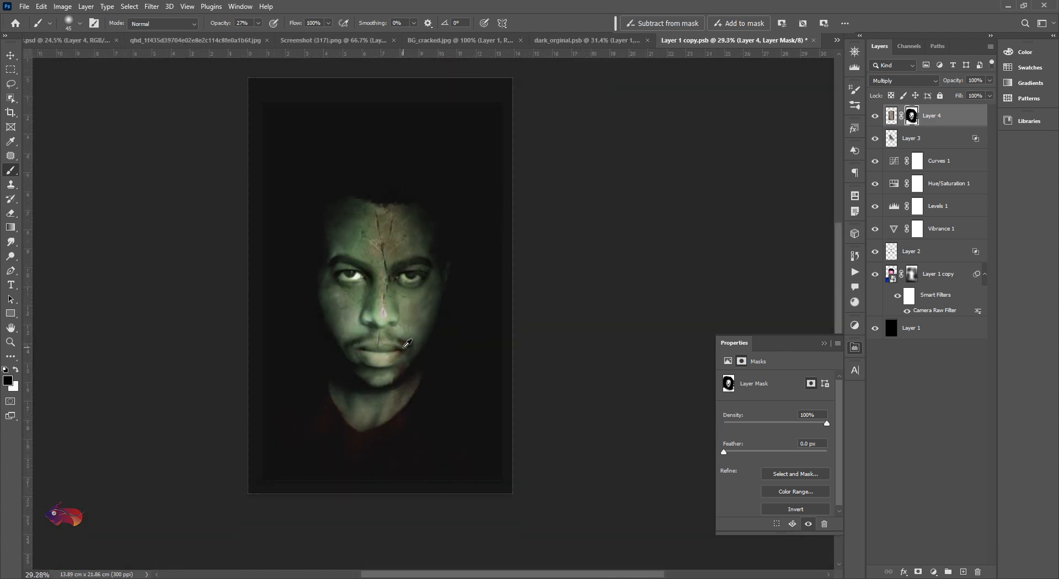
scroll(403, 347, "up", 3)
left_click_drag(403, 348, 424, 390)
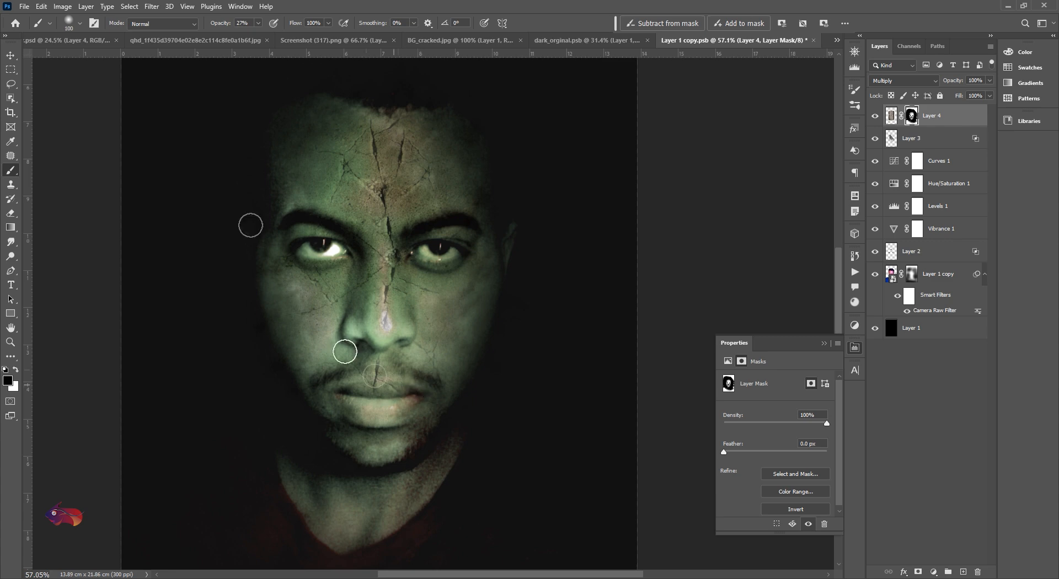
key("]")
key("]")
key("]")
key("]")
key("]")
key("]")
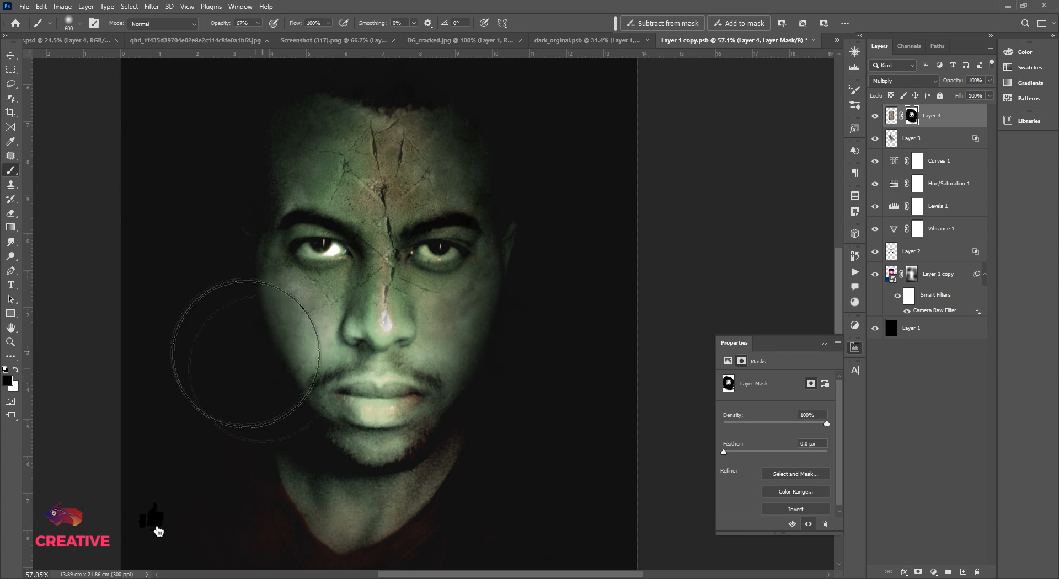
Reduce the brush to 200 px and fade the cracks beneath the eye on the subject's right side
scroll(322, 267, "up", 7)
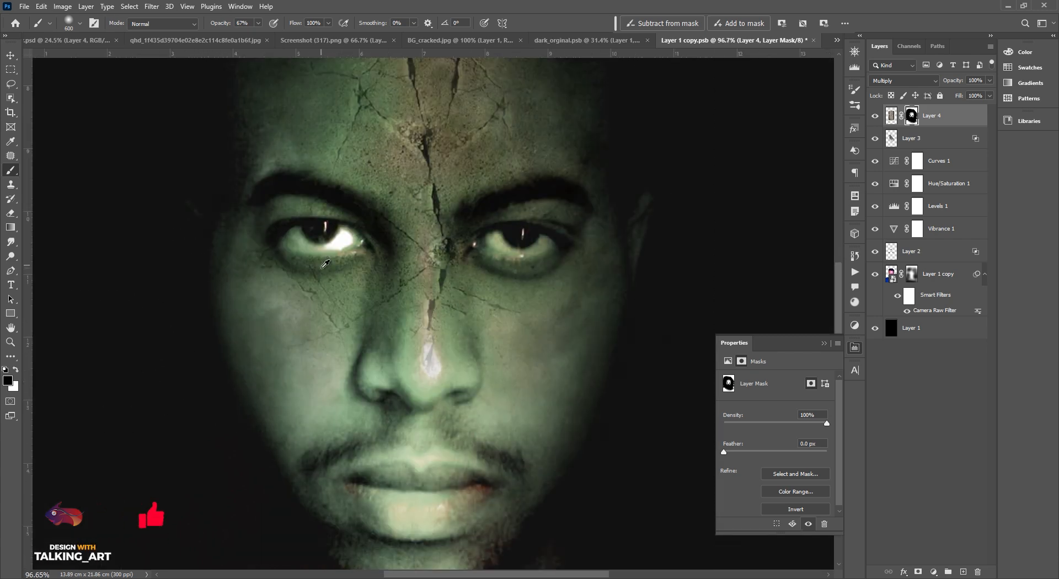
key("bracketleft")
key("bracketleft")
key("bracketleft")
key("bracketleft")
key("bracketleft")
key("bracketleft")
key("bracketleft")
key("bracketright")
key("bracketright")
key("bracketright")
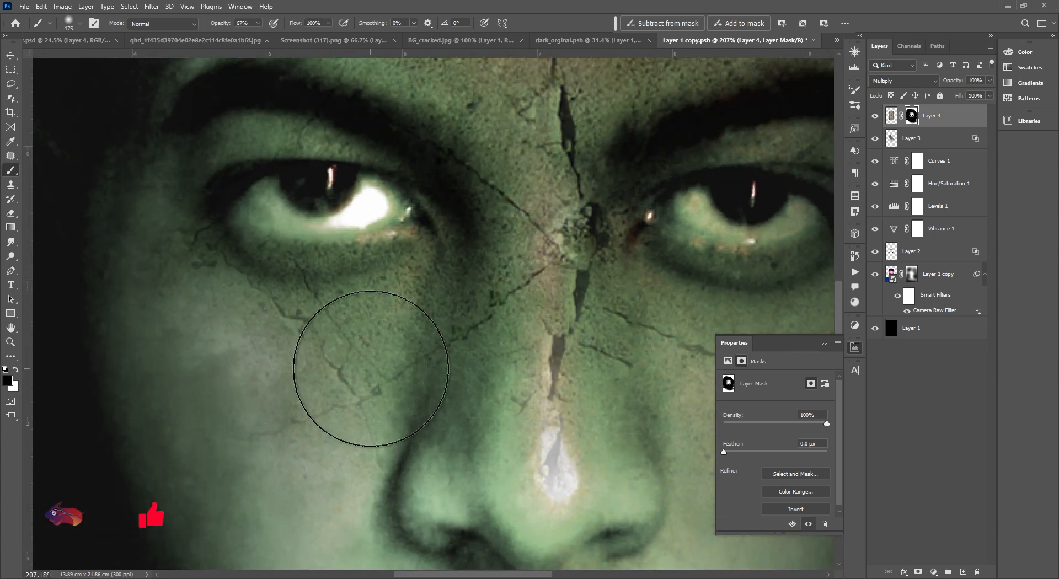
Lower the brush opacity to 22% and lightly fade the remaining cracks on both cheeks beneath the eyes
key("4")
key("6")
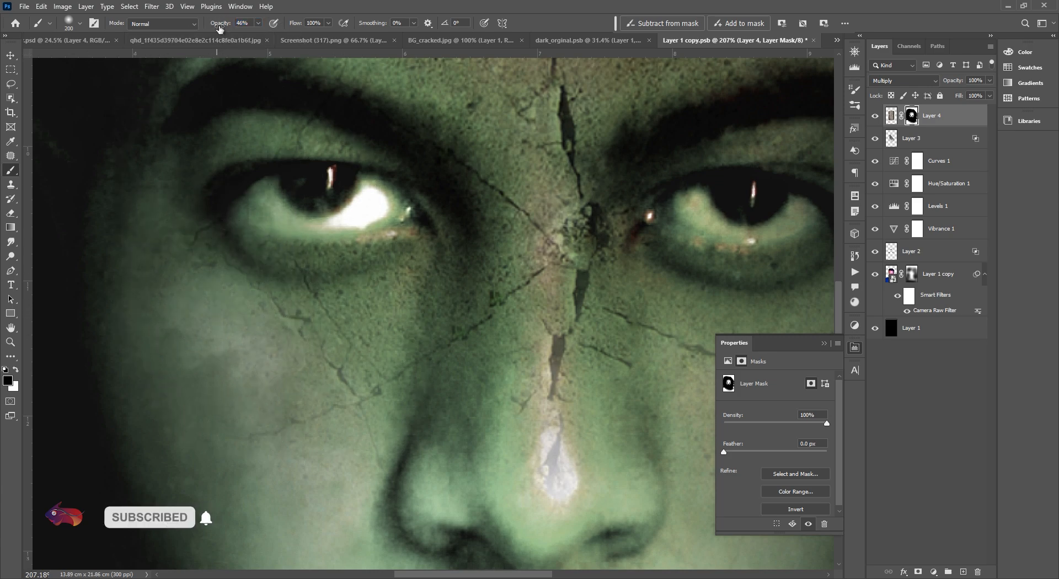
left_click_drag(208, 26, 203, 25)
mouse_move(326, 390)
left_mouse_down()
mouse_move(317, 355)
mouse_move(382, 336)
mouse_move(350, 414)
mouse_move(276, 424)
left_mouse_up()
key("space")
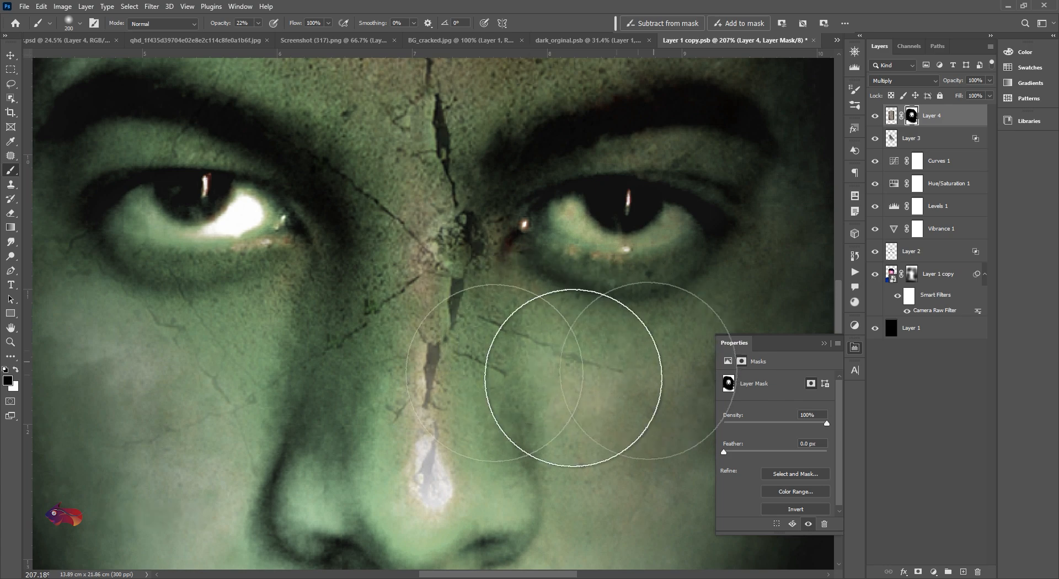
Examine how the masked texture blends across the forehead, eyes, nose and the whole portrait
scroll(462, 328, "down", 10)
scroll(506, 299, "up", 8)
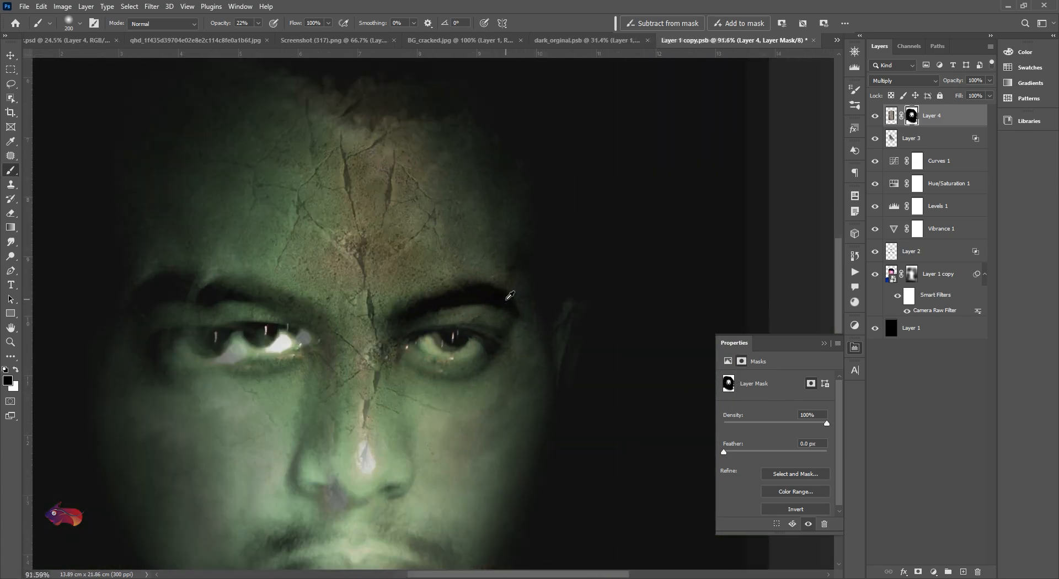
scroll(510, 296, "down", 7)
scroll(448, 302, "up", 4)
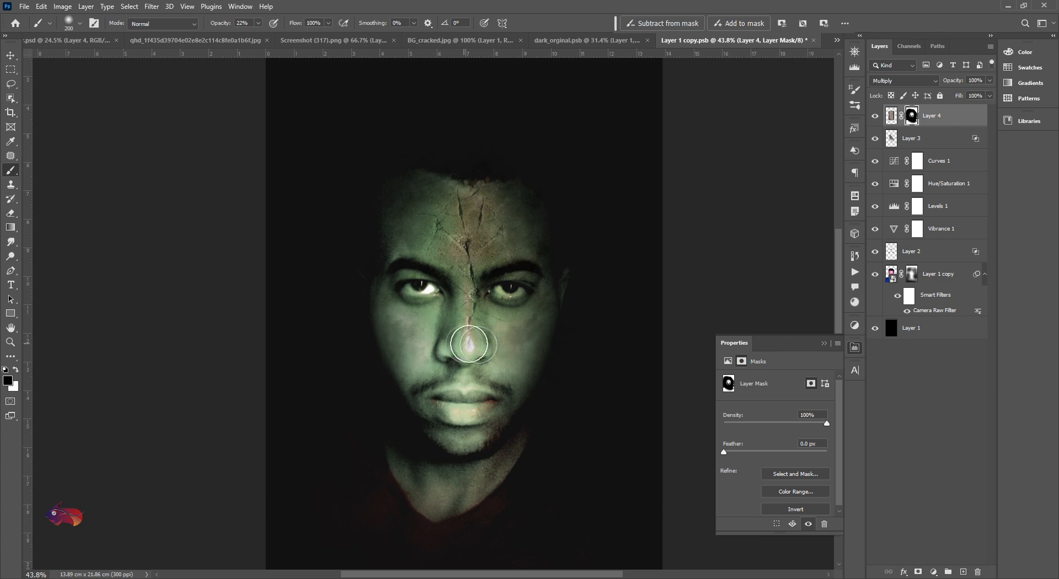
scroll(520, 265, "up", 4)
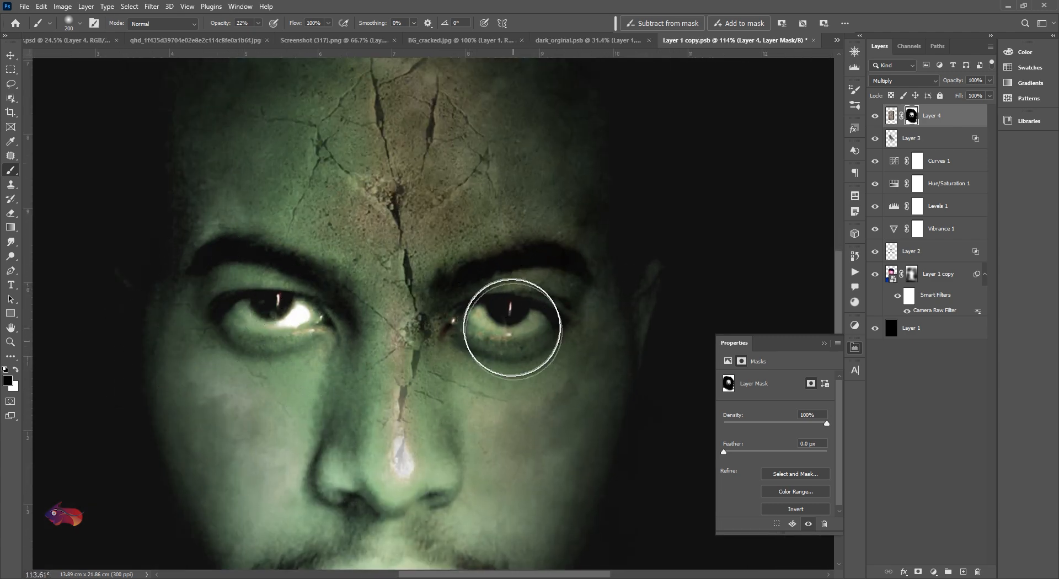
scroll(551, 448, "down", 7)
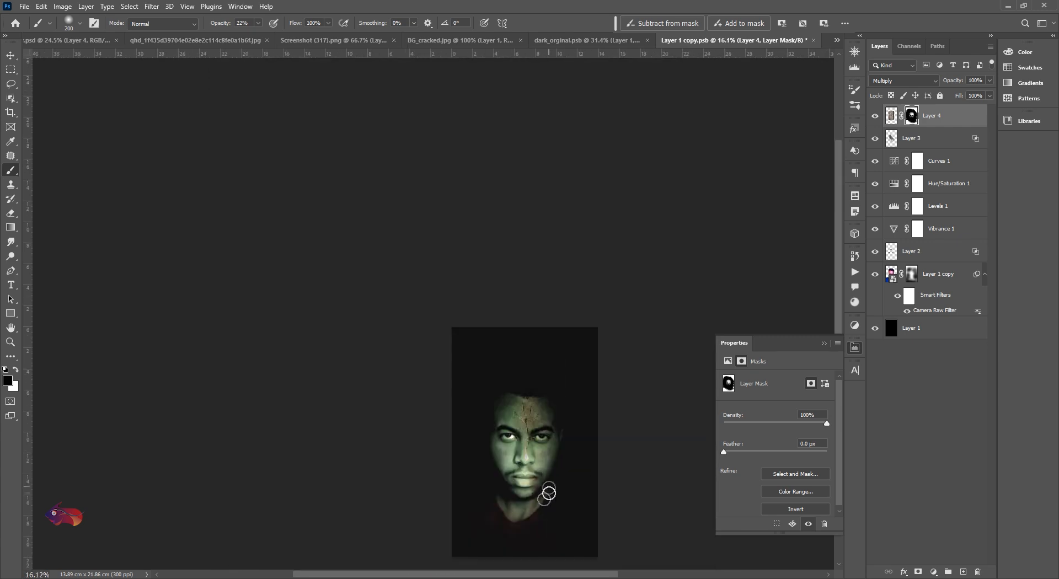
scroll(548, 492, "up", 3)
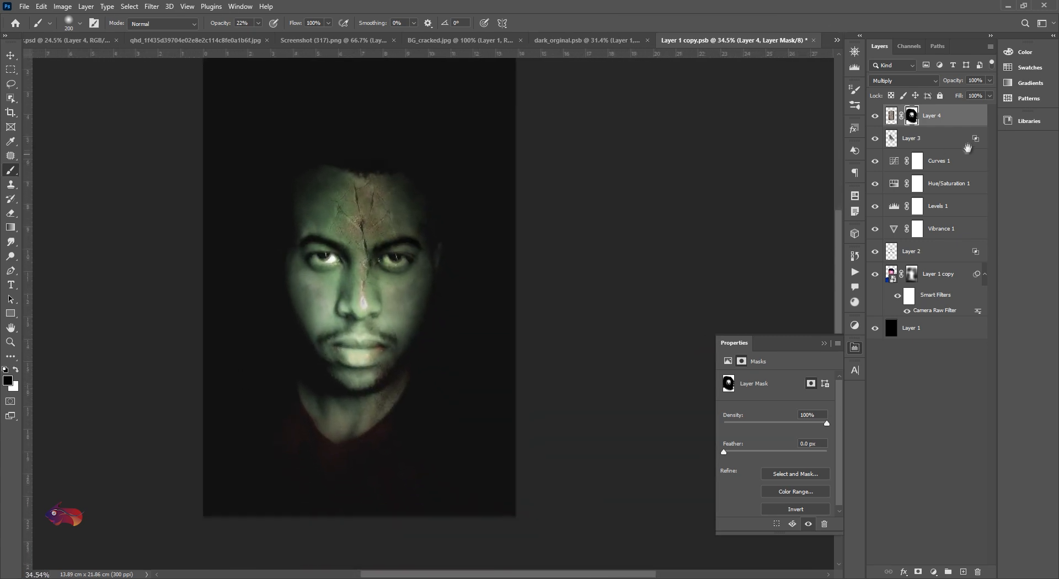
Set Layer 4's Blend If underlying-layer range to 0 / 87 for shadows and 168 / 255 for highlights
right_click(945, 116)
left_click(970, 123)
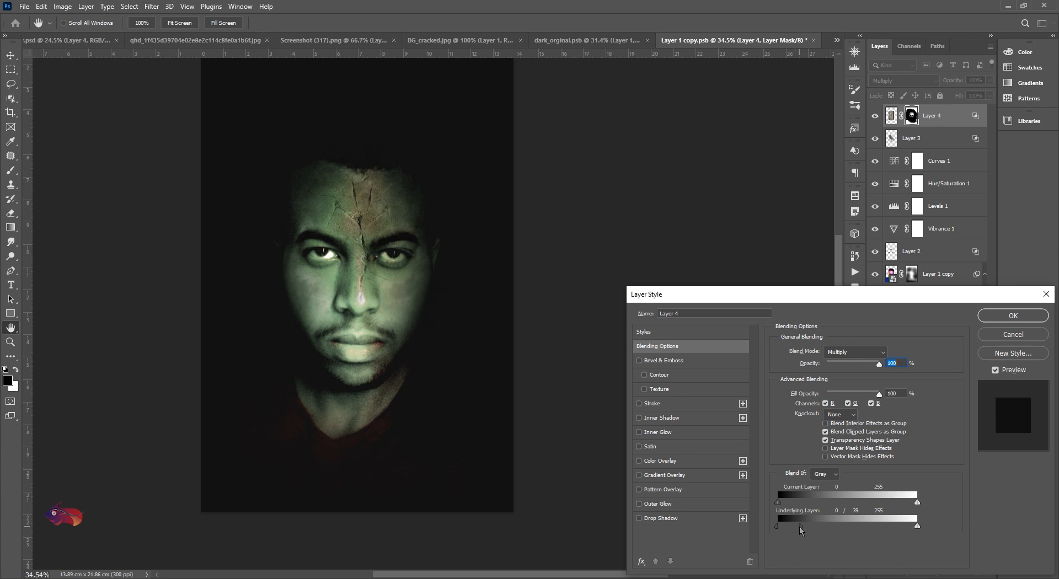
left_click_drag(799, 526, 825, 527)
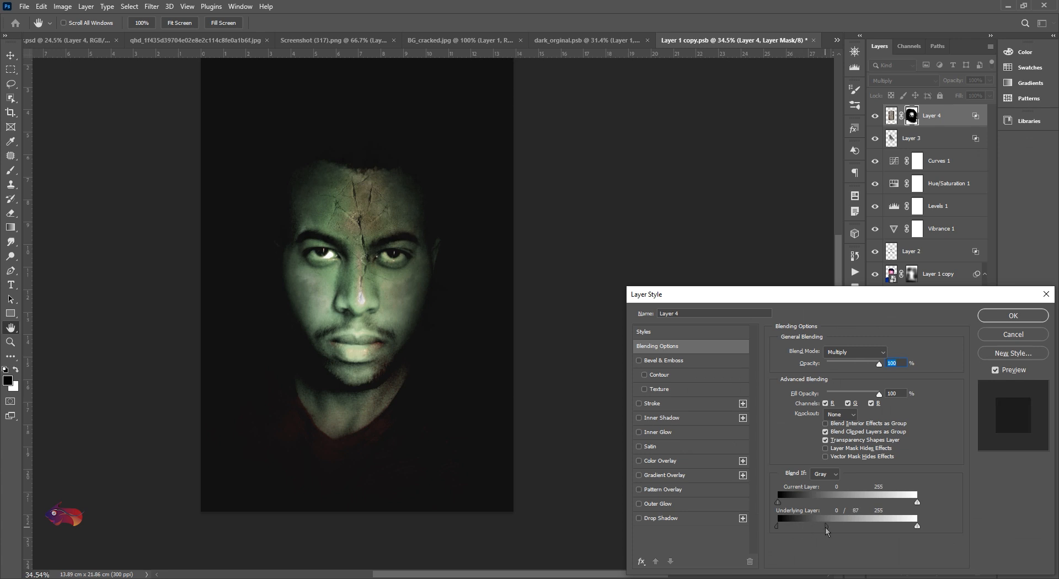
key("alt")
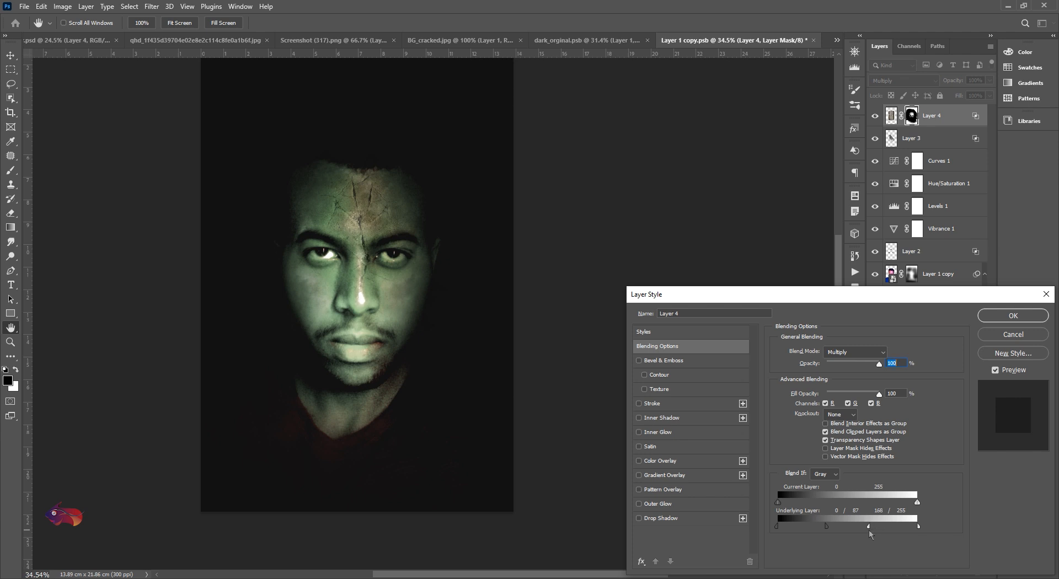
left_click(1011, 317)
key("b")
Add a Brightness/Contrast adjustment above Layer 4 with brightness -76 and contrast 11
scroll(485, 272, "down", 2)
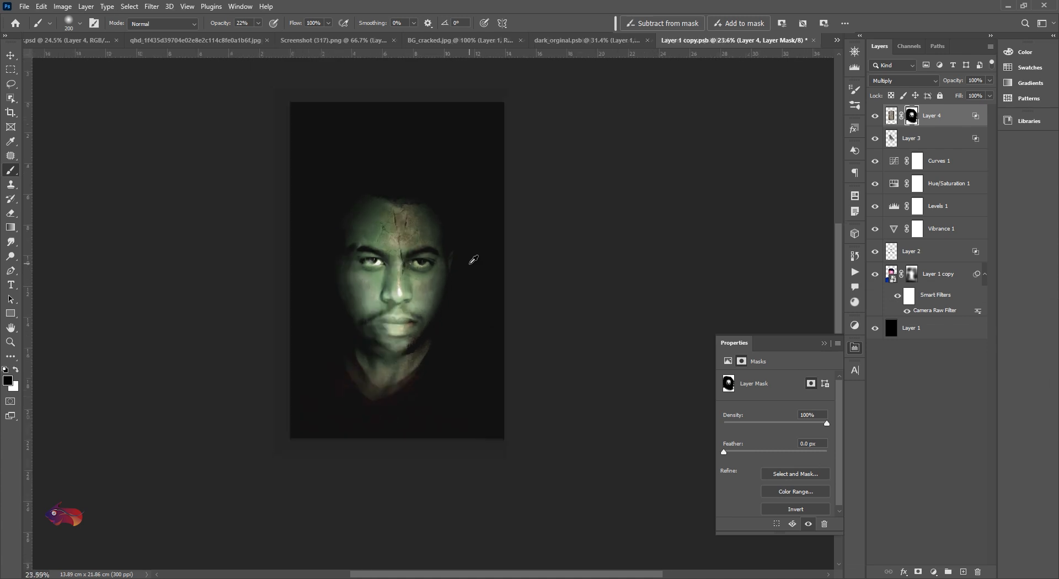
scroll(472, 259, "up", 2)
left_click(933, 572)
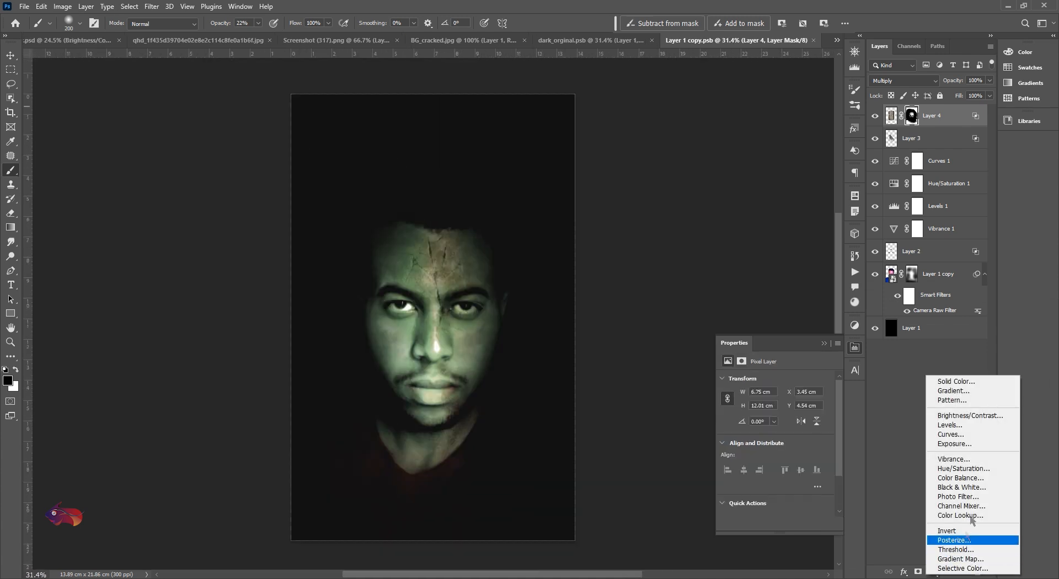
left_click(963, 415)
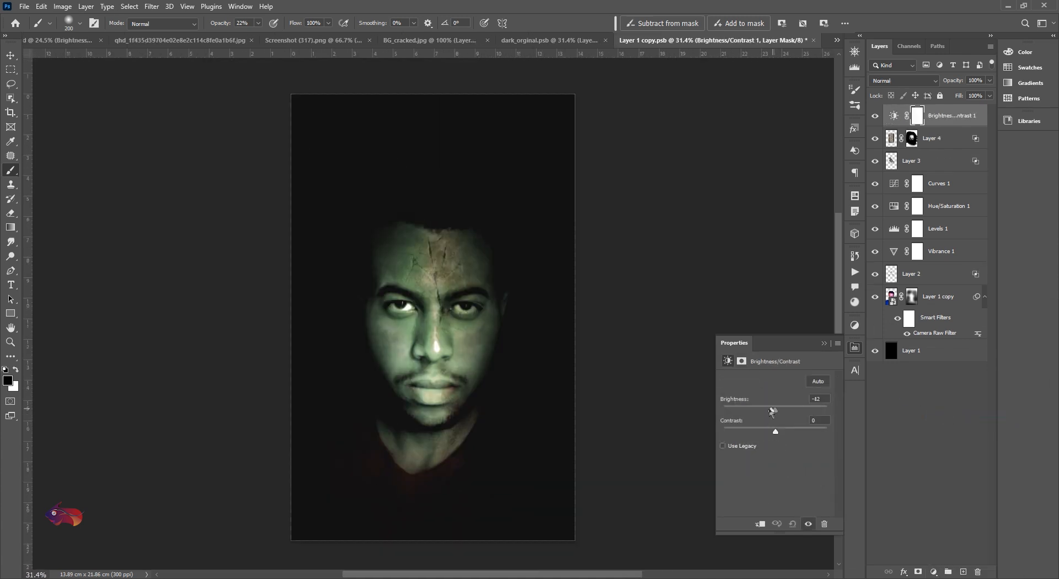
left_click_drag(772, 411, 755, 412)
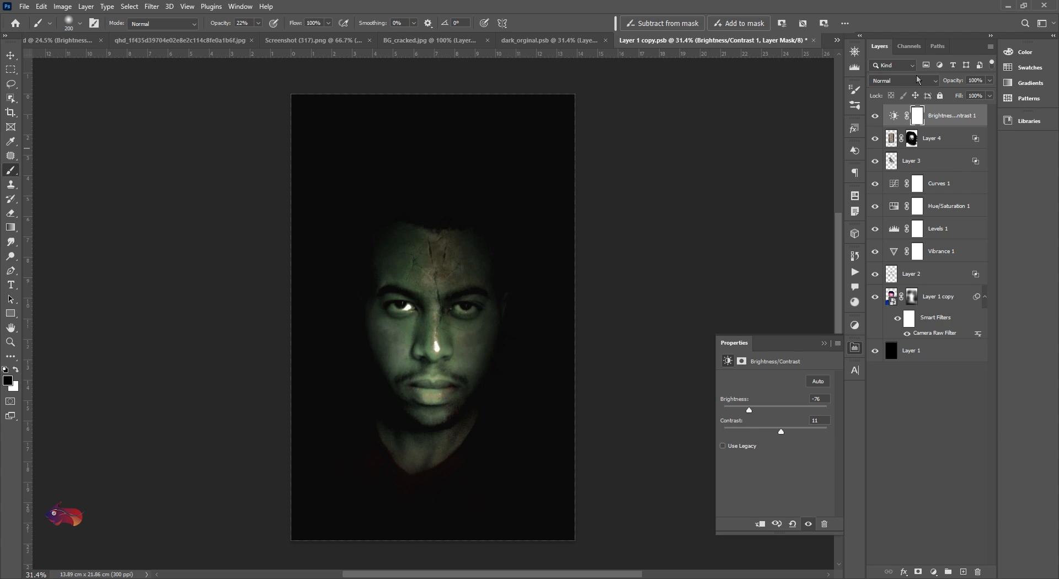
Copy Layer 1 of the burning-match smoke image into the Layer 1 copy.psb document
left_click(313, 40)
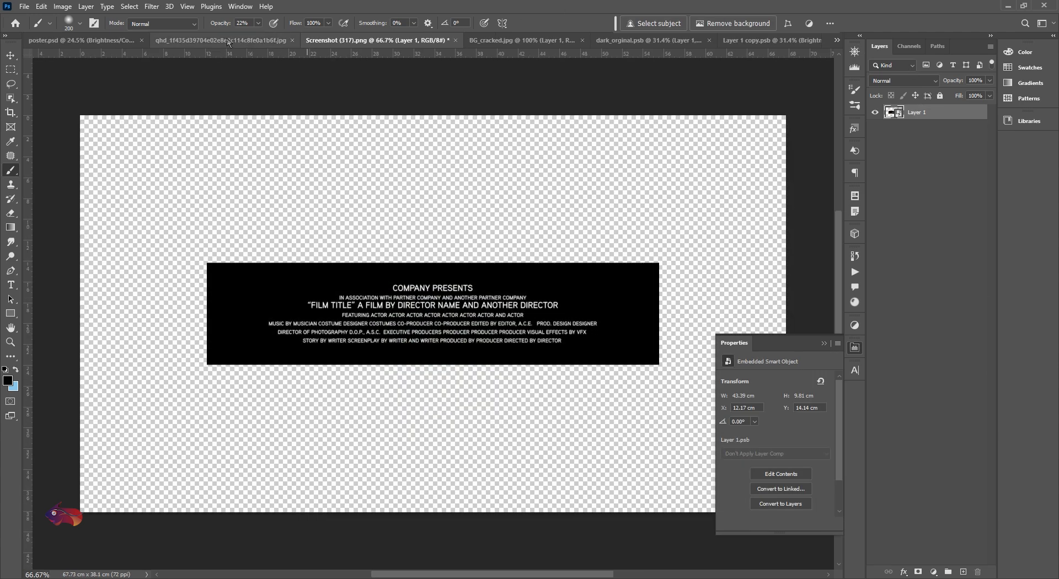
left_click(182, 41)
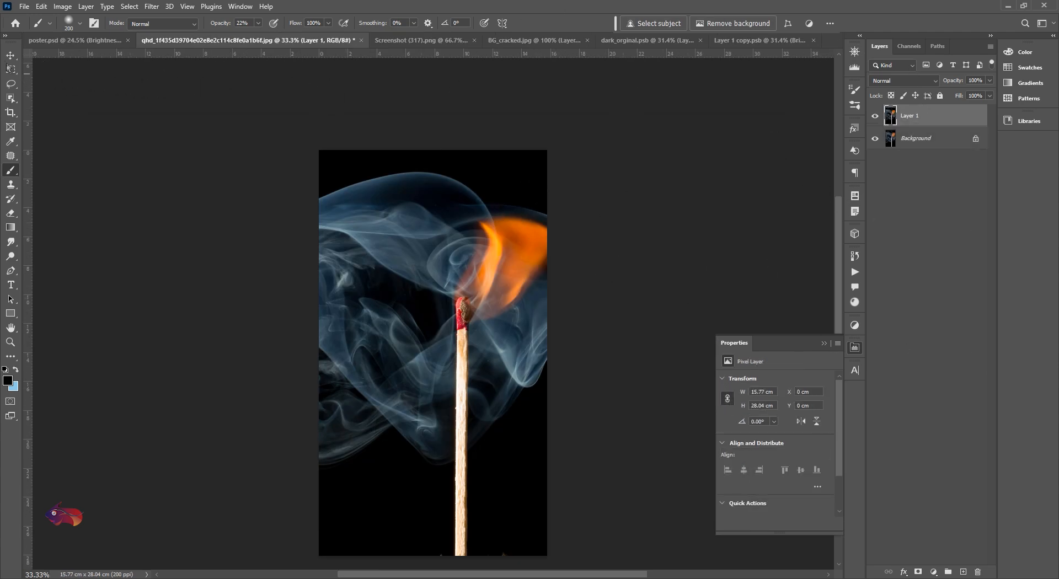
key("v")
scroll(743, 50, "up", 3)
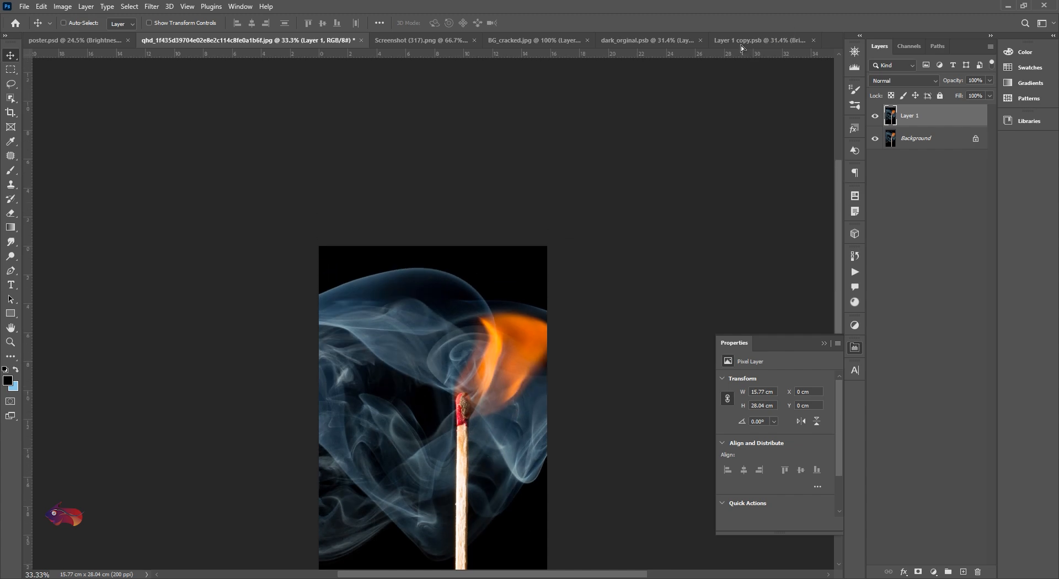
left_click_drag(740, 45, 480, 414)
Enlarge the smoke layer to 24.25 × 43.11 cm and position it so smoke fills the canvas with the match outside it
left_click_drag(543, 328, 631, 324)
left_click_drag(561, 343, 601, 382)
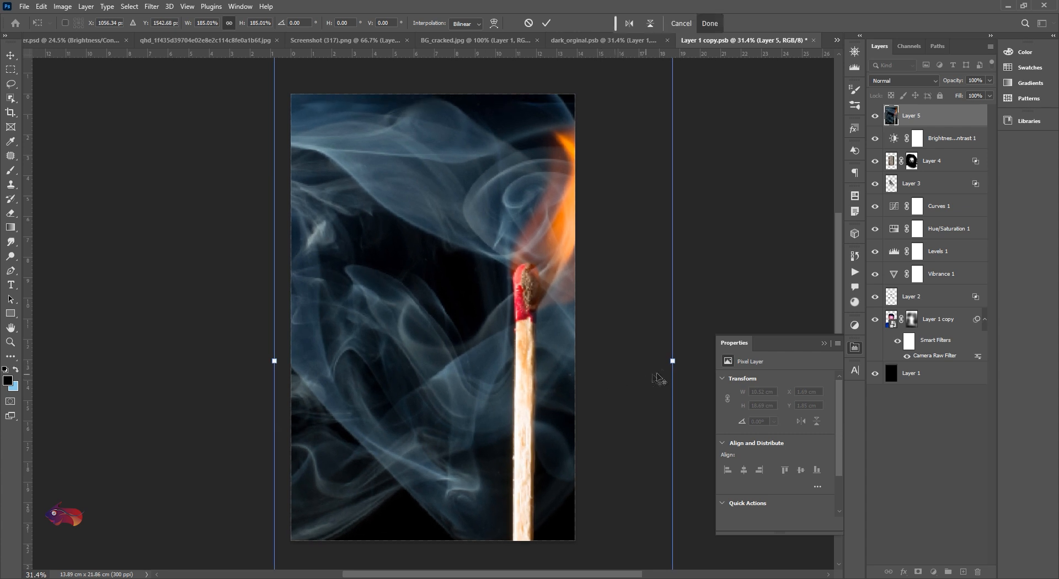
left_click_drag(673, 363, 706, 363)
left_click_drag(628, 368, 669, 385)
left_click_drag(748, 288, 783, 292)
key("Return")
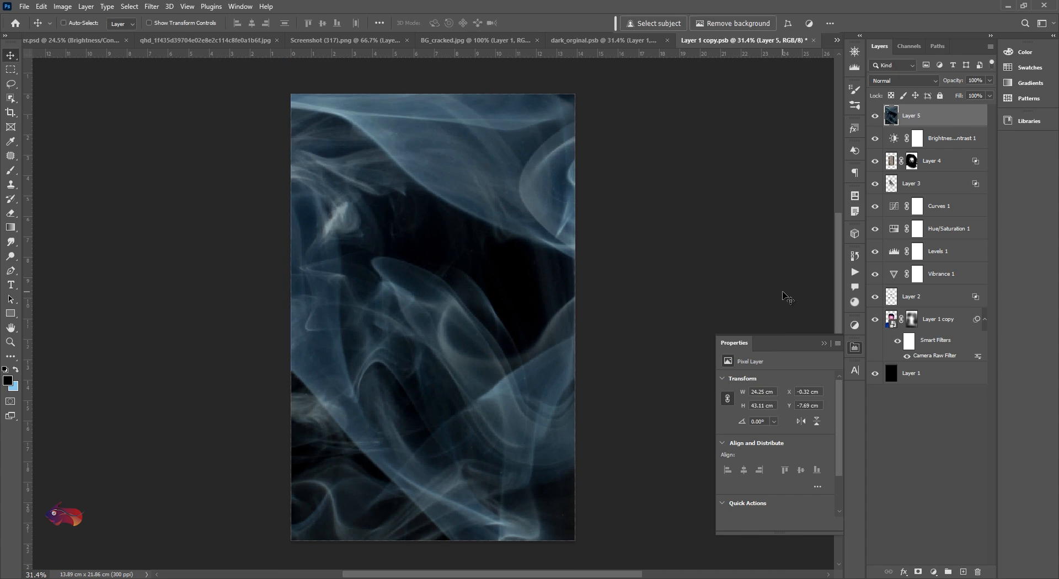
Set the smoke layer's blend mode to Soft Light
left_click(889, 82)
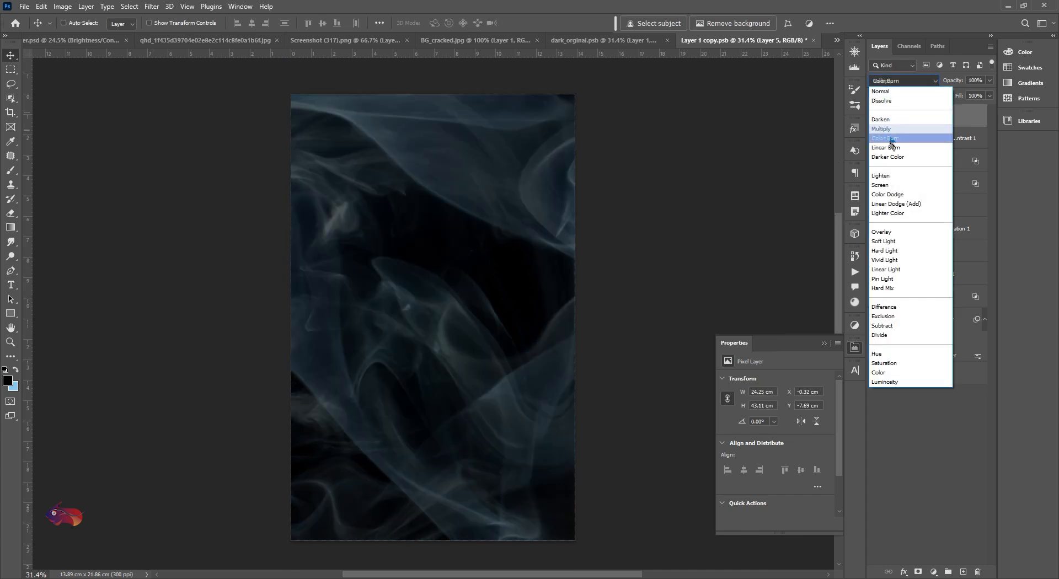
left_click(891, 241)
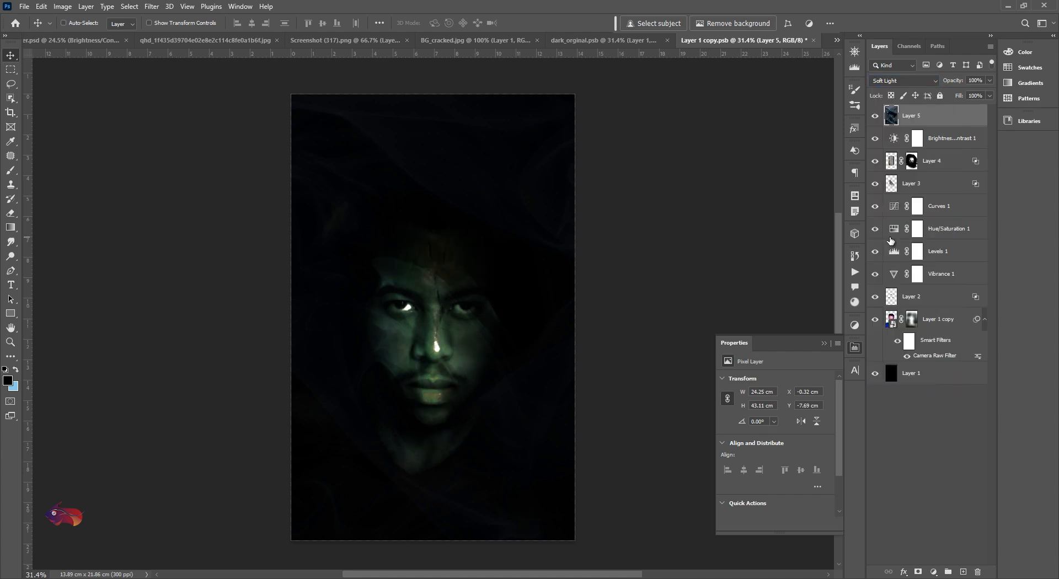
scroll(428, 292, "up", 3)
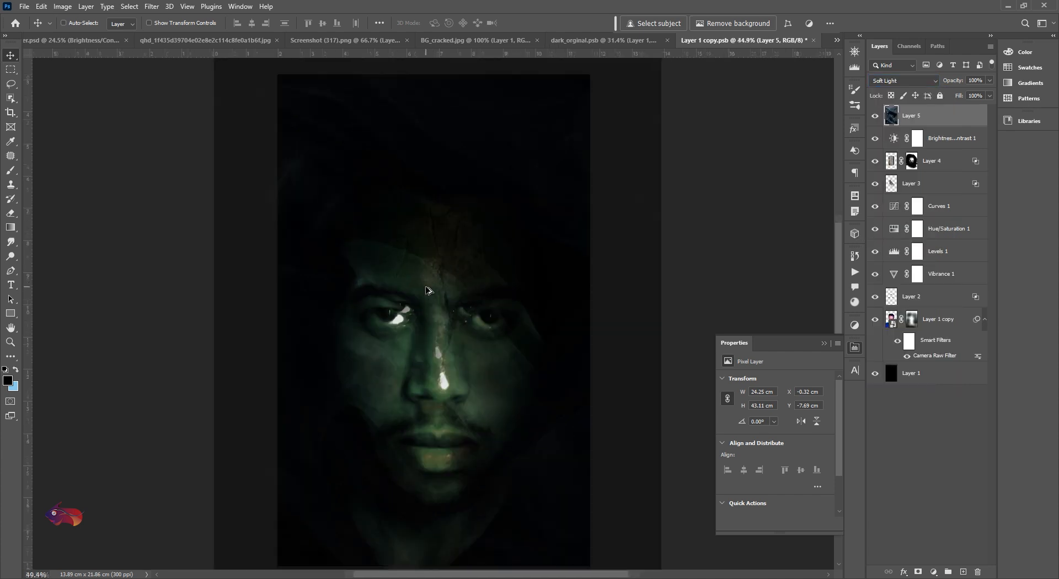
scroll(428, 292, "down", 3)
Split the smoke layer's Blend If shadow sliders to 0 / 31 for the current layer and 0 / 14 for the underlying layer
right_click(915, 117)
left_click(942, 122)
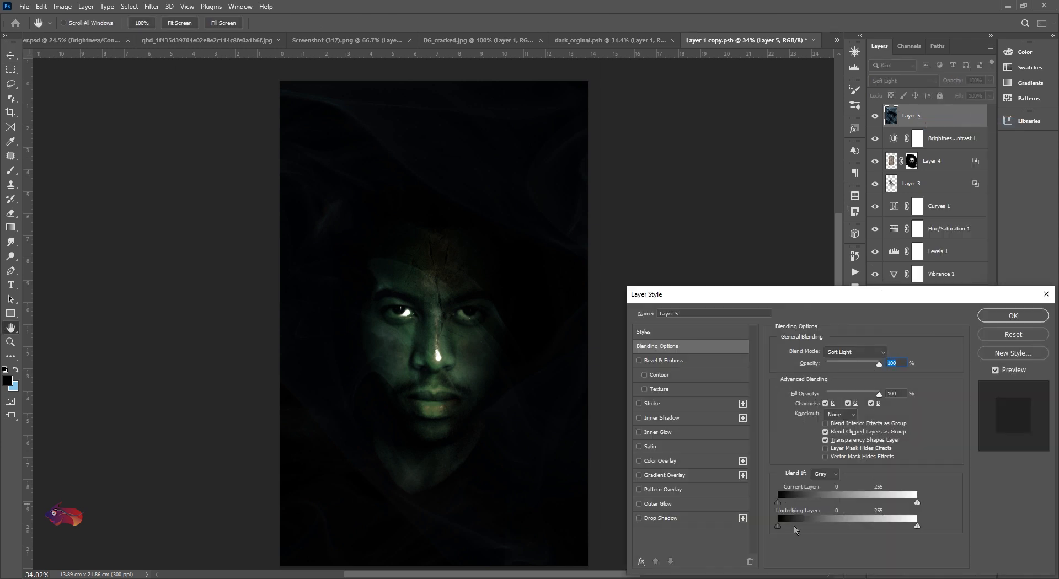
mouse_move(778, 526)
left_mouse_down()
mouse_move(821, 527)
mouse_move(796, 528)
left_mouse_up()
left_click_drag(777, 501, 796, 515)
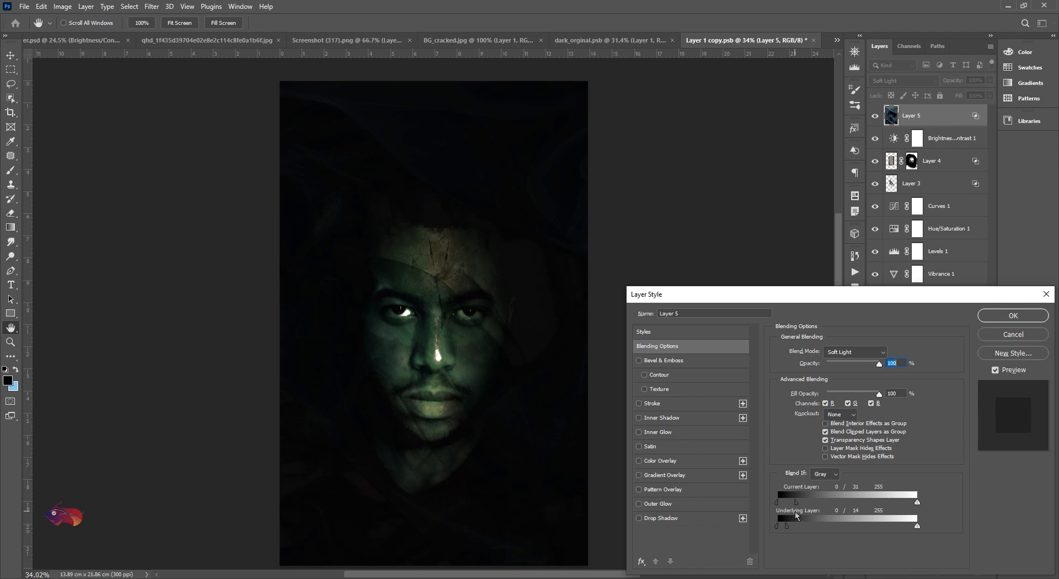
left_click(982, 318)
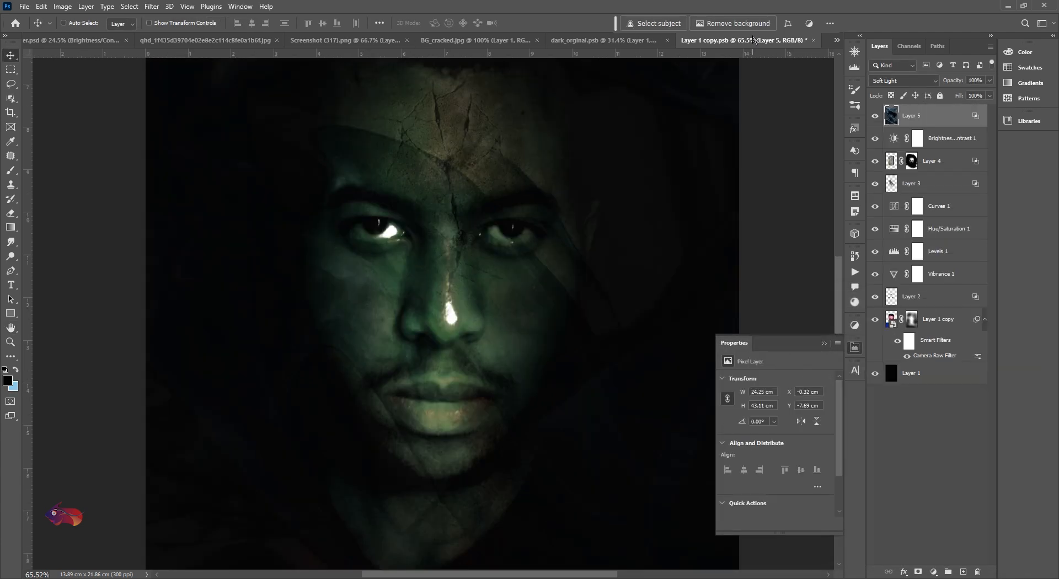
scroll(565, 241, "down", 4)
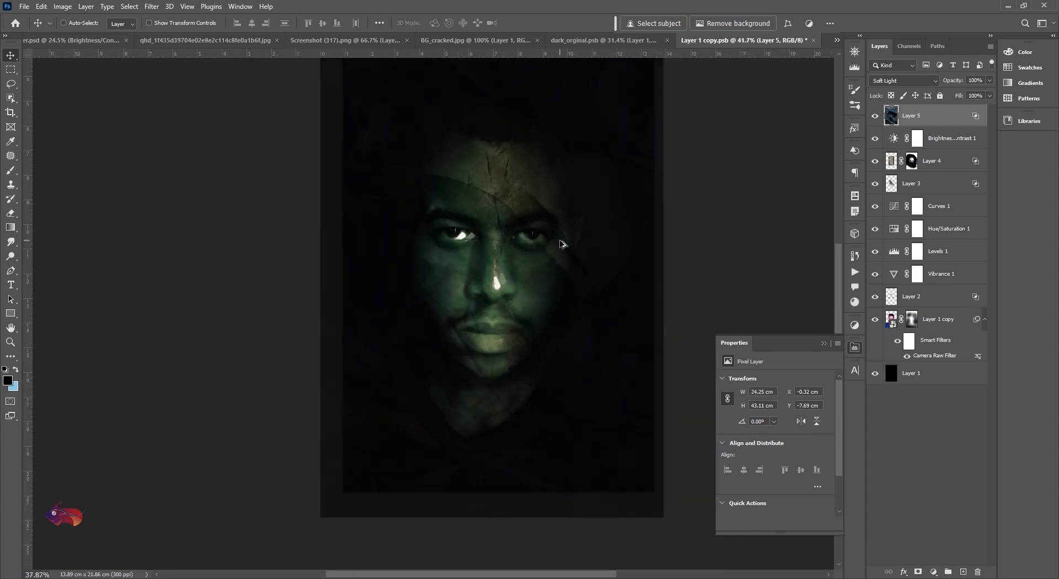
scroll(511, 242, "up", 2)
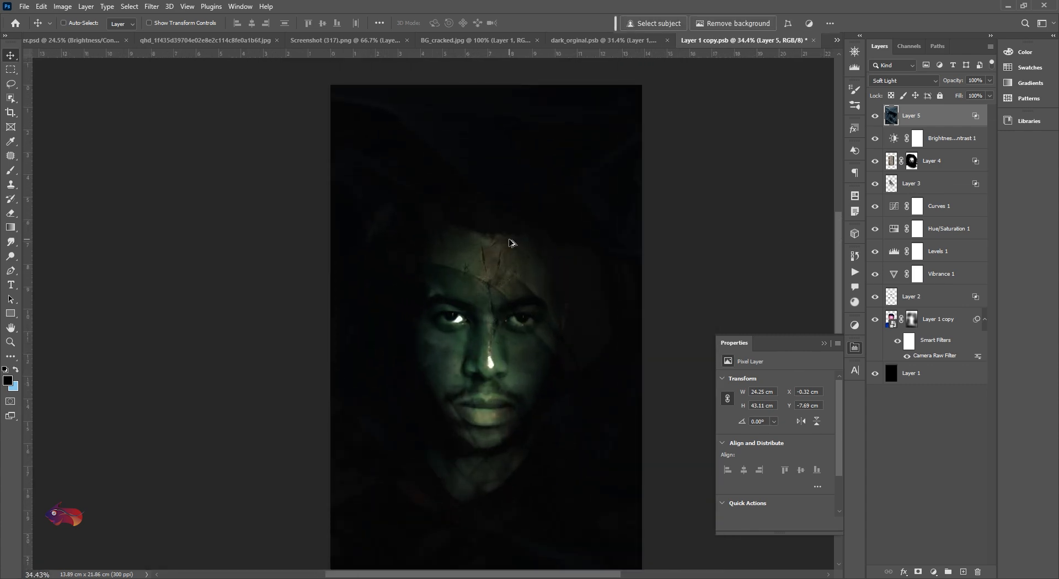
scroll(551, 265, "down", 2)
scroll(631, 291, "up", 3)
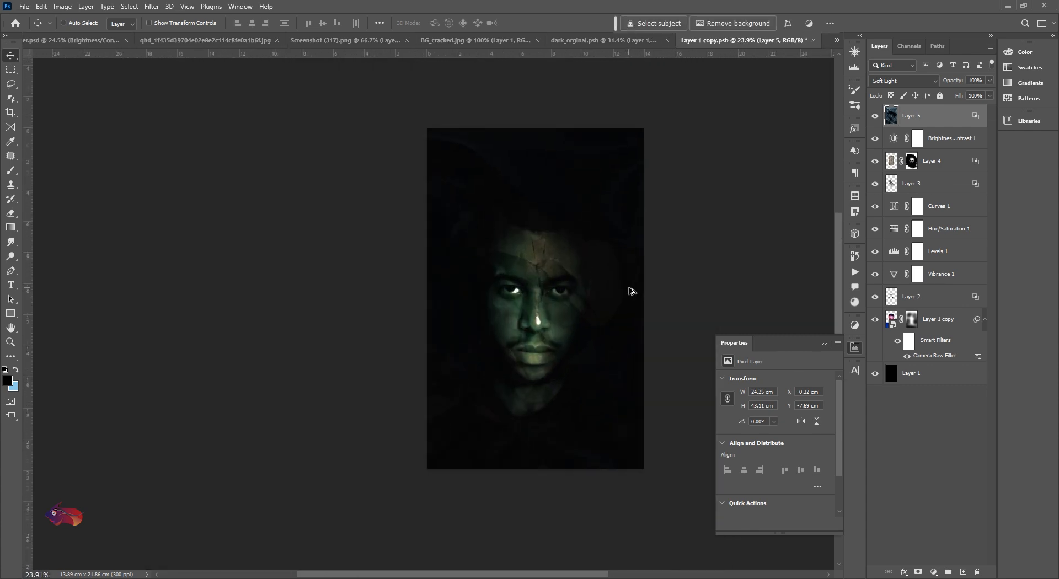
Add a text layer reading "DARK" above the forehead
scroll(564, 320, "up", 2)
scroll(564, 320, "down", 2)
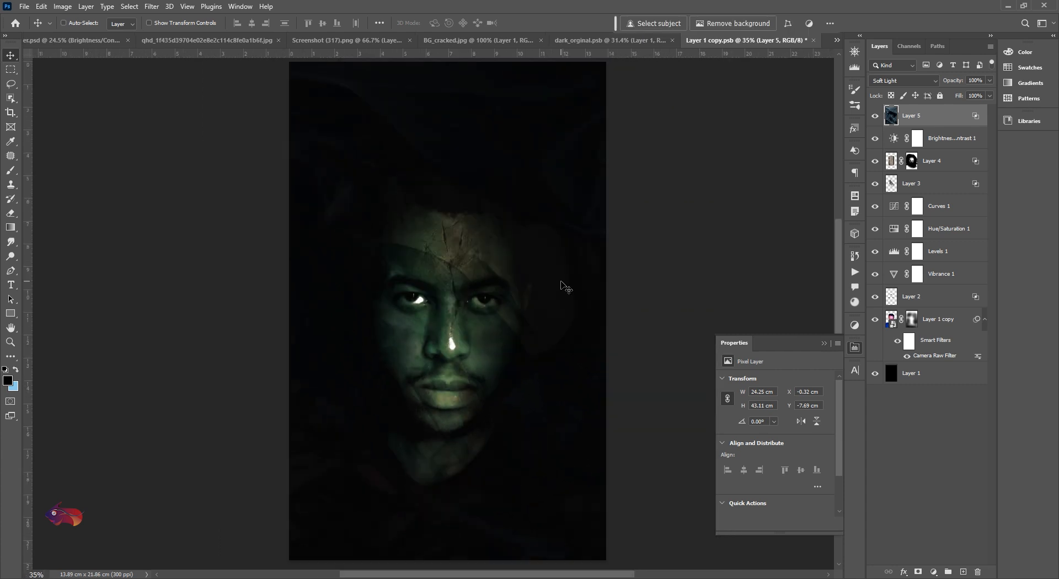
left_click(11, 285)
left_click(385, 150)
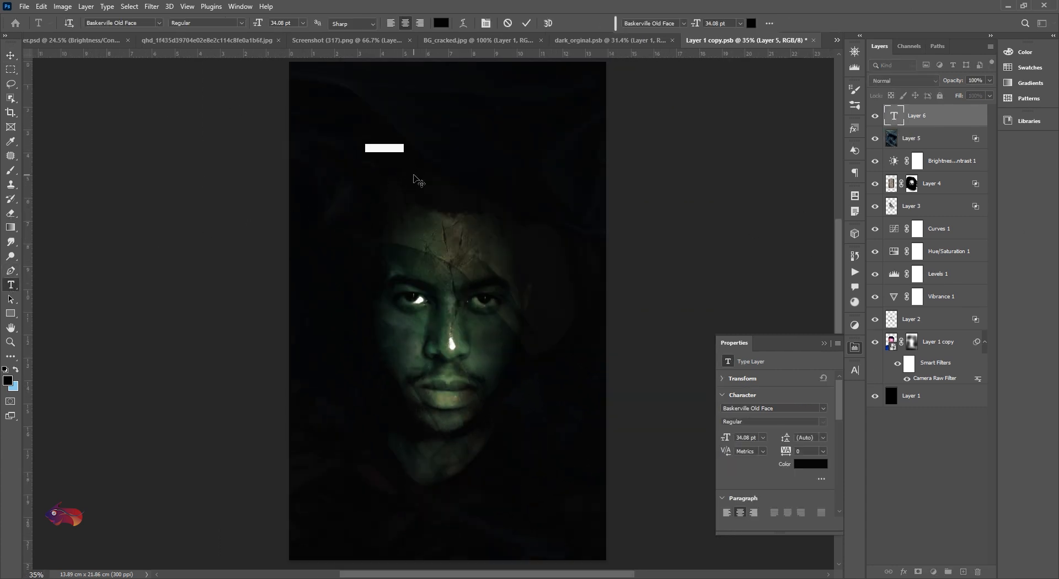
key("BackSpace")
left_click(527, 23)
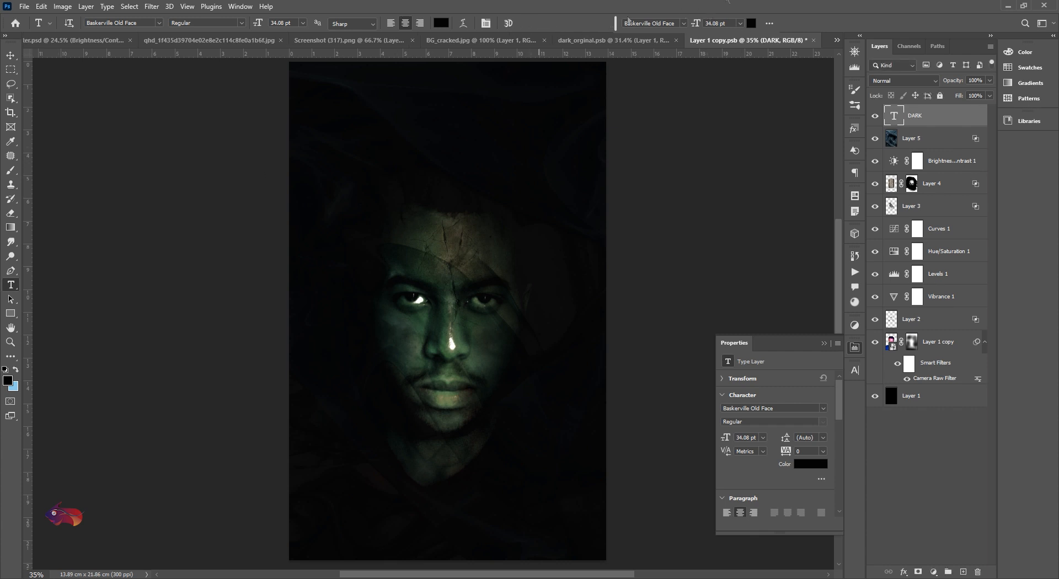
Set the DARK text's font to BasketFries Regular and its colour to light pink
left_click(677, 22)
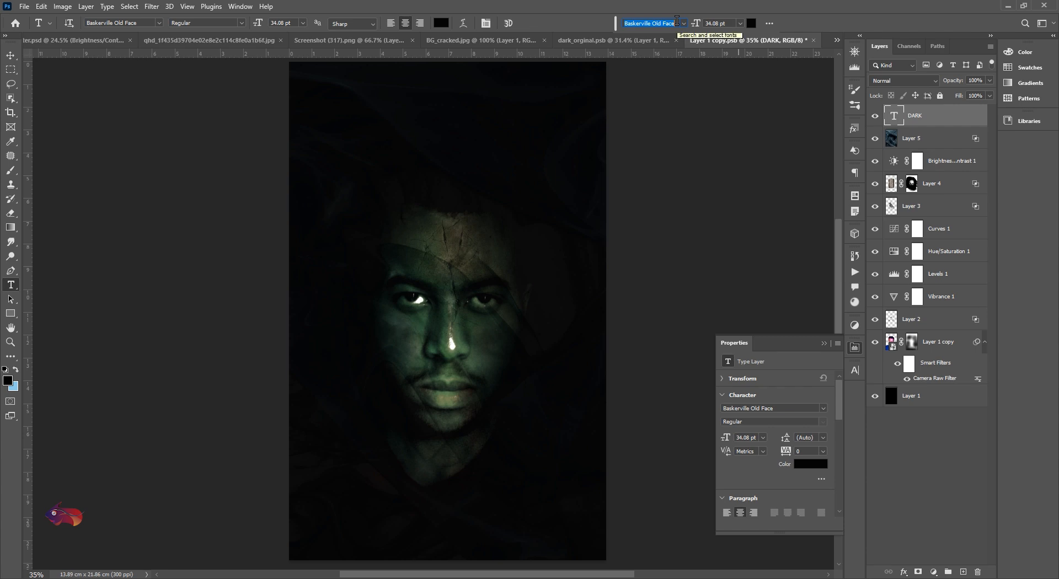
type("bas")
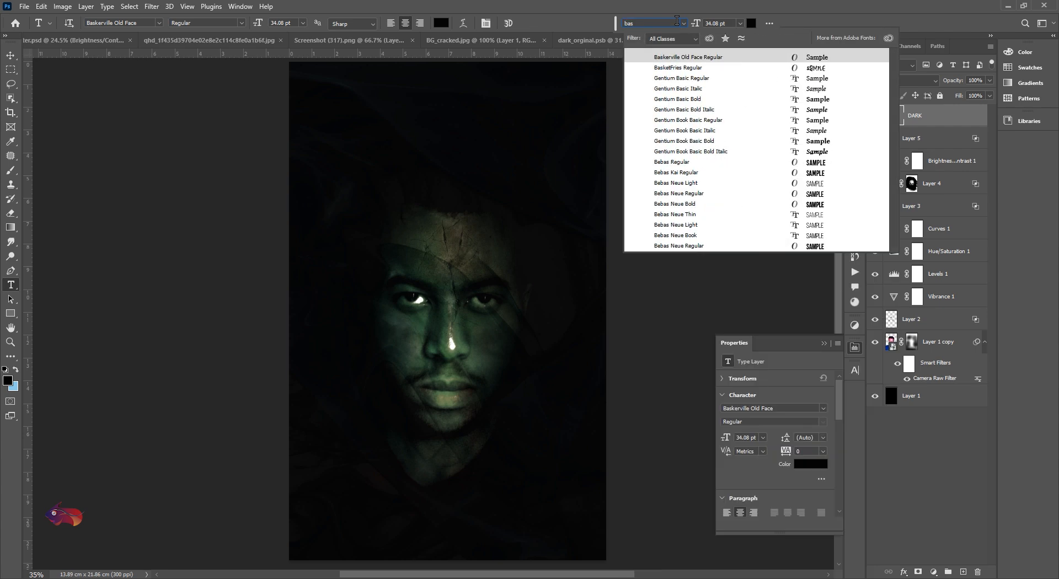
left_click(703, 68)
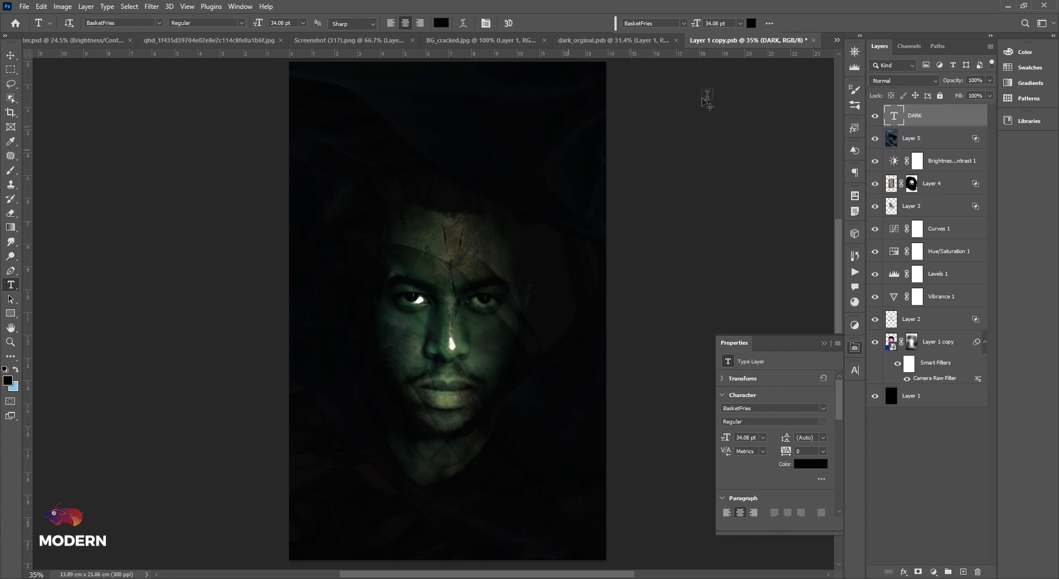
left_click(751, 23)
left_click(722, 298)
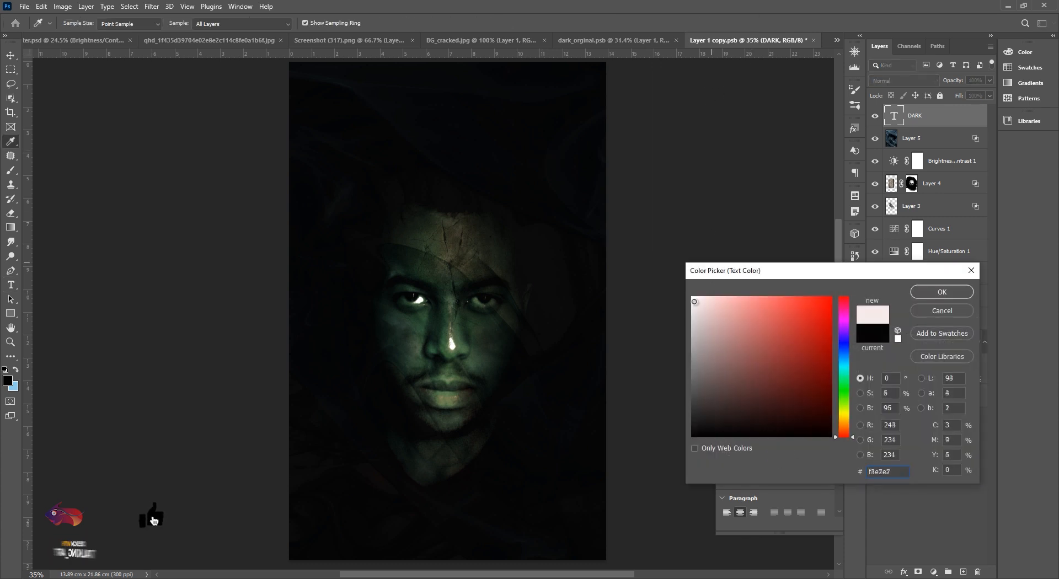
left_click(930, 297)
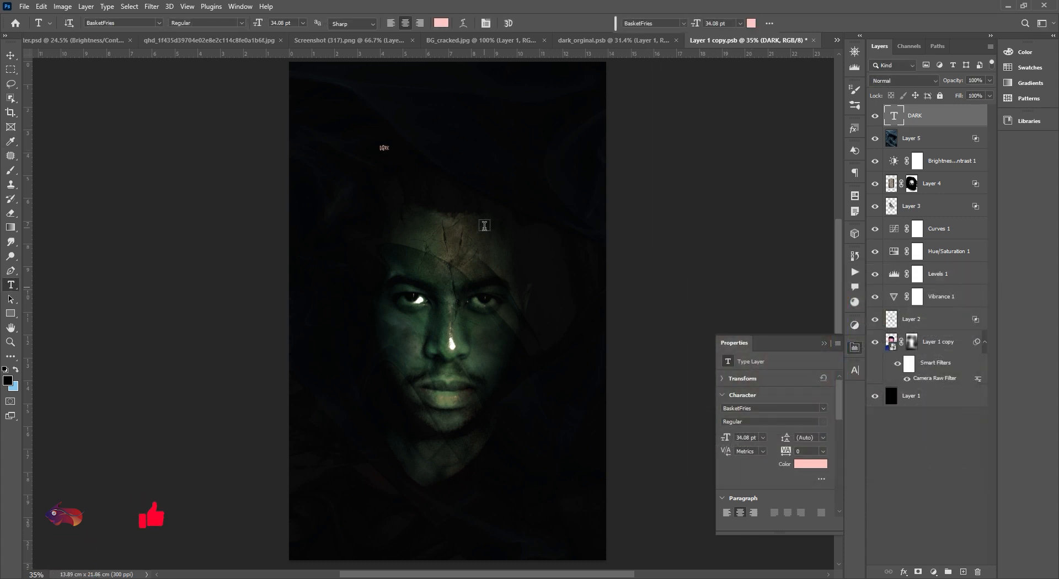
Enlarge the DARK text to about 627 pt and centre it over the lower half of the face
key("ctrl+t")
left_click_drag(390, 152, 476, 199)
left_click_drag(405, 171, 472, 373)
key("Return")
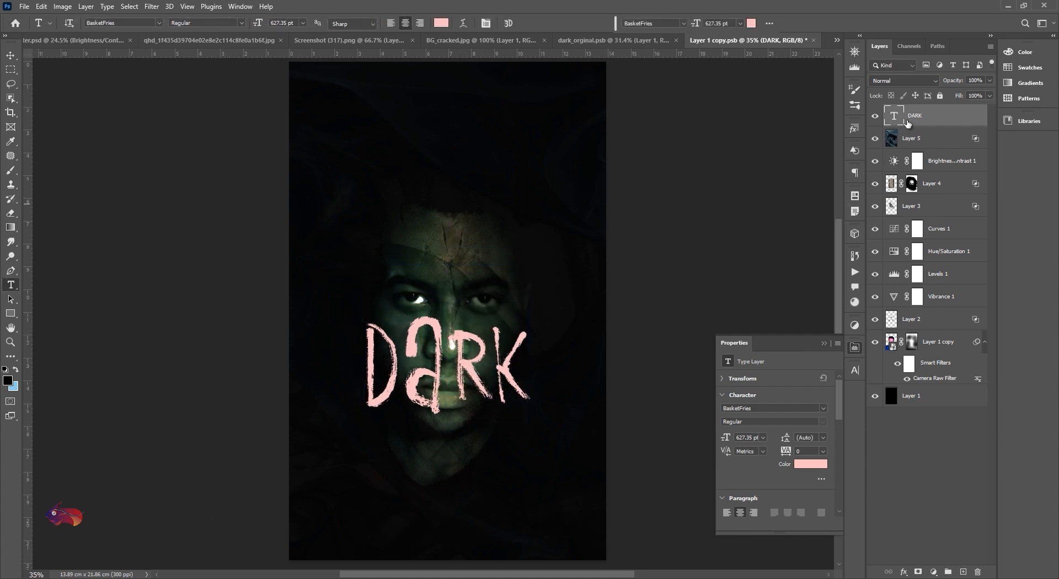
Split the DARK layer's Blend If underlying-layer shadow slider to 0 / 108
right_click(907, 123)
left_click(927, 87)
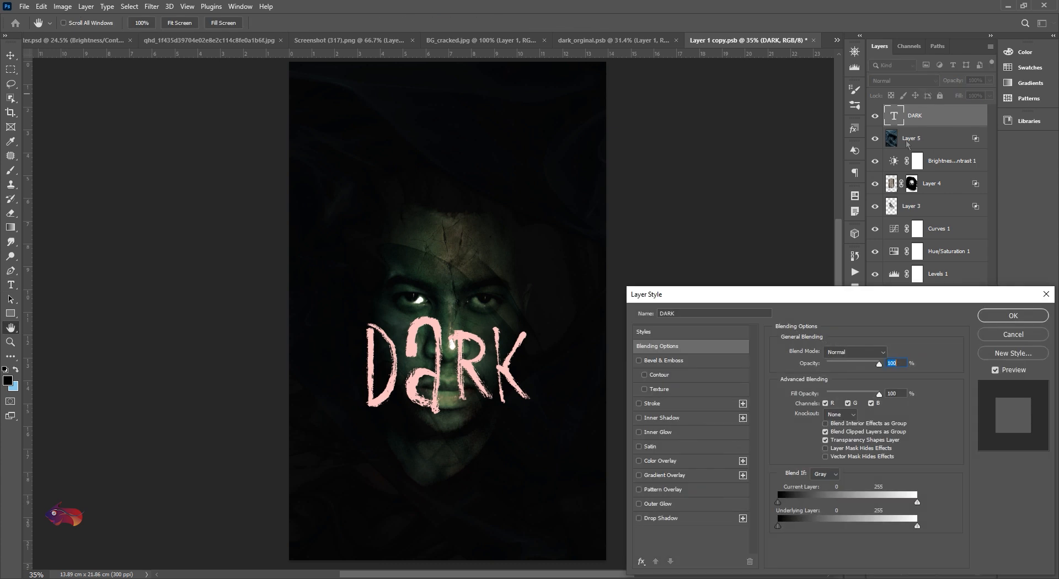
left_click_drag(795, 525, 829, 530)
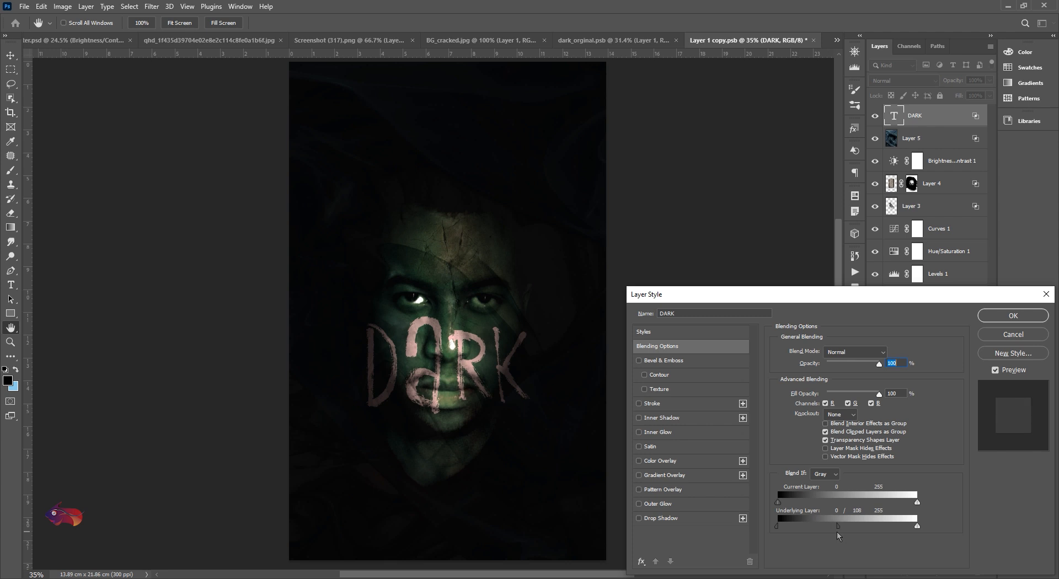
left_click(993, 316)
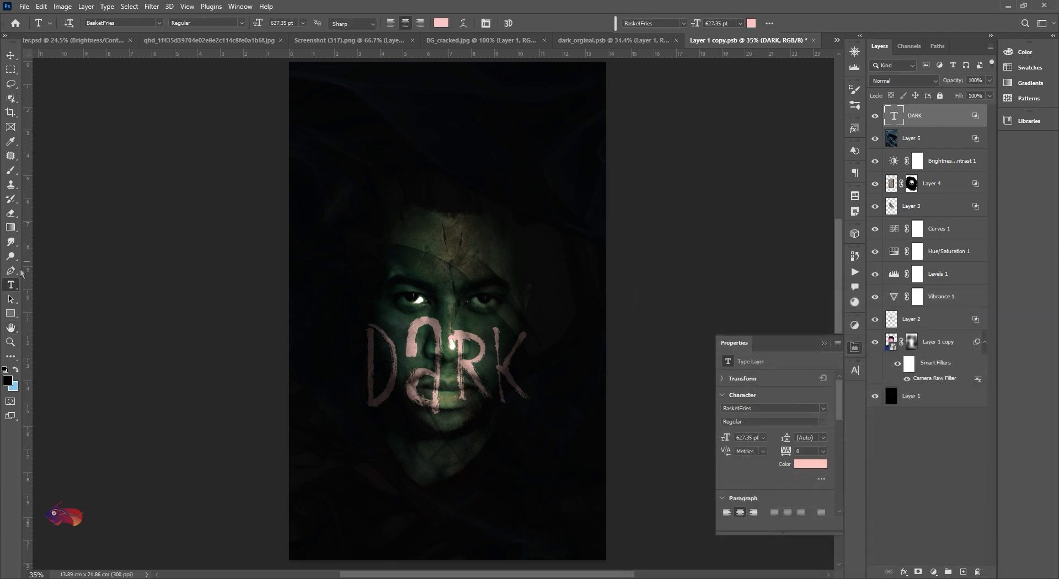
Add a text layer reading "BEYOND THE" on two lines above the head
key("t")
left_click(428, 156)
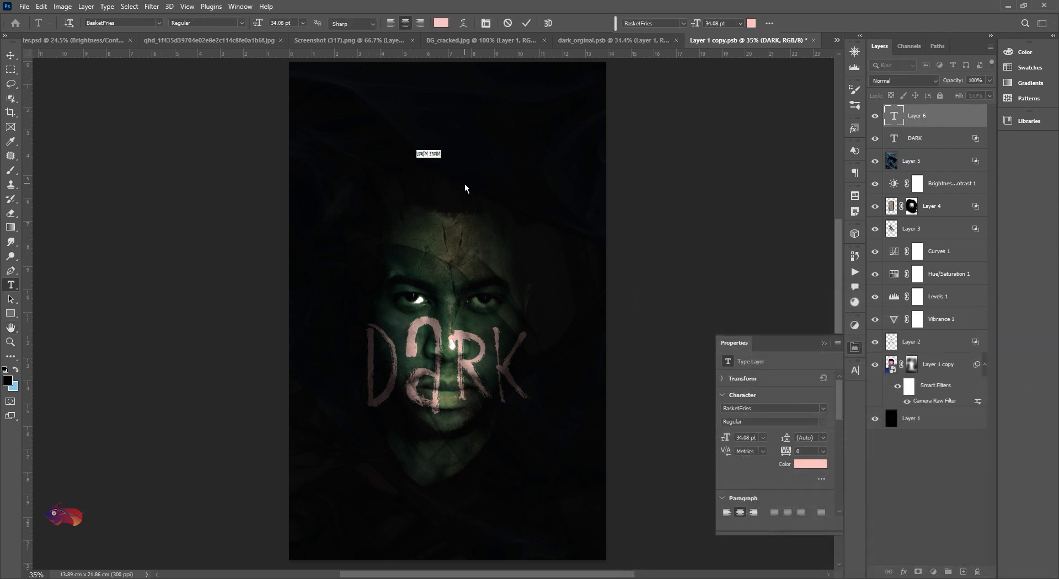
type("D")
key("super+space")
type("EYOND")
left_click(526, 22)
Format the BEYOND THE text in Baskerville Old Face Regular with 10 pt leading and white colour (ffffff)
left_click(668, 23)
type("BASK")
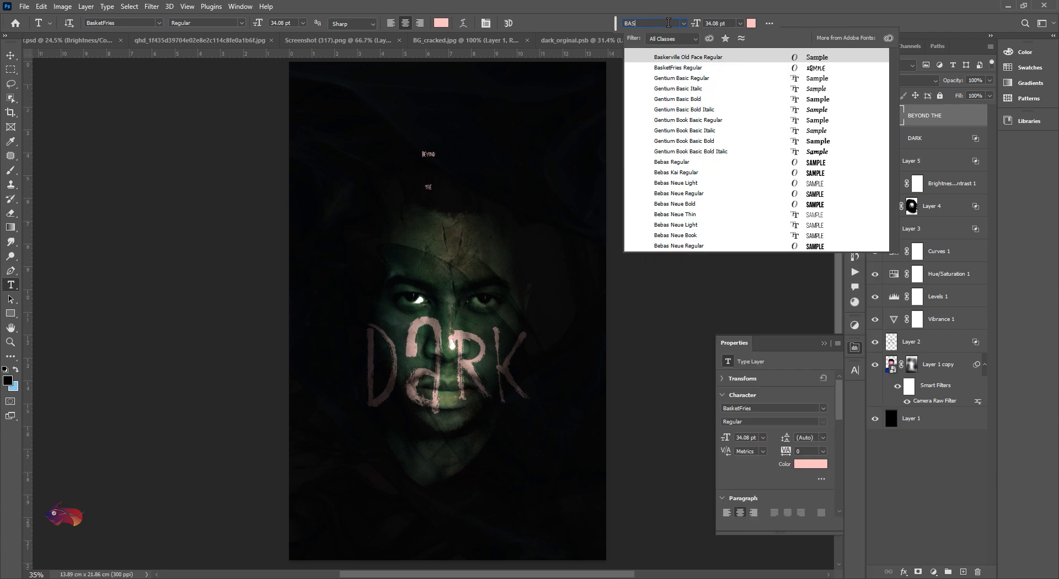
left_click(683, 57)
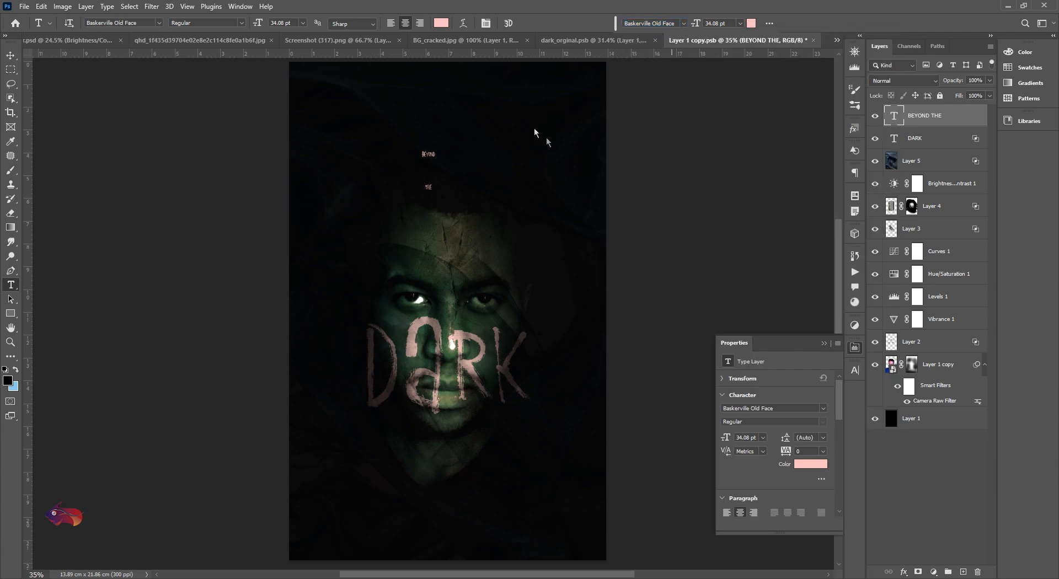
left_click(854, 370)
left_click_drag(800, 403, 777, 399)
left_click(825, 433)
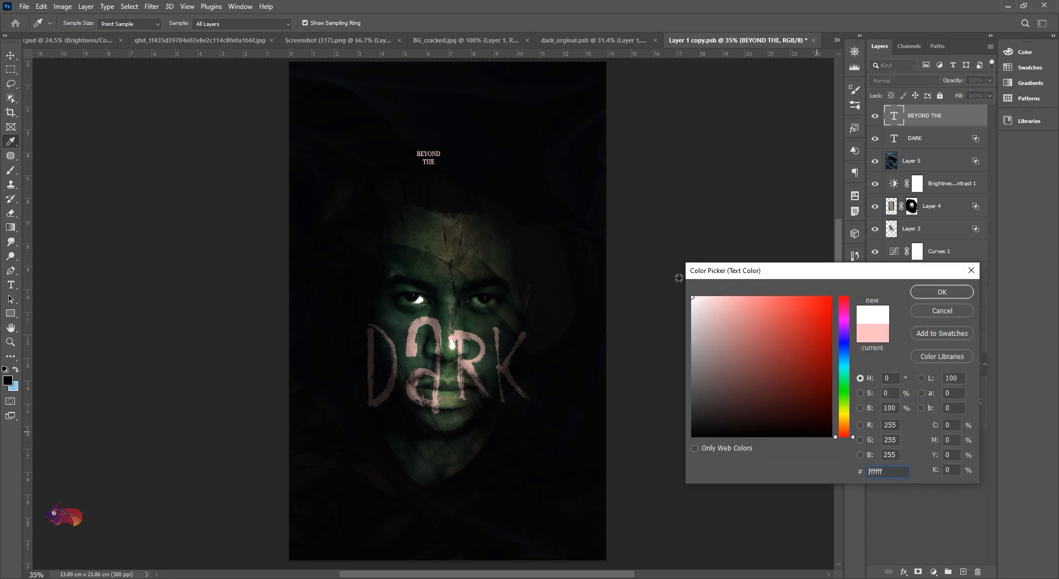
left_click(929, 295)
Scale the BEYOND THE text to about 61 pt and position it centred on the forehead above DARK
key("ctrl+t")
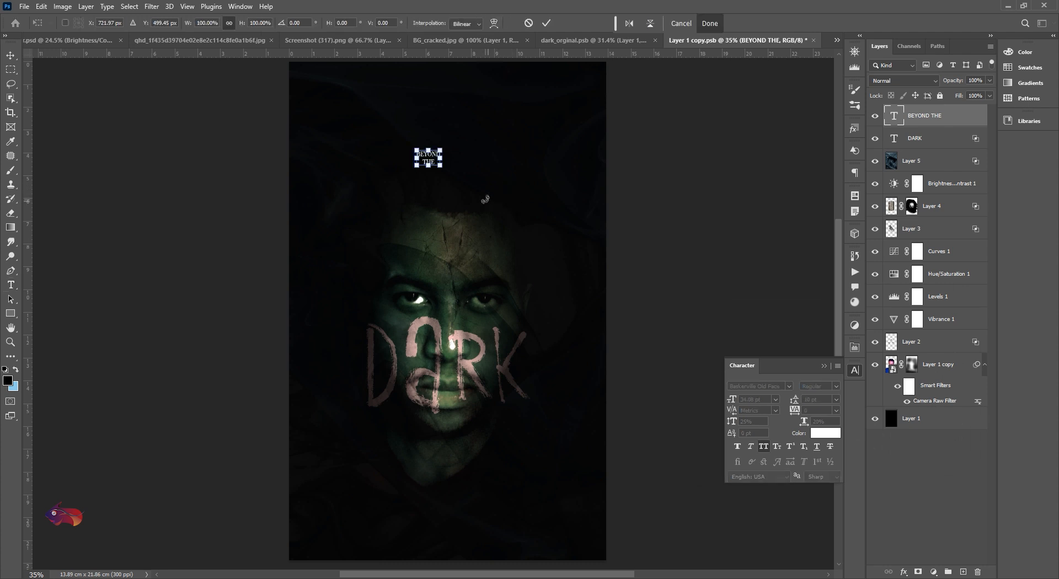
left_click_drag(442, 167, 457, 263)
key("Return")
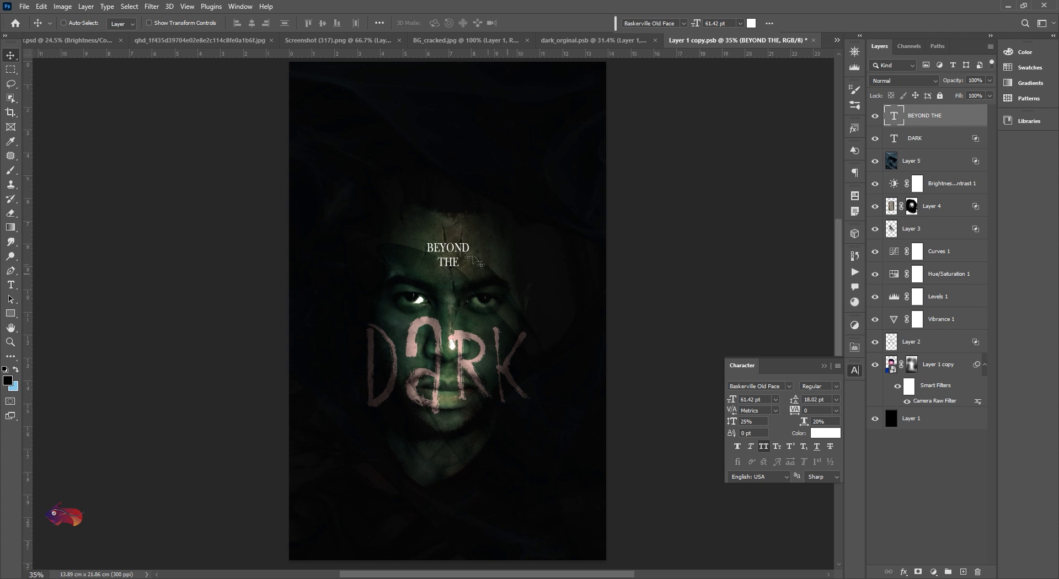
left_click_drag(454, 249, 455, 265)
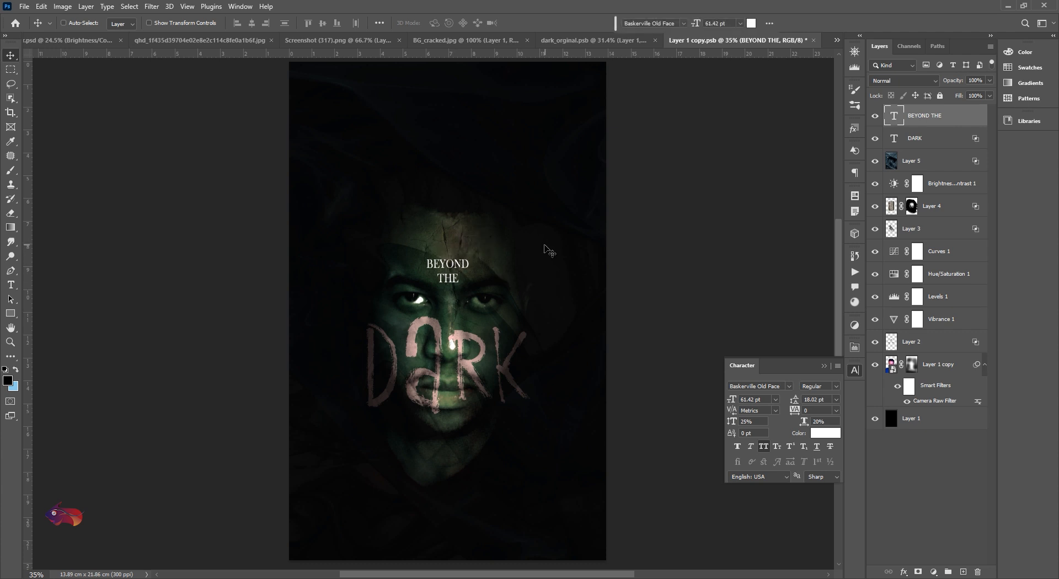
Split the BEYOND THE layer's Blend If underlying-layer shadow slider to 0 / 82
right_click(940, 123)
left_click(963, 96)
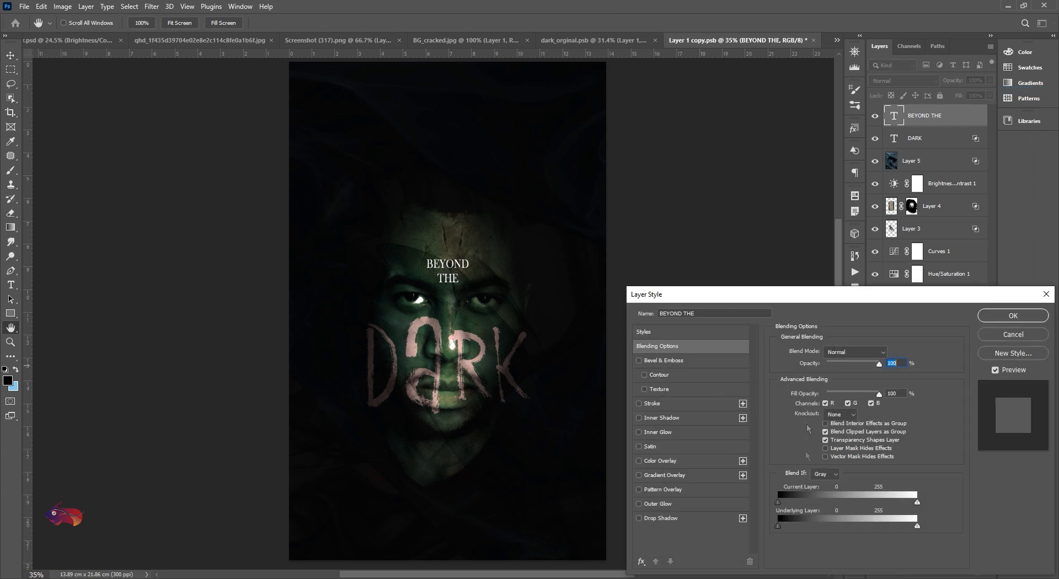
left_click_drag(793, 524, 820, 525)
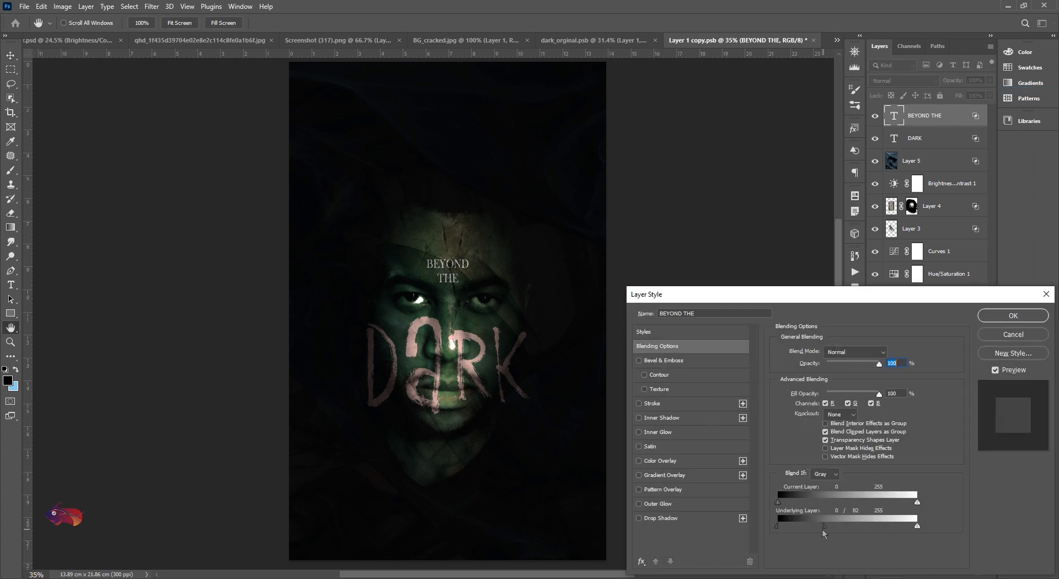
left_click(1005, 311)
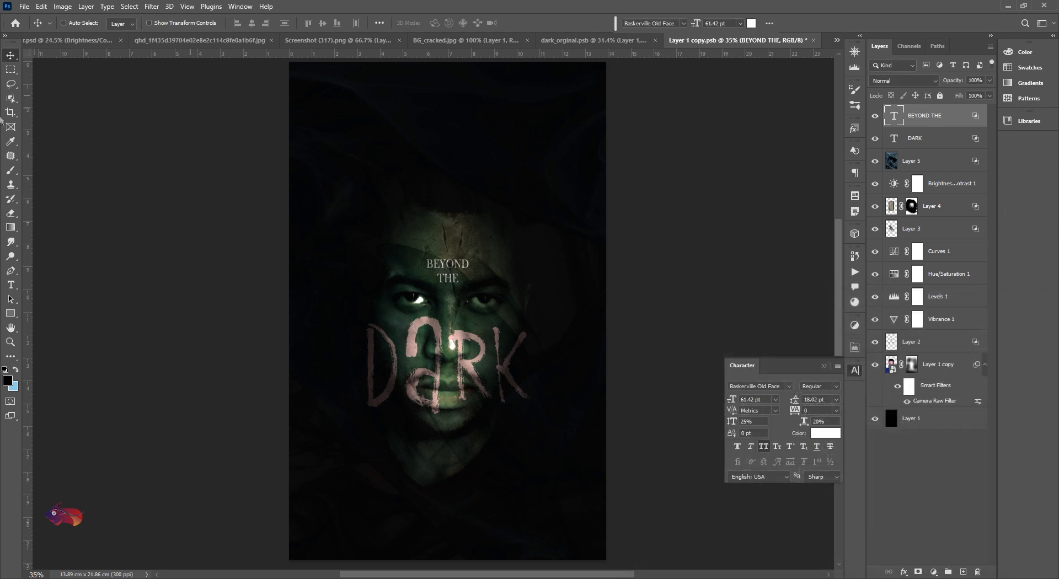
Add a white text layer reading "NEW MOVIE" near the top of the poster
left_click(12, 291)
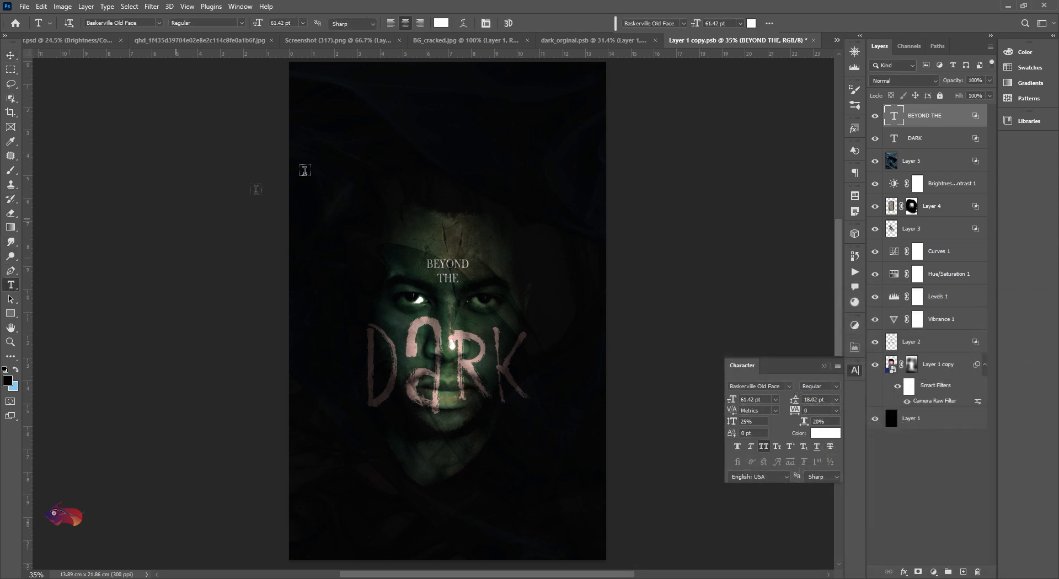
left_click(412, 132)
type("NEW ")
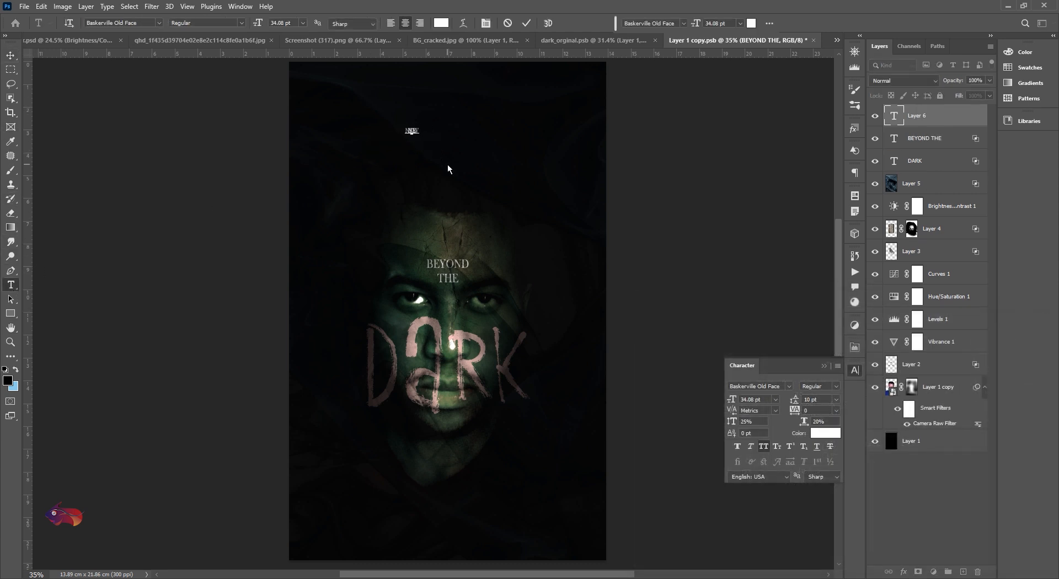
type("MOVIE")
left_click(526, 23)
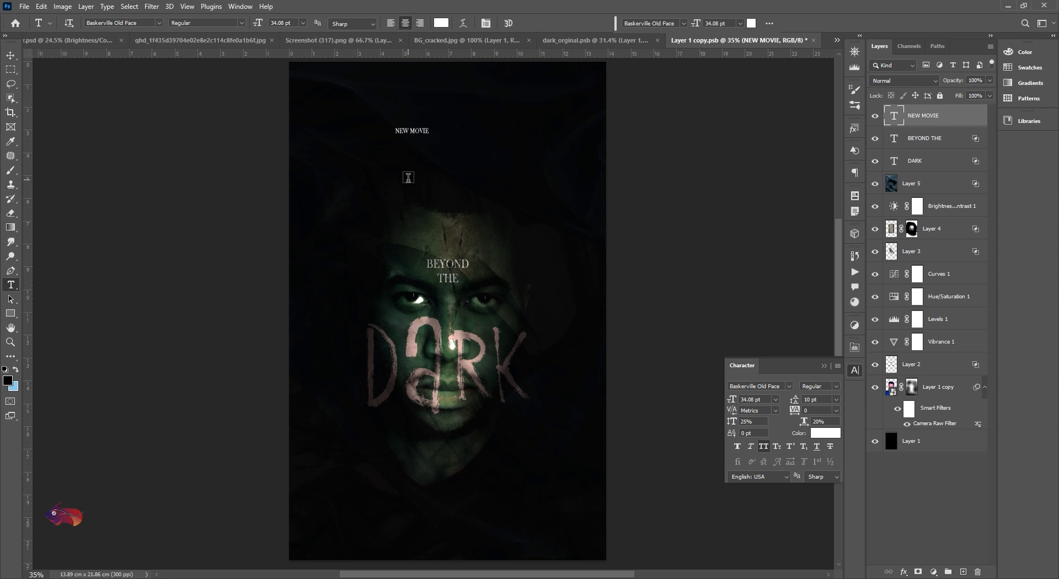
Add a text layer reading "PRESETED BY TALKING ART" between NEW MOVIE and the head
left_click(408, 177)
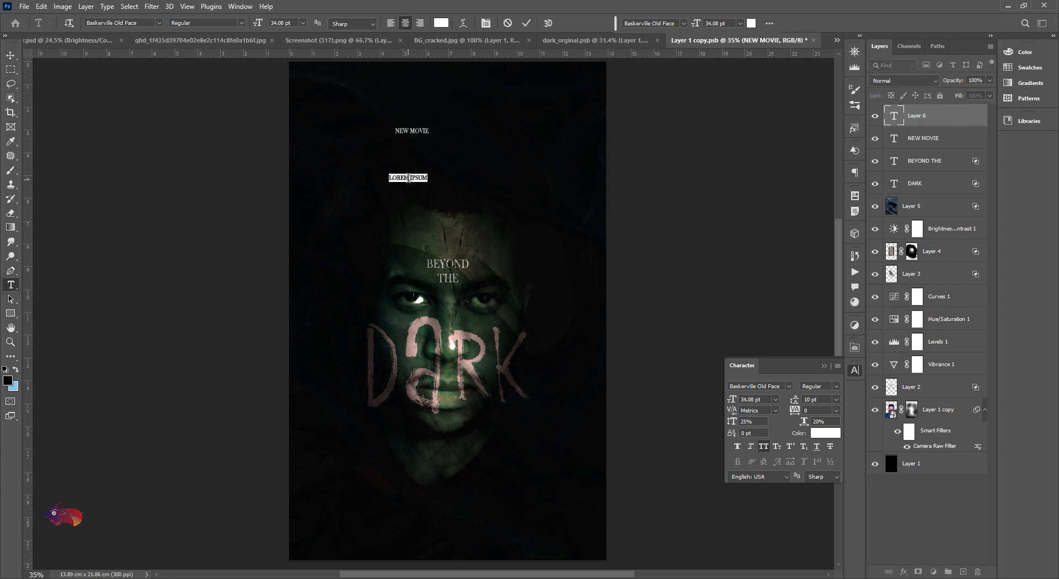
type("PRESENTED BY TALKING ART")
left_click(526, 23)
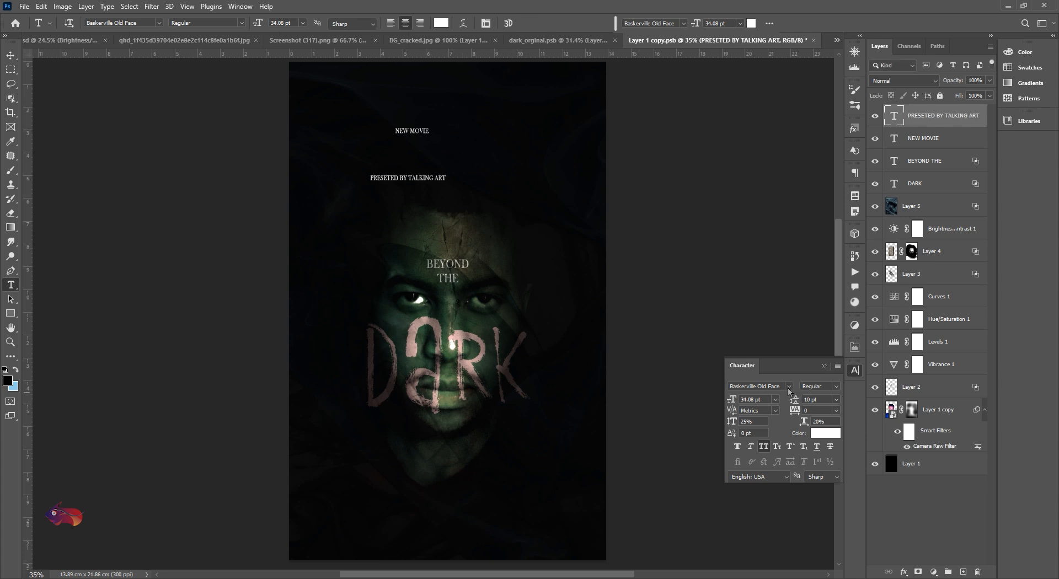
Move the PRESETED BY TALKING ART line closer to NEW MOVIE and centre both lines horizontally on the canvas
left_click(10, 55)
left_click_drag(468, 201, 472, 176)
key("ctrl+a")
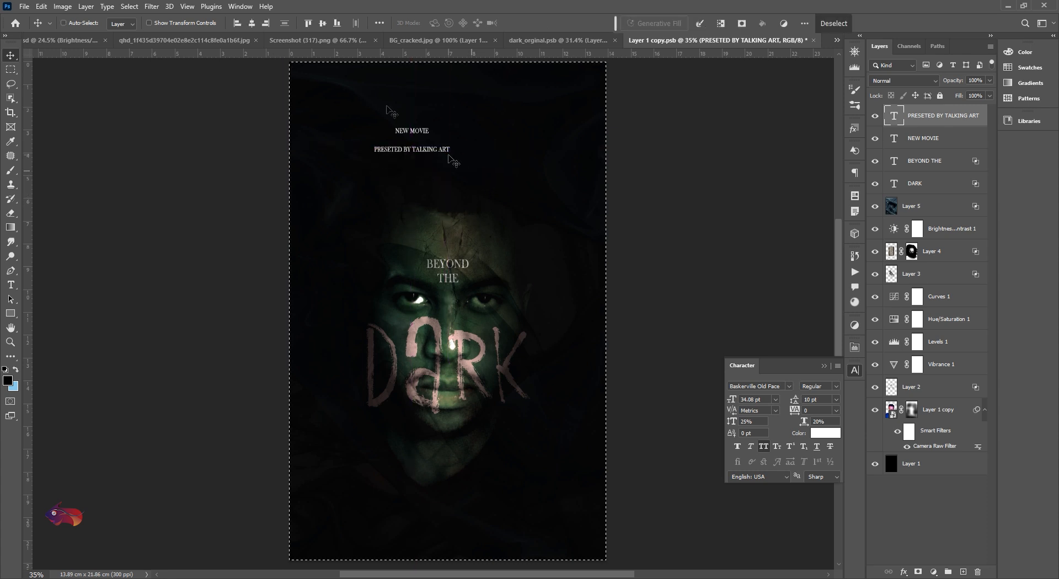
left_click(323, 23)
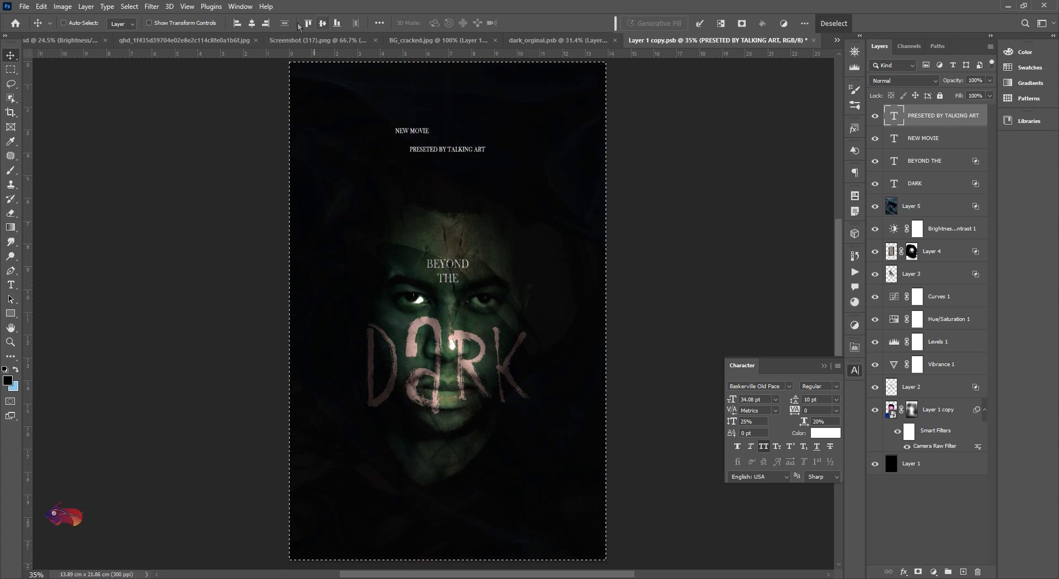
left_click(916, 139)
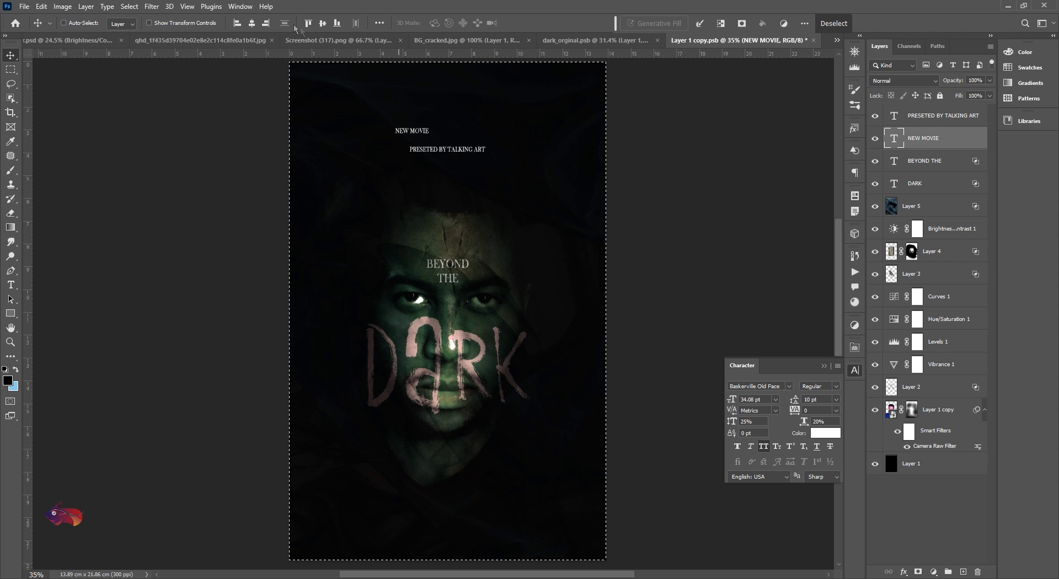
left_click(251, 23)
key("ctrl+d")
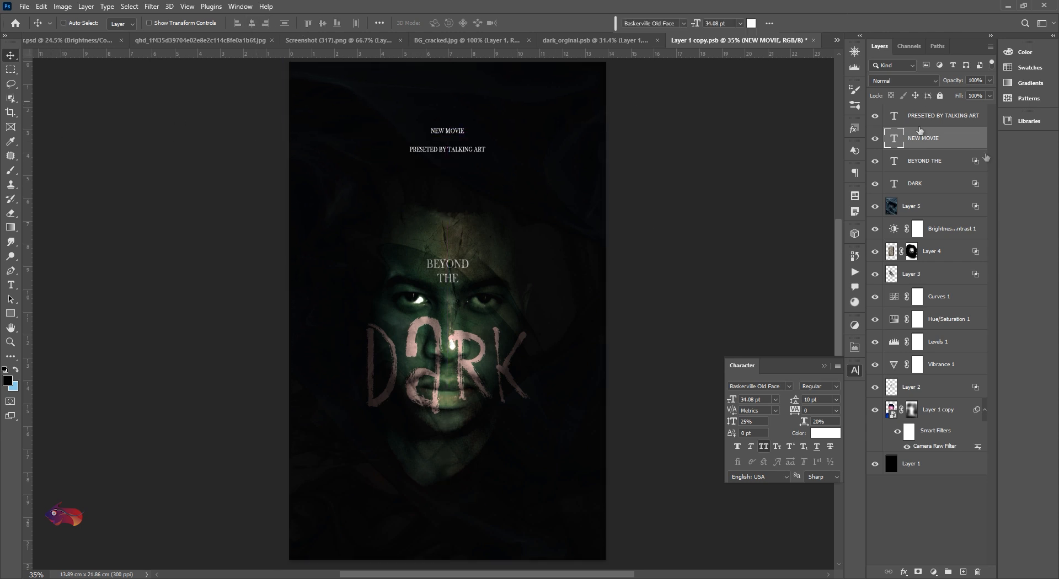
Set the PRESETED BY TALKING ART text's tracking to 600 and move it up directly beneath NEW MOVIE
left_click(944, 123)
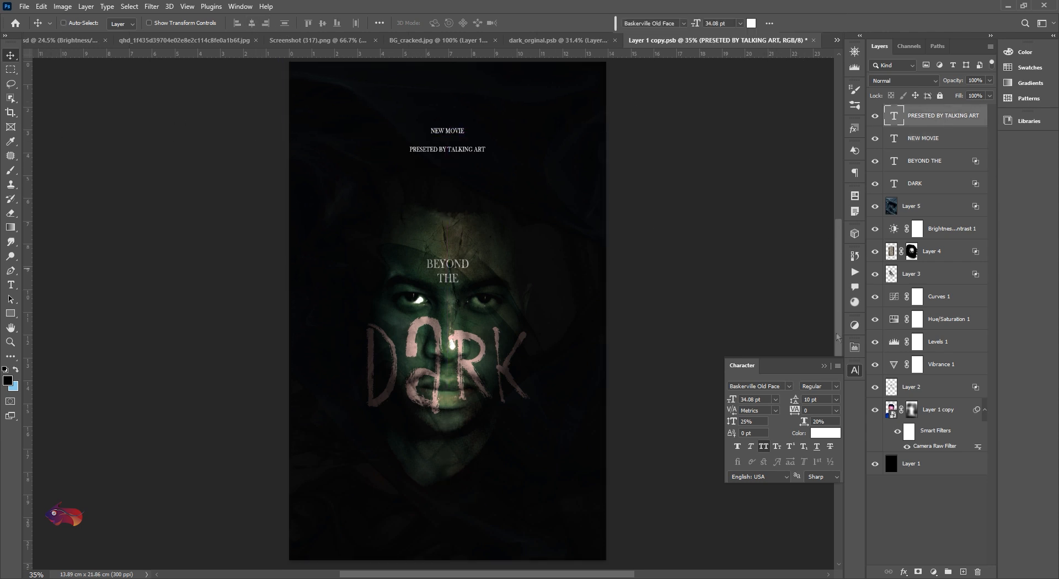
left_click_drag(787, 412, 810, 413)
left_click(546, 179)
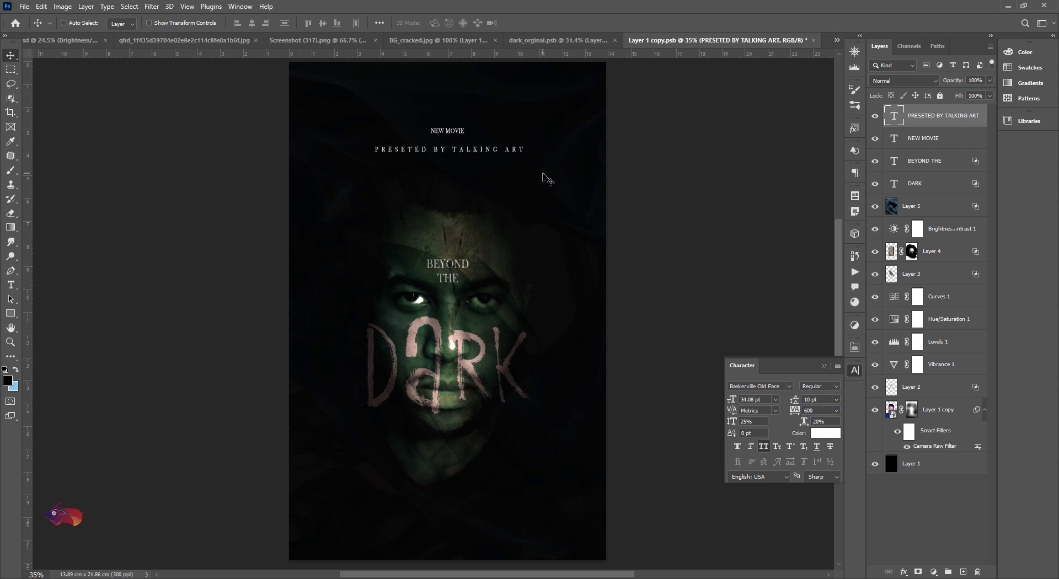
left_click_drag(544, 175, 544, 166)
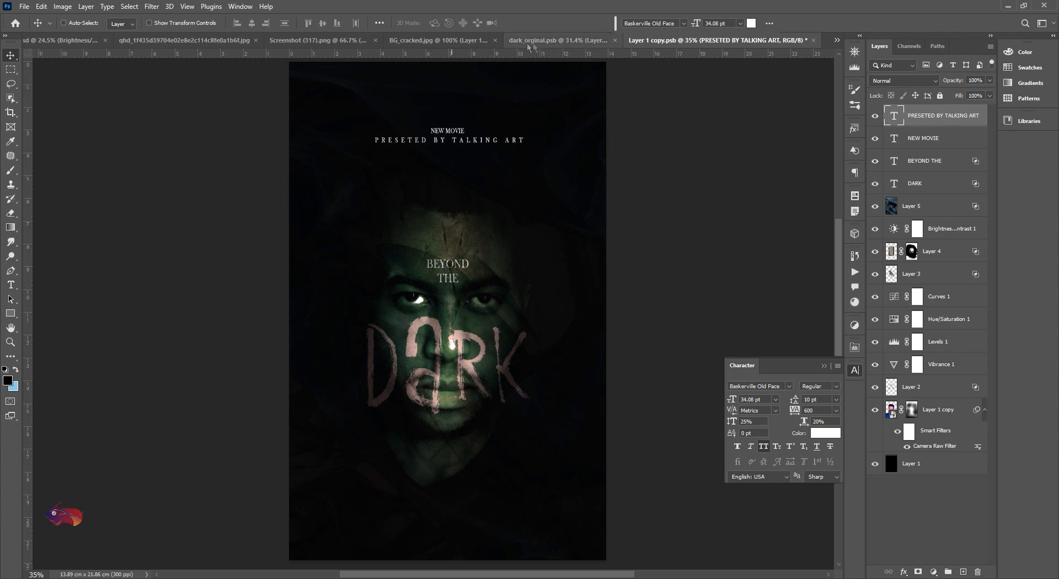
Copy the credit block from Screenshot (317).png into the poster and place it centred near the poster's bottom edge
left_click(194, 43)
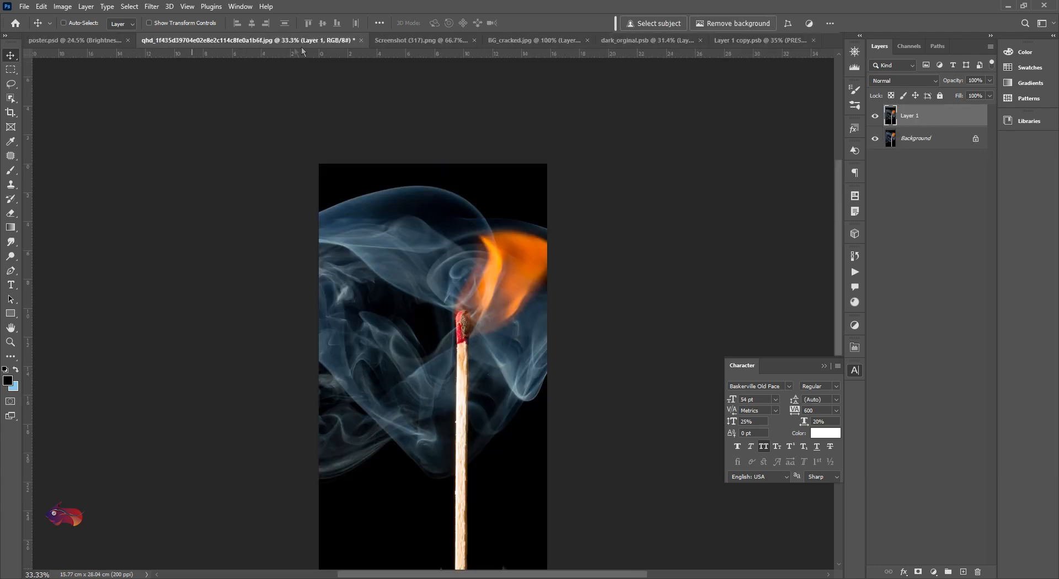
left_click(400, 42)
left_click_drag(468, 257, 447, 523)
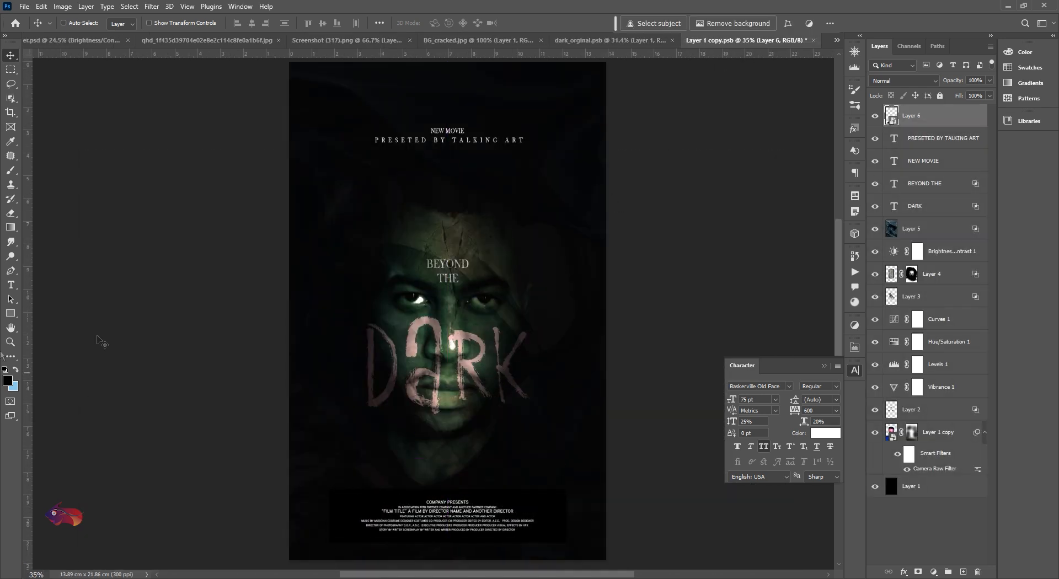
Hide the credit block's black background with Blend If, splitting the current layer's shadow slider to 0/148
right_click(913, 118)
left_click(938, 121)
left_click_drag(778, 501, 796, 505)
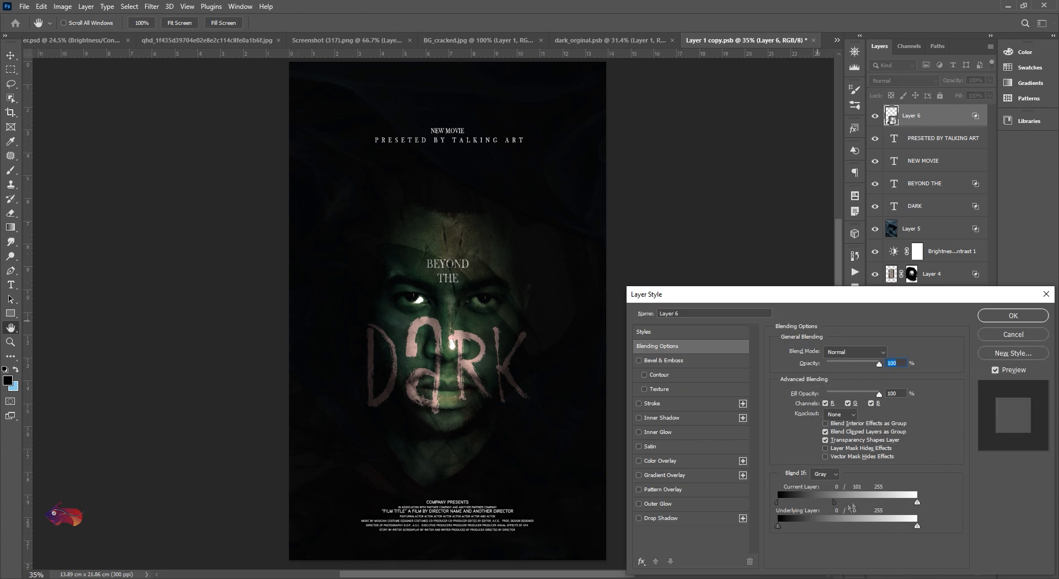
left_click_drag(835, 506, 859, 507)
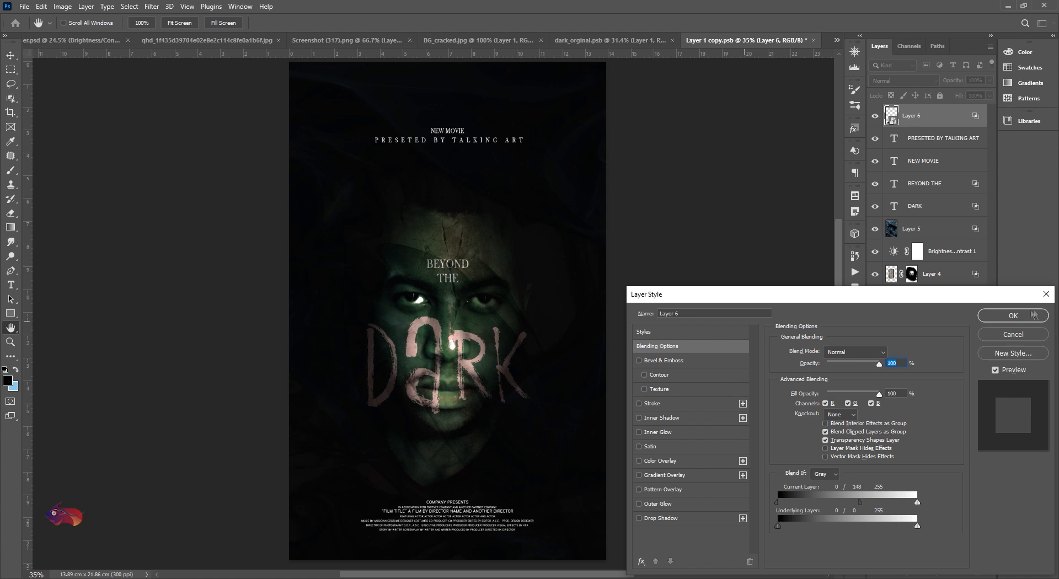
left_click(1013, 315)
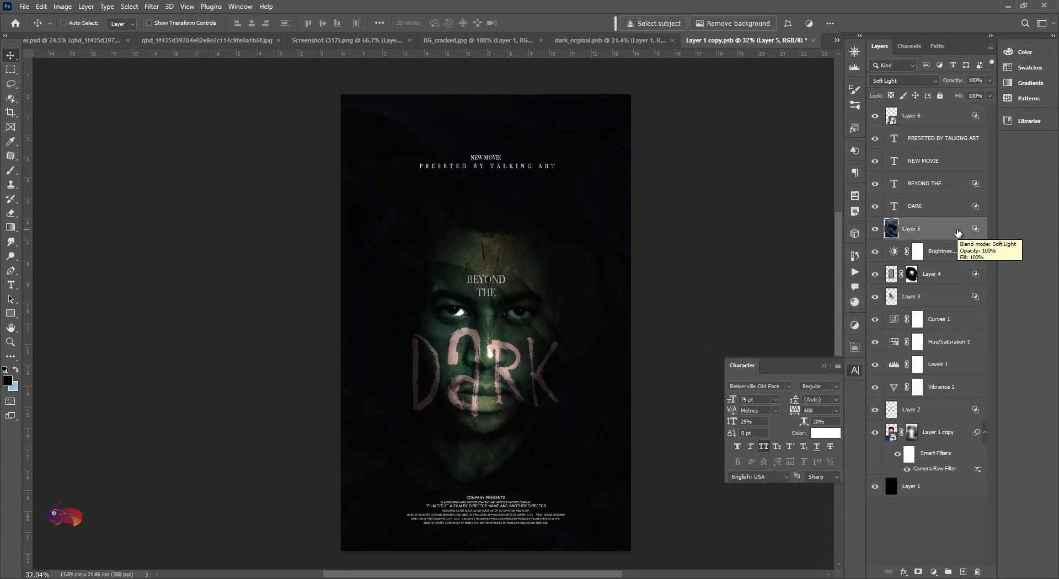
right_click(915, 228)
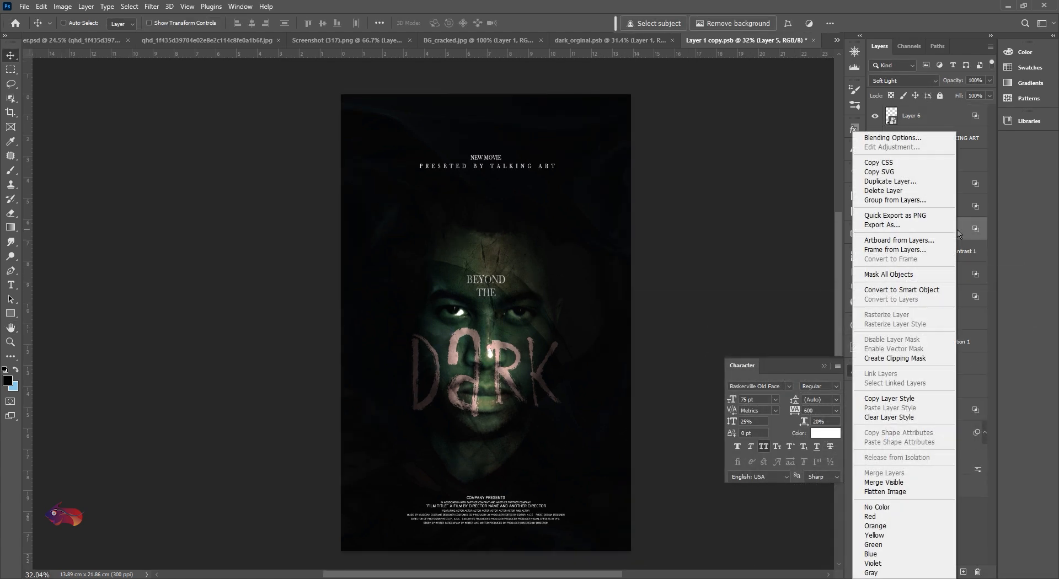
left_click(894, 137)
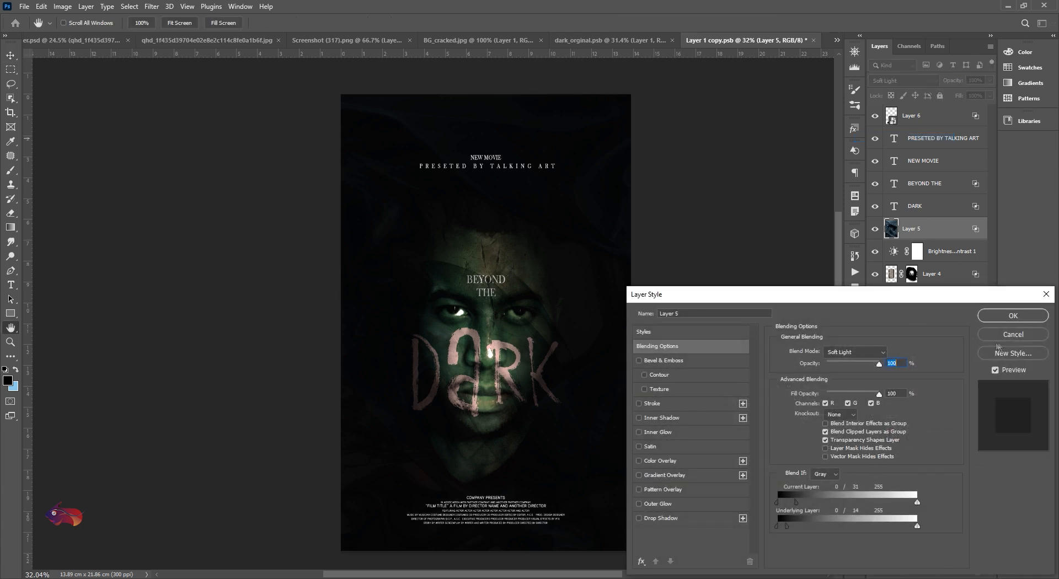
left_click(1007, 335)
Duplicate the Layer 5 smoke layer and set the copy's blend mode to Color
right_click(918, 230)
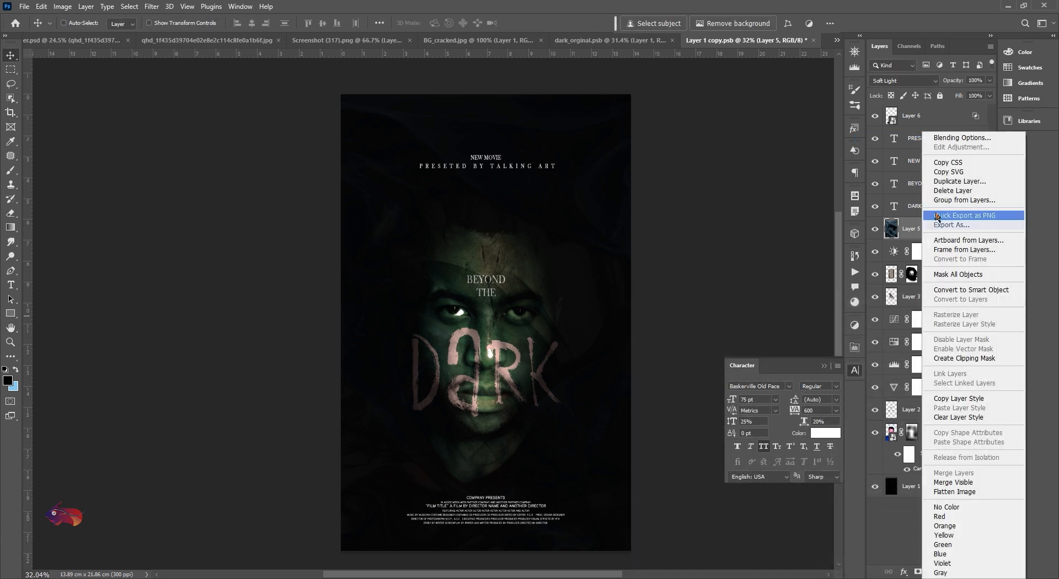
left_click(944, 181)
left_click(629, 171)
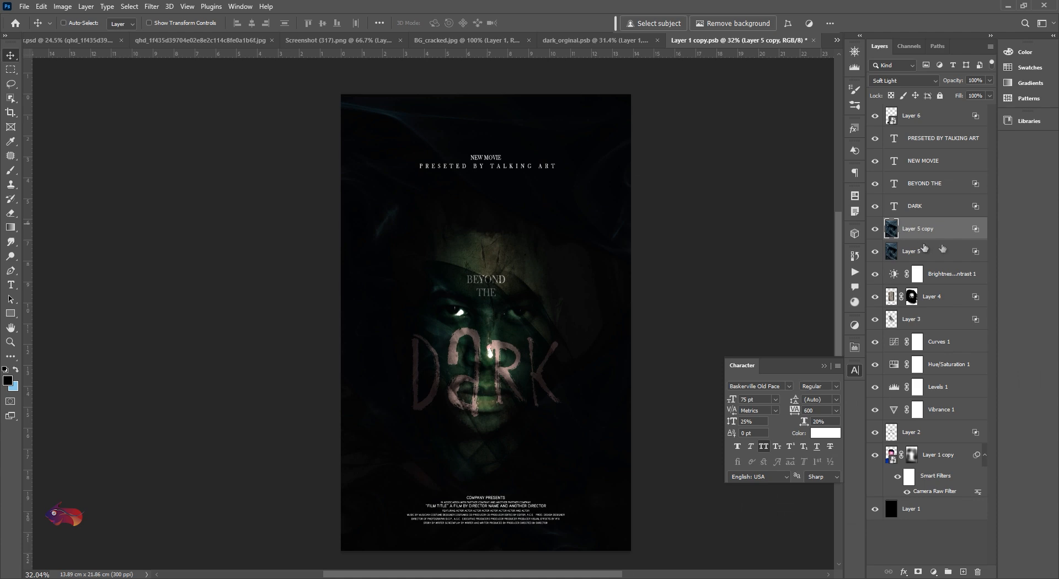
left_click(889, 80)
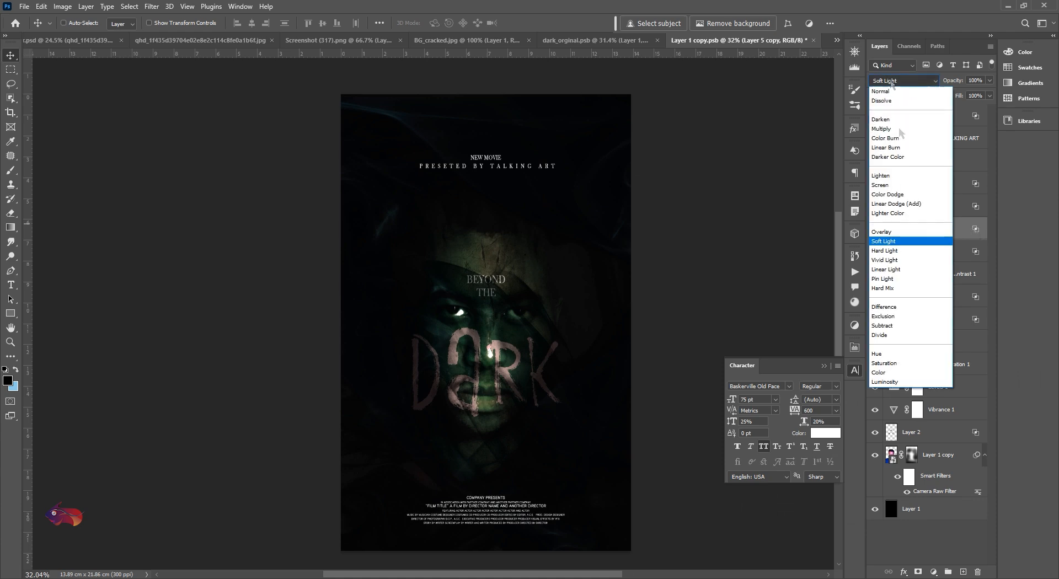
left_click(892, 375)
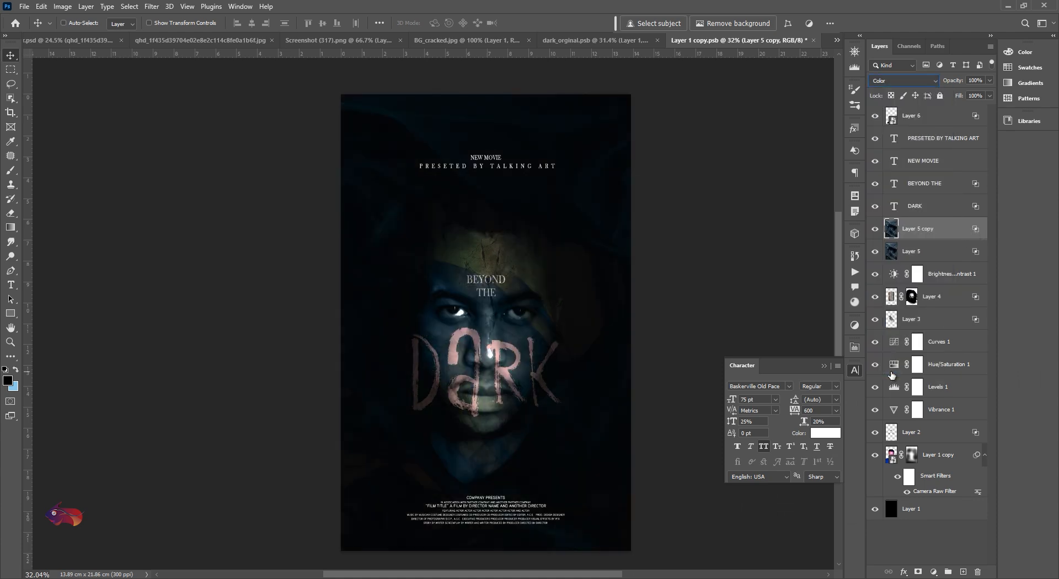
Set Layer 5 copy's Blend If shadow splits to 0/99 for the current layer and 0/67 for the underlying layer, and compare its visibility
right_click(975, 236)
left_click(948, 141)
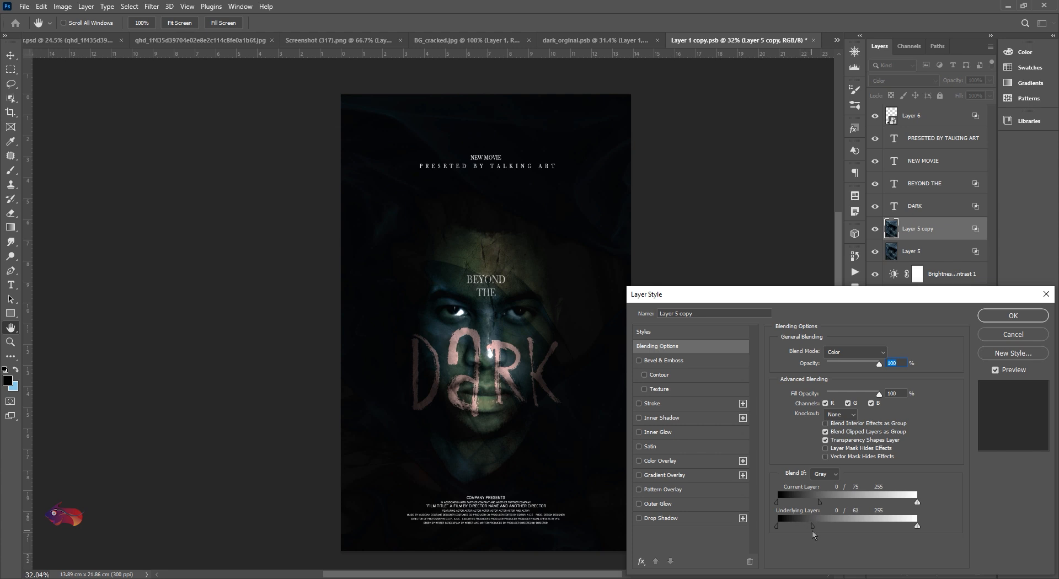
left_click_drag(813, 527, 832, 503)
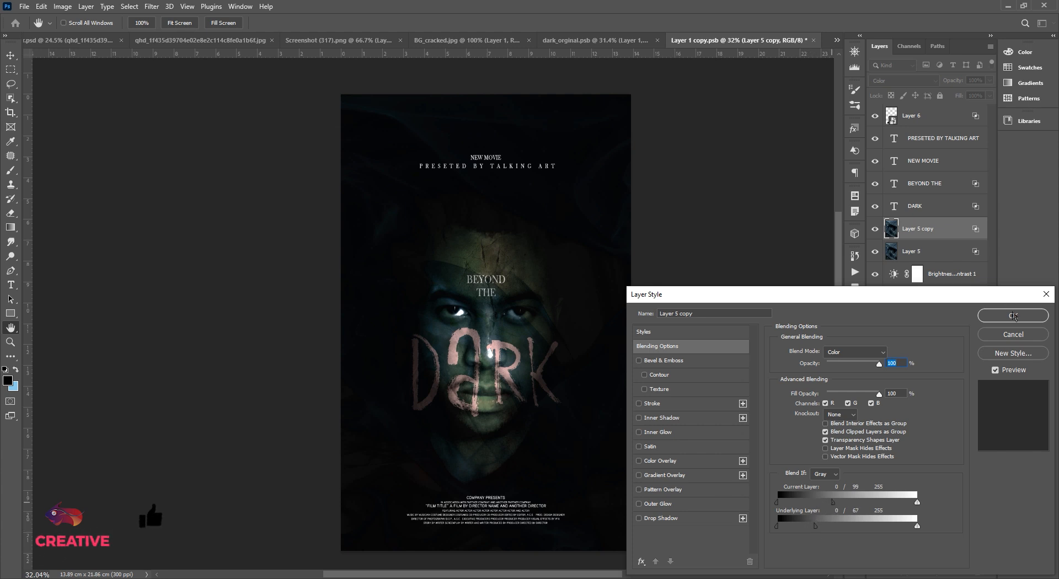
left_click(1013, 315)
left_click(875, 230)
left_click(875, 230)
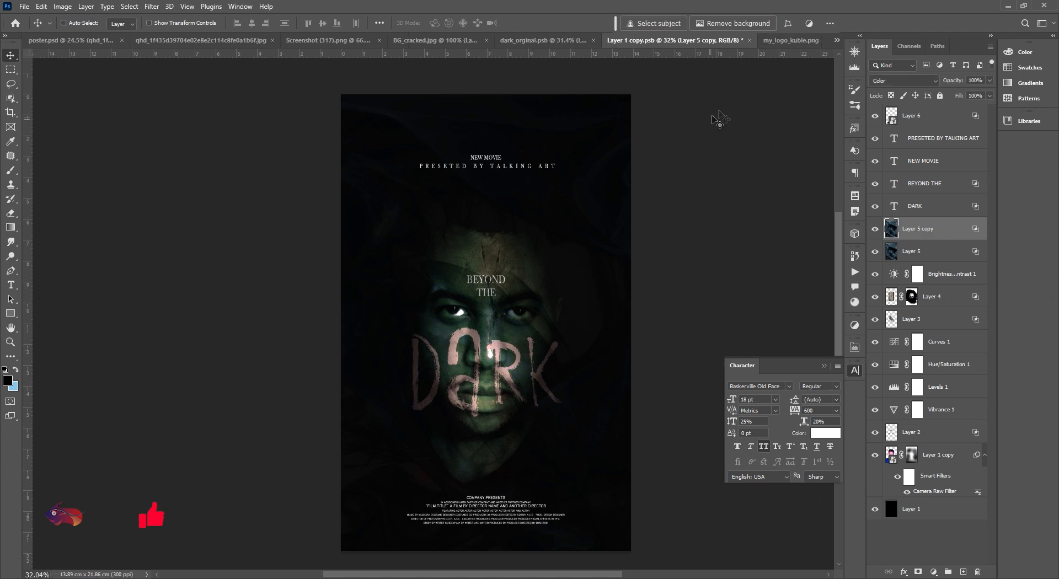
Copy the logo from my_logo_kubie.png into the poster, shrink it and place it centred just above the credit block
left_click(790, 41)
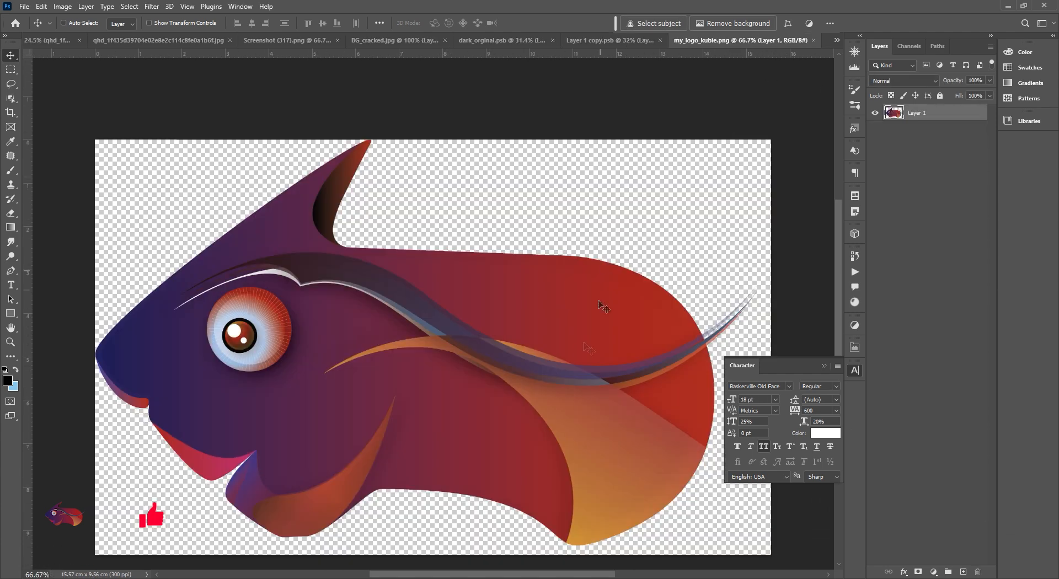
left_click_drag(567, 350, 522, 445)
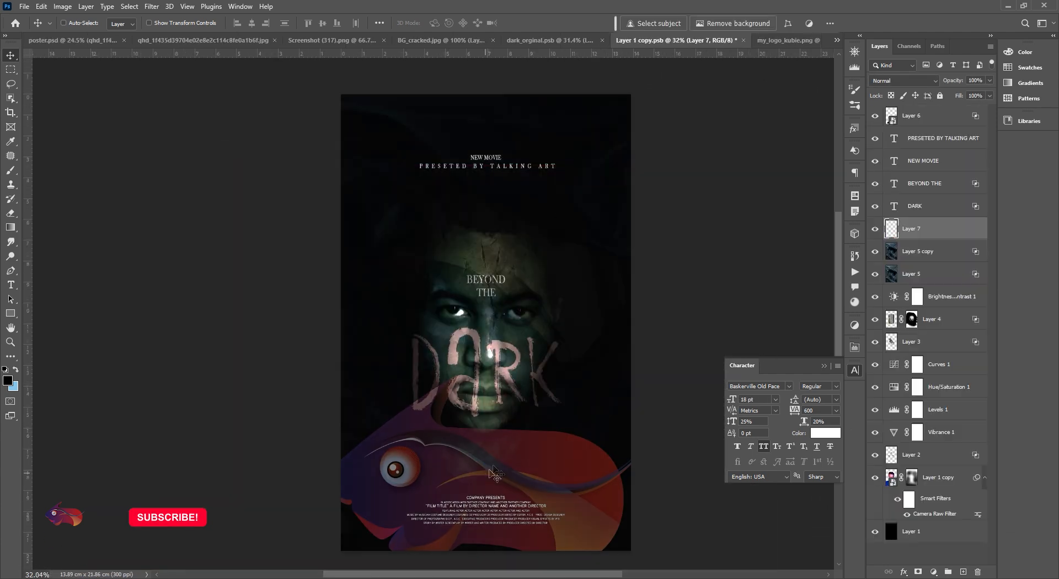
key("ctrl+t")
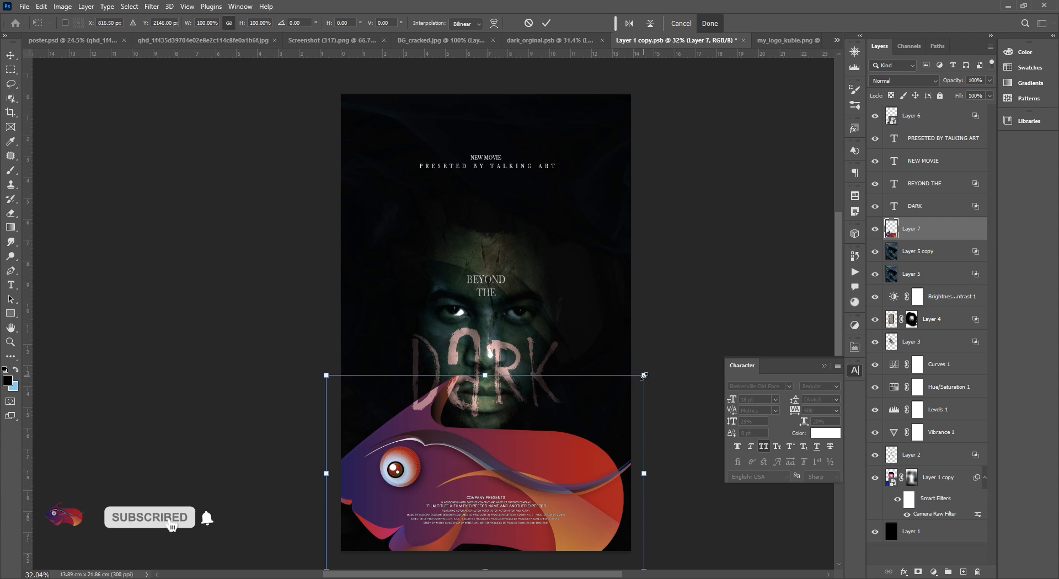
left_click_drag(644, 472, 493, 487)
key("Return")
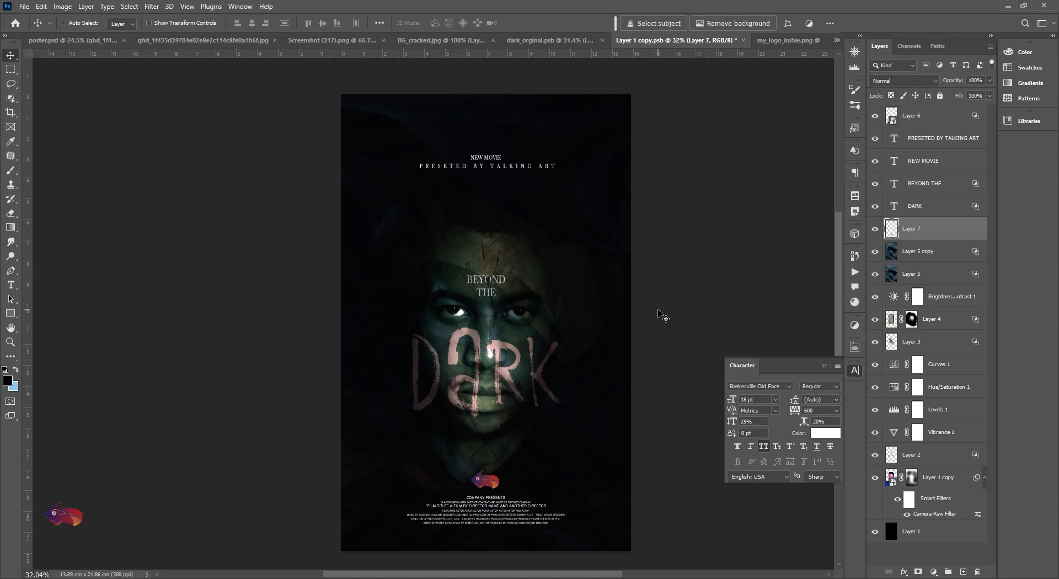